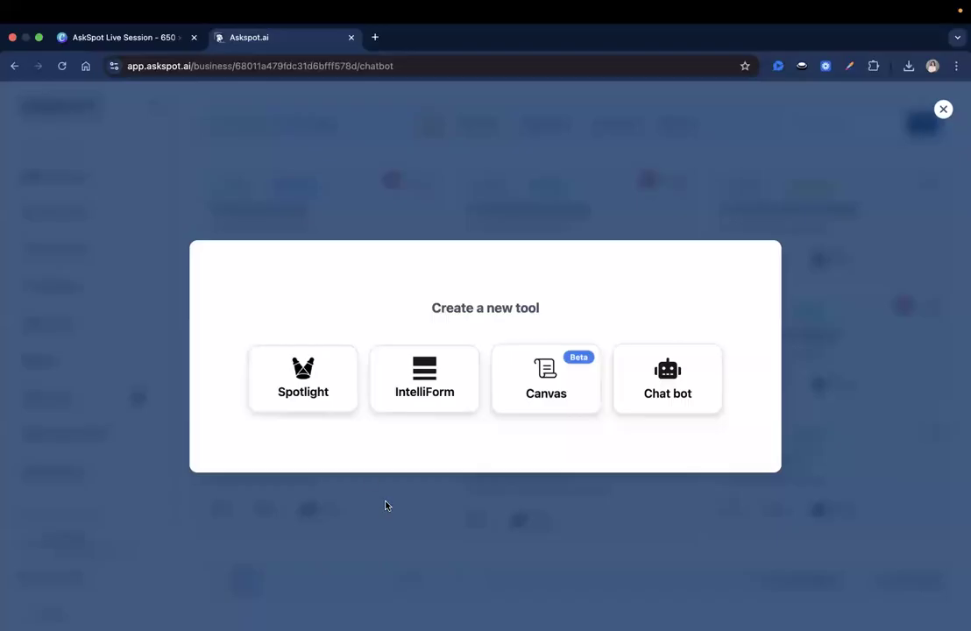
# - Create an active question-answer chatbot named "Tutor Match Bot" and open it for editing
pyautogui.click(627, 386)
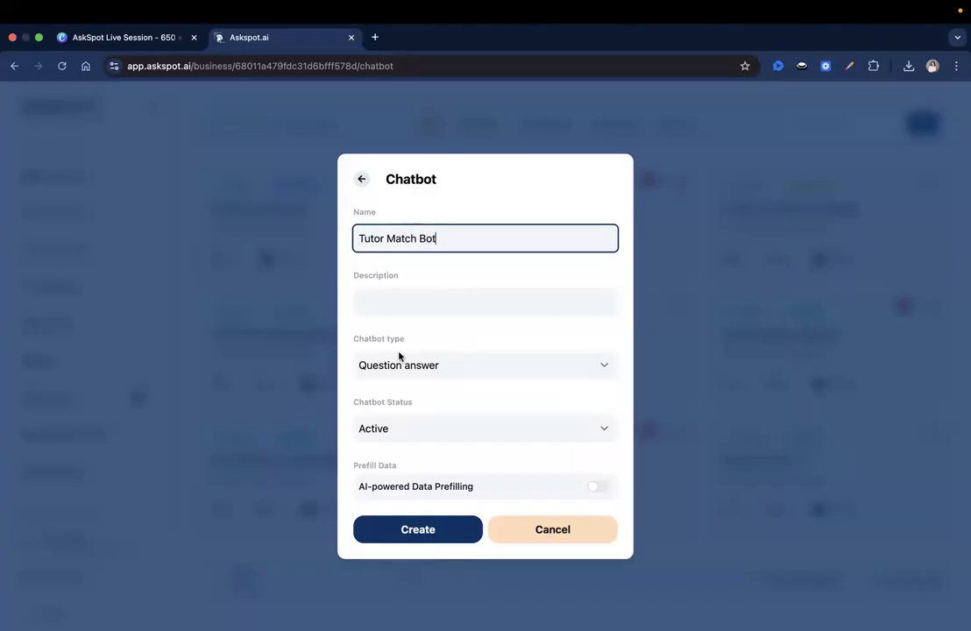
pyautogui.click(398, 524)
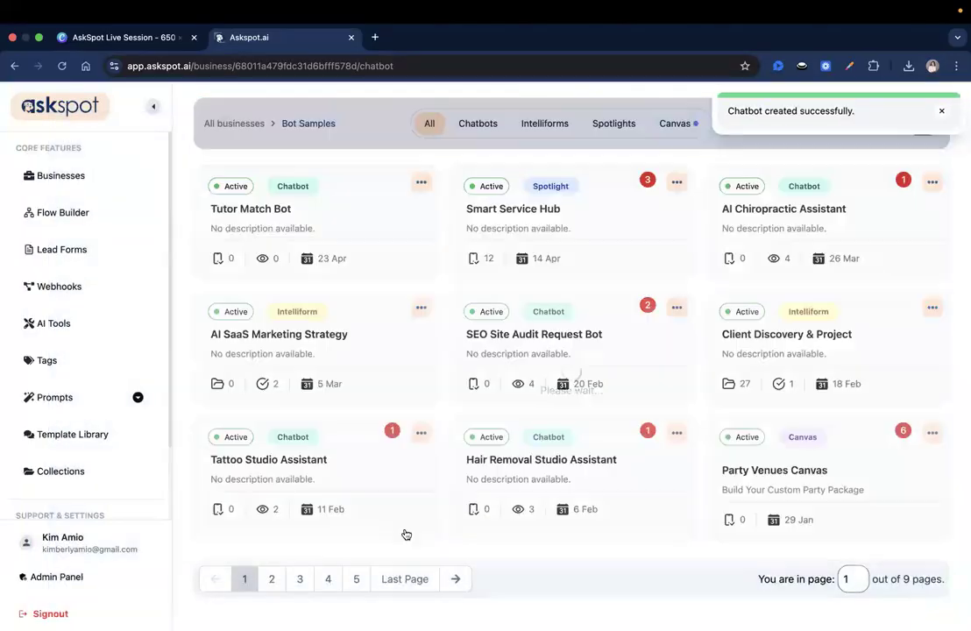
pyautogui.click(339, 228)
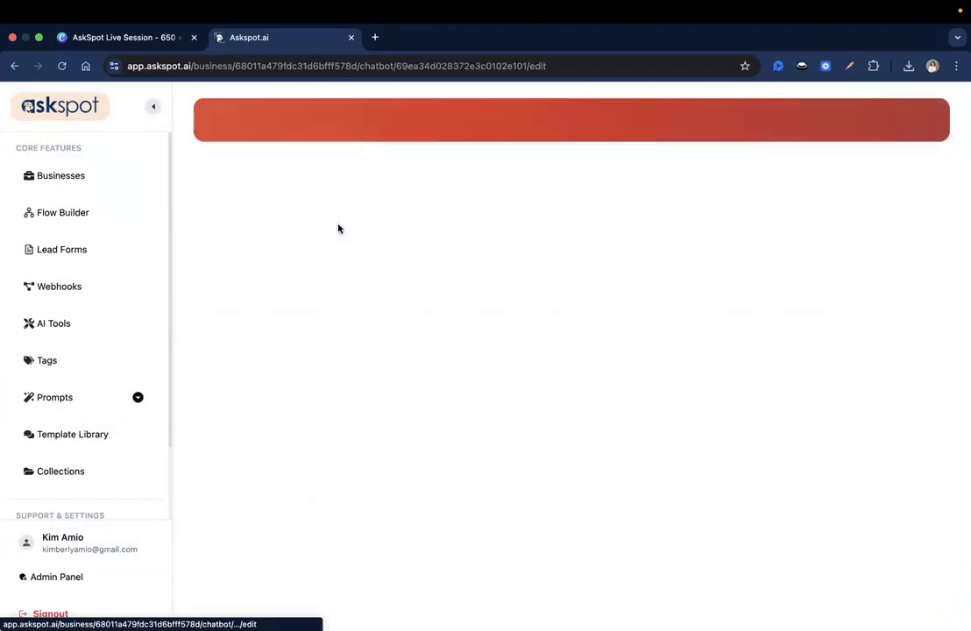
pyautogui.scroll(-2, 381, 565)
pyautogui.scroll(2, 380, 565)
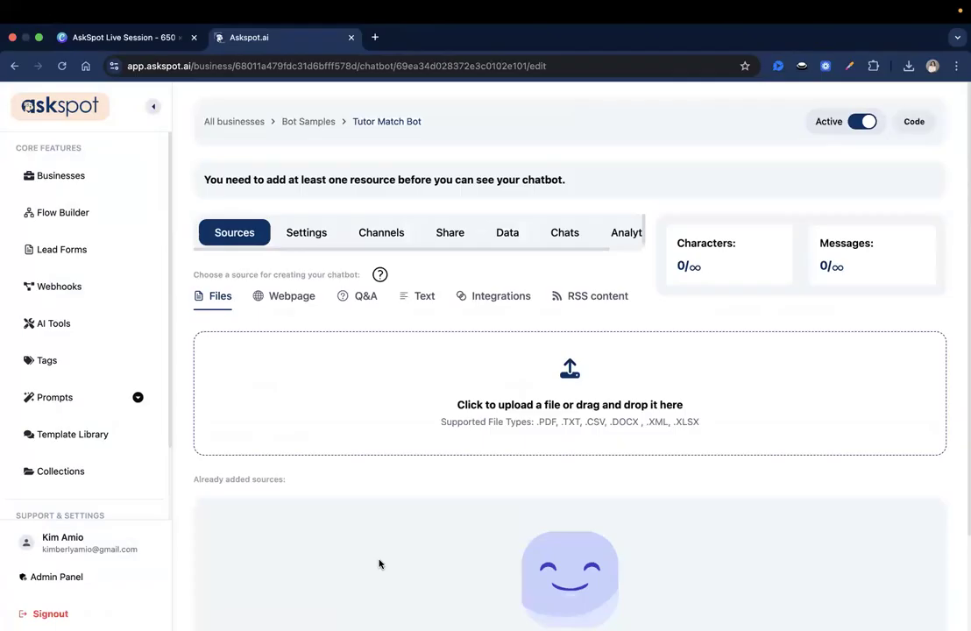
# - Upload Sample-Tutors.txt from the Downloads folder as a file source for the chatbot
pyautogui.click(484, 390)
pyautogui.click(381, 308)
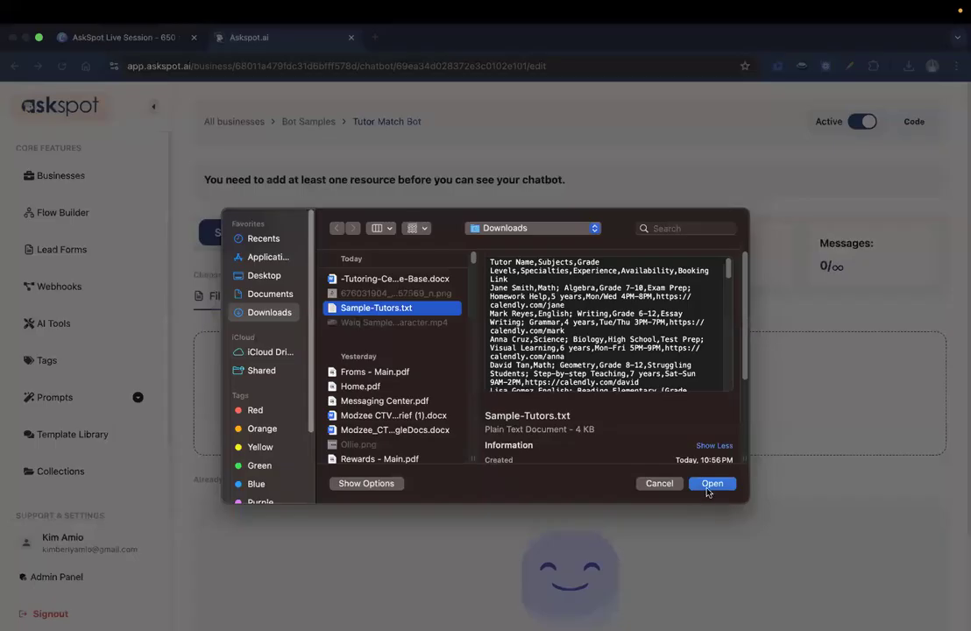
pyautogui.click(712, 483)
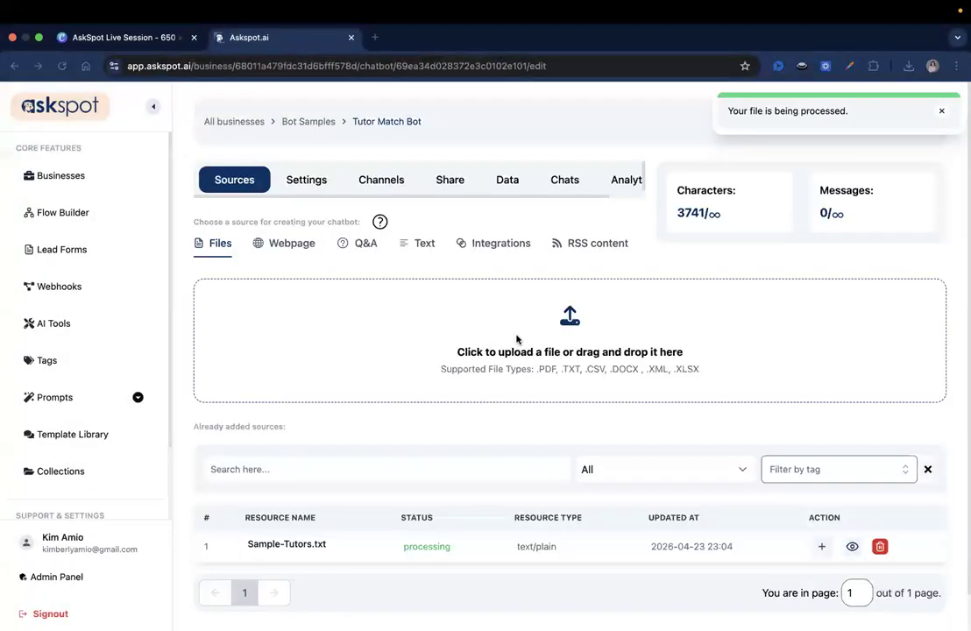
# - Upload -Tutoring-Center-Knowledge-Base.docx from the Downloads folder as a second file source
pyautogui.click(517, 339)
pyautogui.click(419, 281)
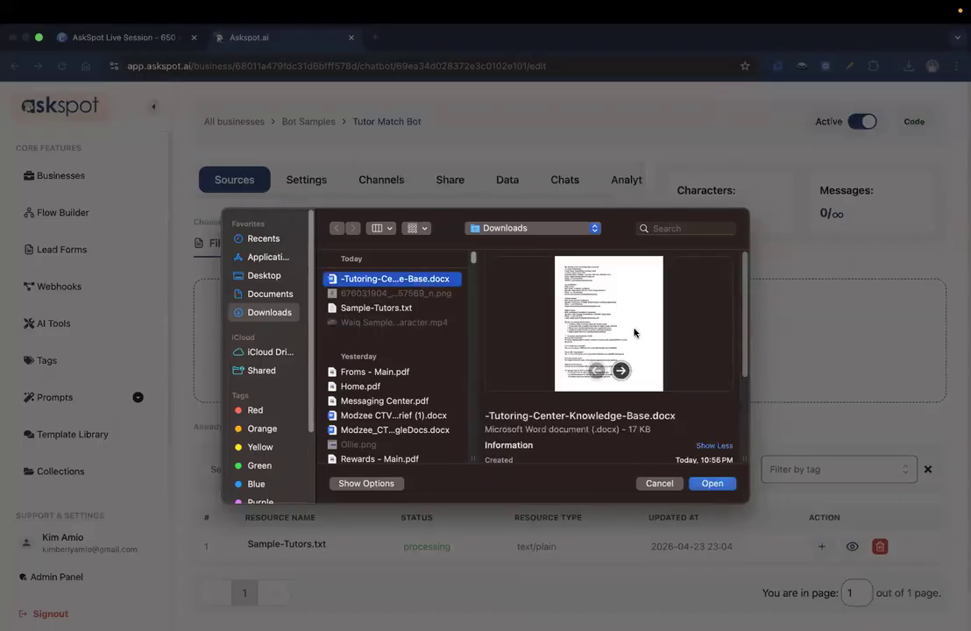
pyautogui.press('Return')
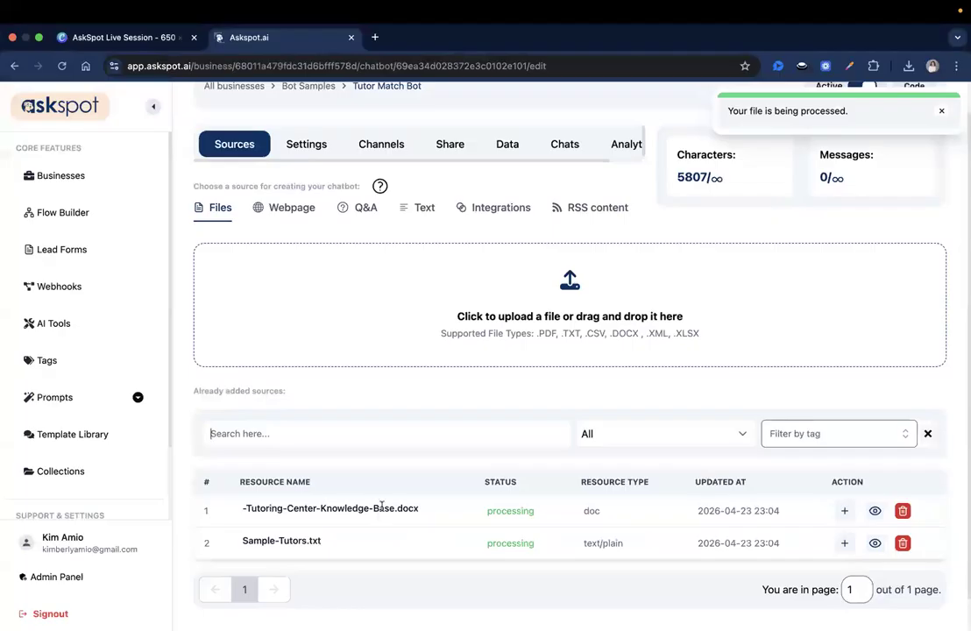
# - Preview the tutoring center knowledge base document, examining the center information, coordinators and tutoring process, and close the preview
pyautogui.scroll(1, 505, 549)
pyautogui.scroll(-1, 505, 549)
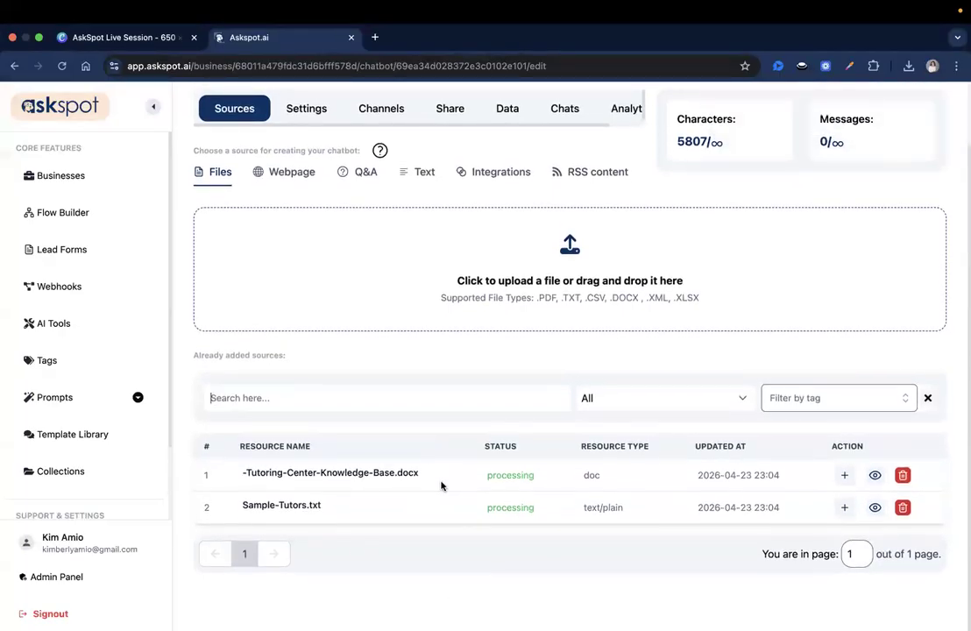
pyautogui.click(874, 477)
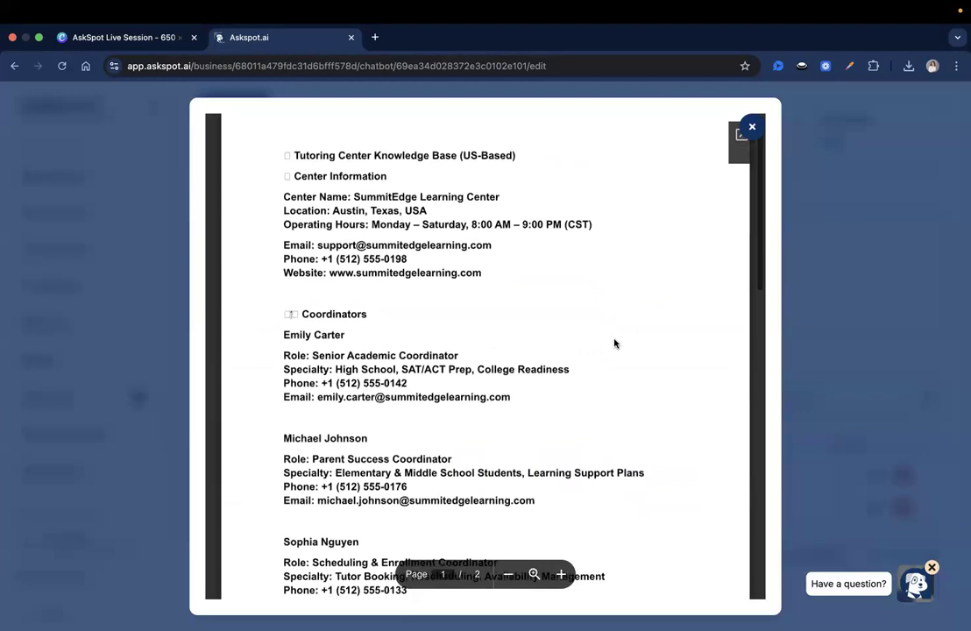
pyautogui.scroll(-3, 614, 343)
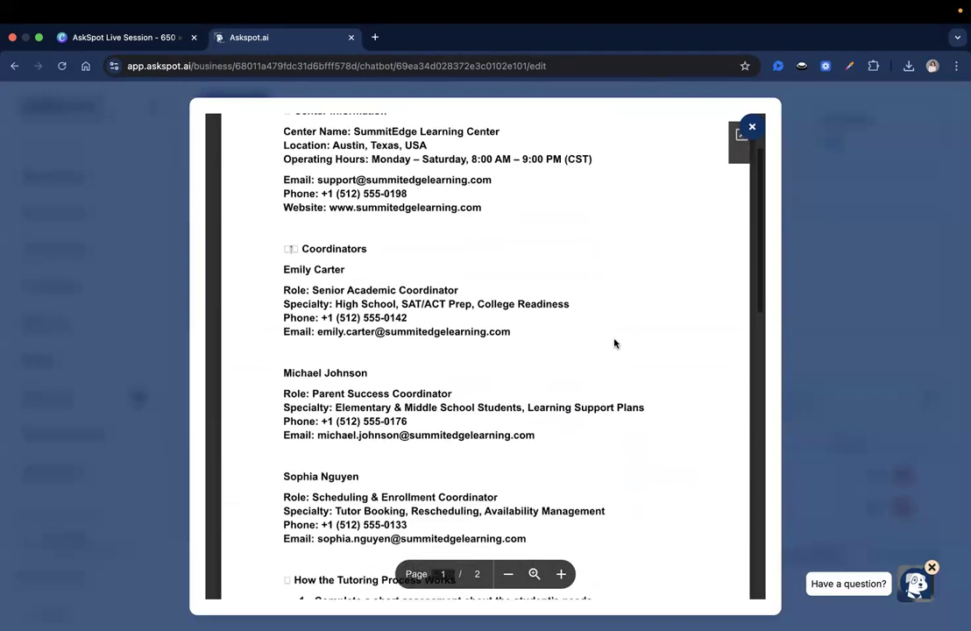
pyautogui.scroll(-9, 615, 343)
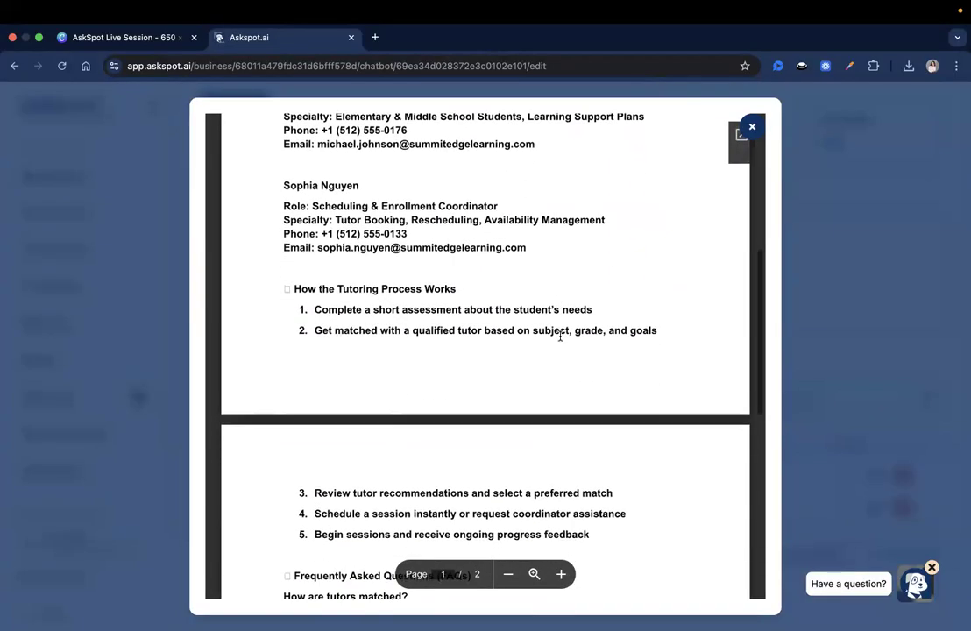
pyautogui.scroll(-1, 560, 336)
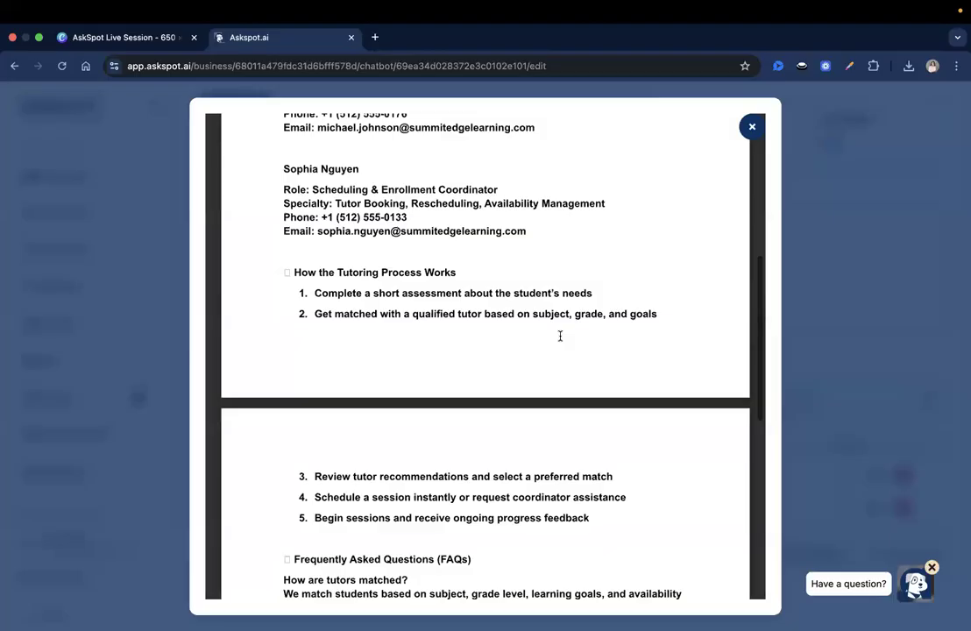
pyautogui.scroll(12, 587, 297)
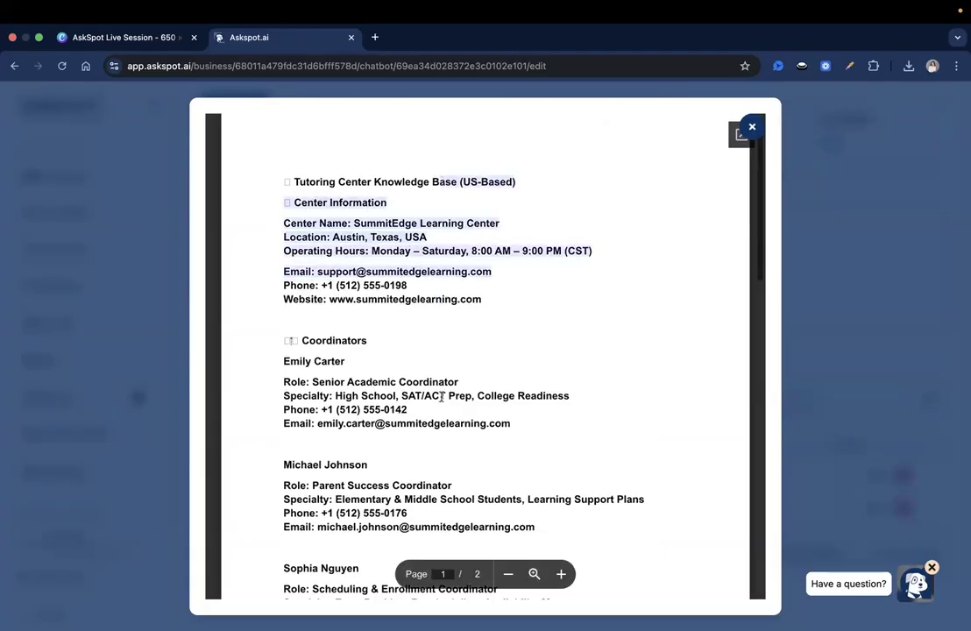
pyautogui.scroll(-1, 441, 399)
pyautogui.scroll(1, 441, 398)
pyautogui.moveTo(363, 173); pyautogui.dragTo(484, 453)
pyautogui.click(485, 453)
pyautogui.scroll(-1, 484, 452)
pyautogui.scroll(1, 484, 449)
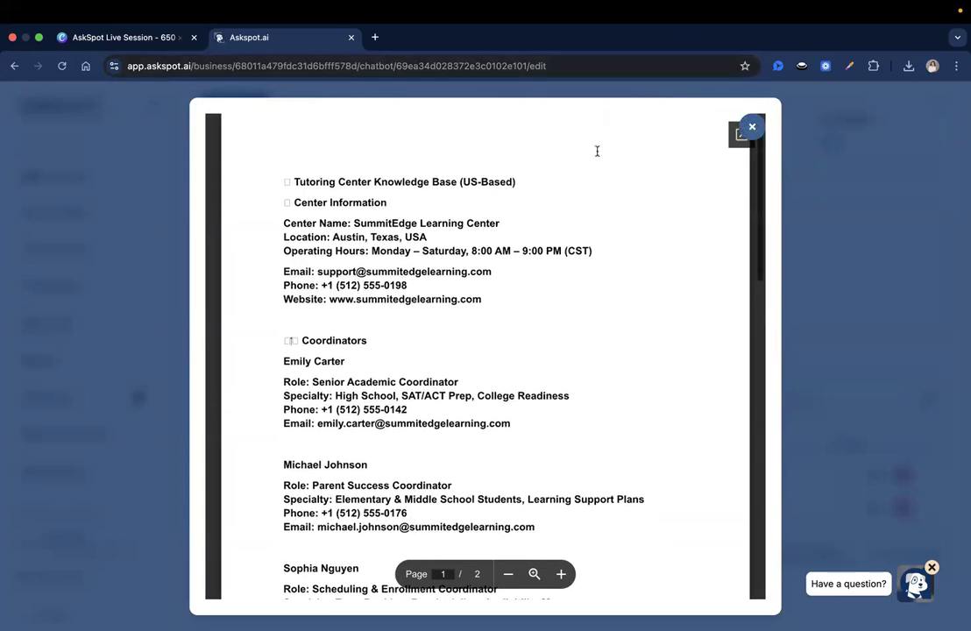
pyautogui.click(752, 128)
# - Review the names and processing status of the two added sources, including Sample-Tutors.txt
pyautogui.scroll(2, 463, 261)
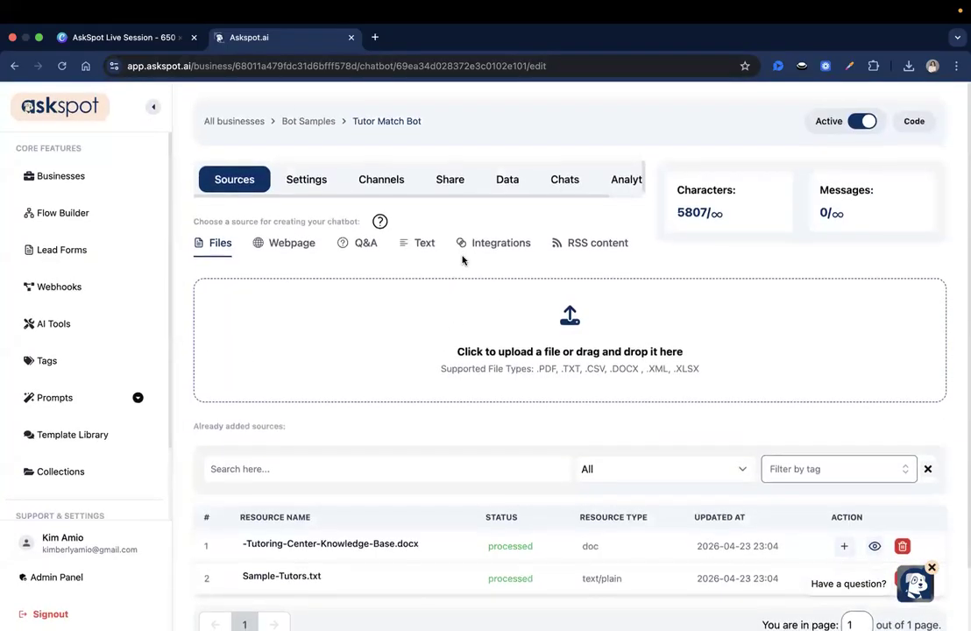
pyautogui.scroll(-2, 306, 529)
pyautogui.moveTo(267, 506); pyautogui.dragTo(329, 500)
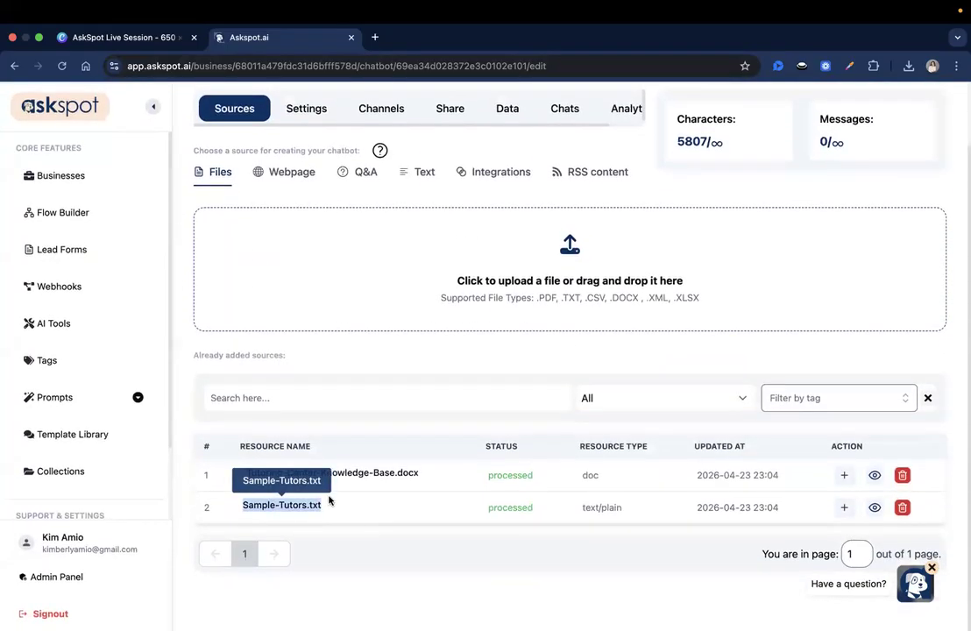
pyautogui.click(329, 501)
pyautogui.scroll(1, 497, 441)
pyautogui.scroll(-2, 496, 441)
pyautogui.scroll(2, 665, 427)
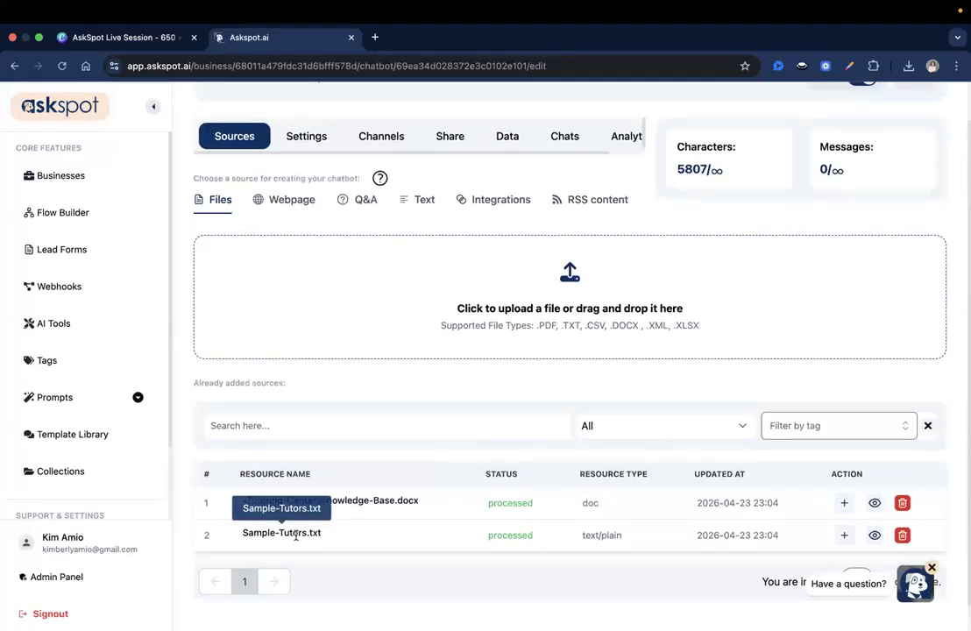
pyautogui.scroll(-1, 332, 561)
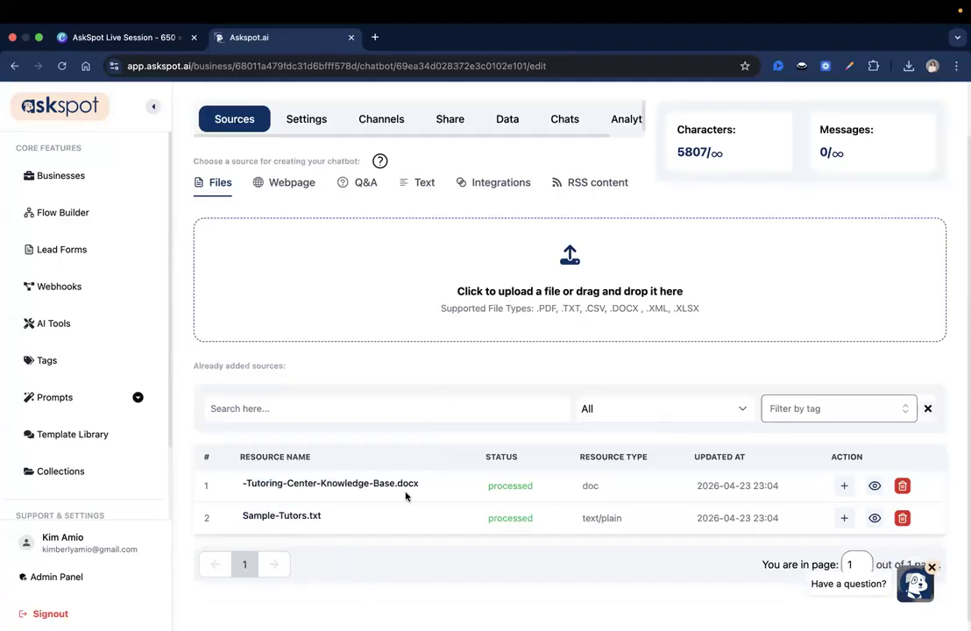
pyautogui.scroll(3, 406, 497)
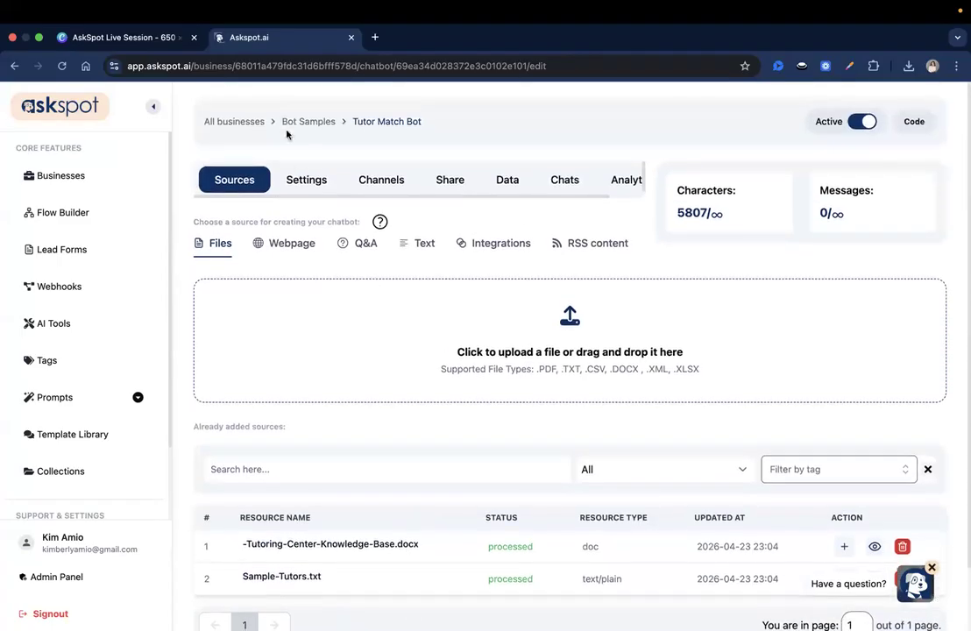
# - In the chatbot's general settings, upload the TutorMatch AI logo PNG as the chatbot image, cropped to include the whole logo
pyautogui.click(298, 181)
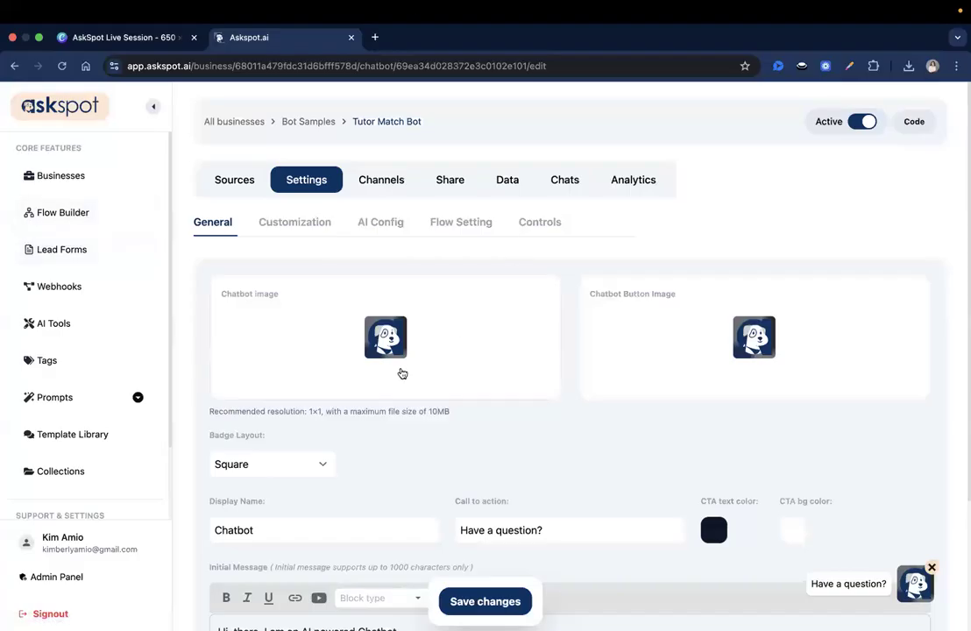
pyautogui.click(401, 373)
pyautogui.click(697, 493)
pyautogui.click(434, 296)
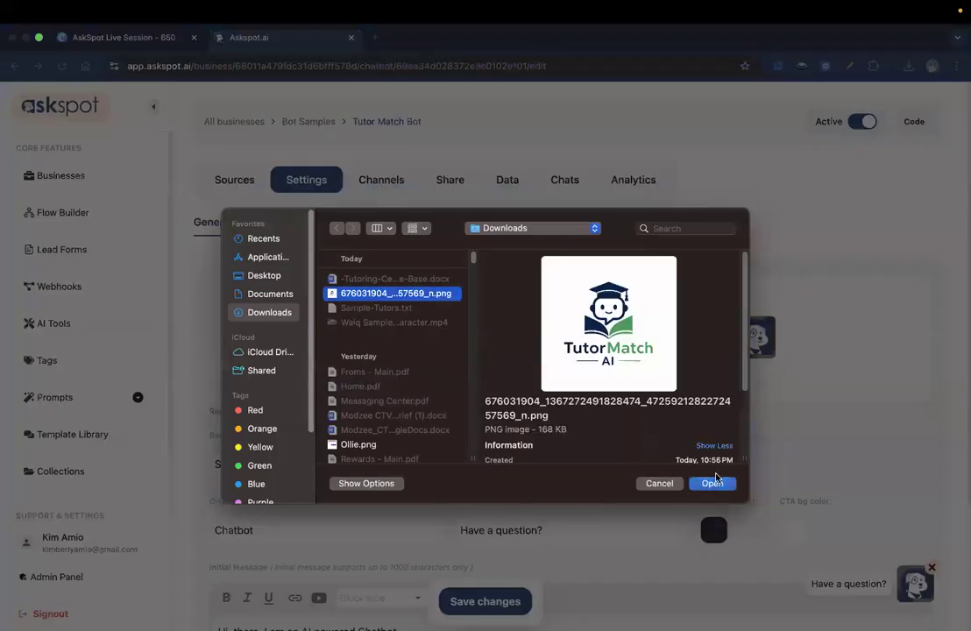
pyautogui.click(702, 486)
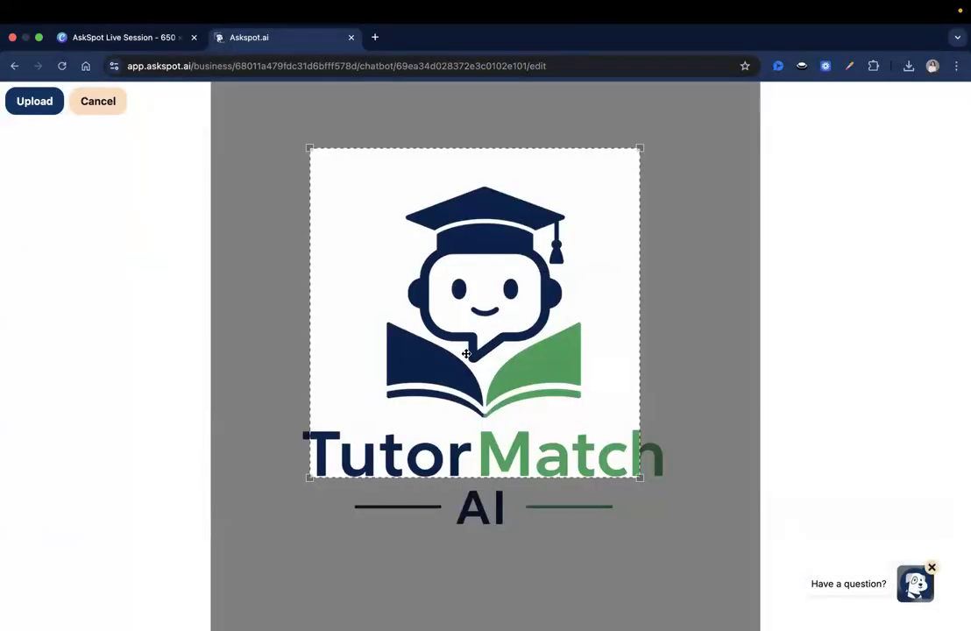
pyautogui.moveTo(531, 390); pyautogui.dragTo(492, 390)
pyautogui.moveTo(600, 474); pyautogui.dragTo(679, 512)
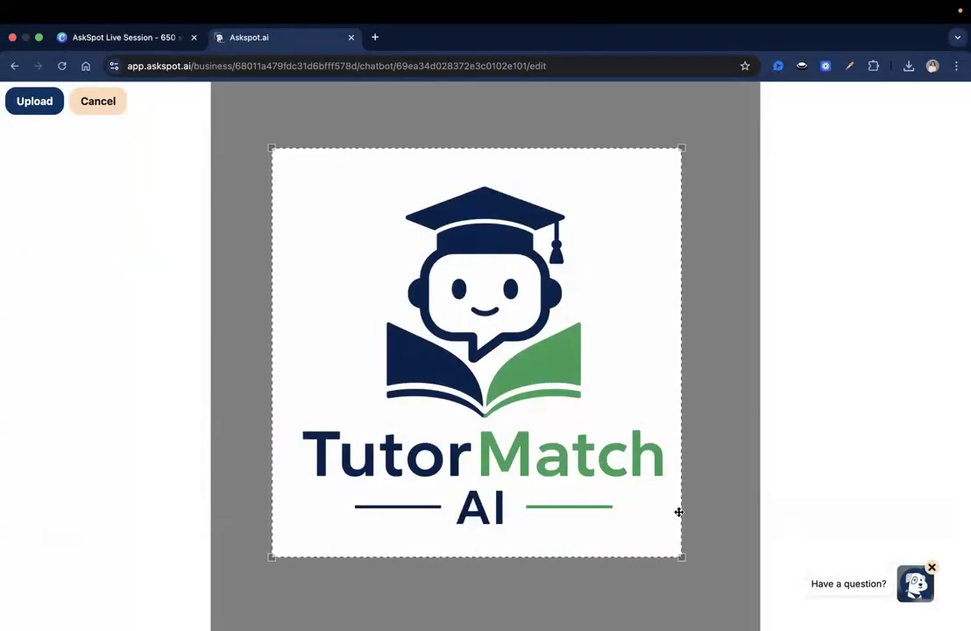
pyautogui.moveTo(592, 472); pyautogui.dragTo(595, 473)
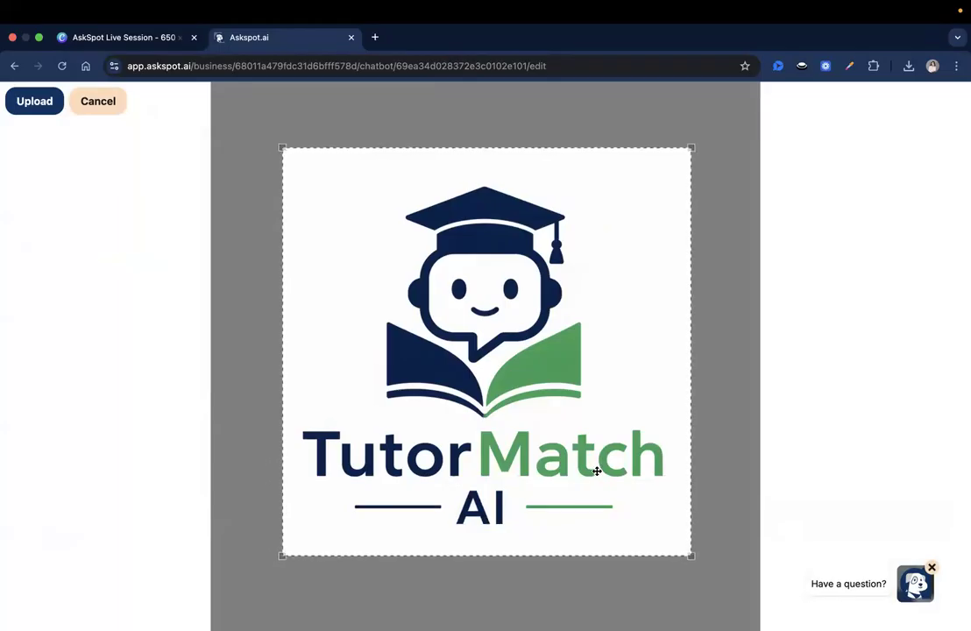
pyautogui.click(46, 100)
# - Upload the same TutorMatch AI logo as the chatbot button image, with the crop enlarged around the full logo
pyautogui.click(617, 368)
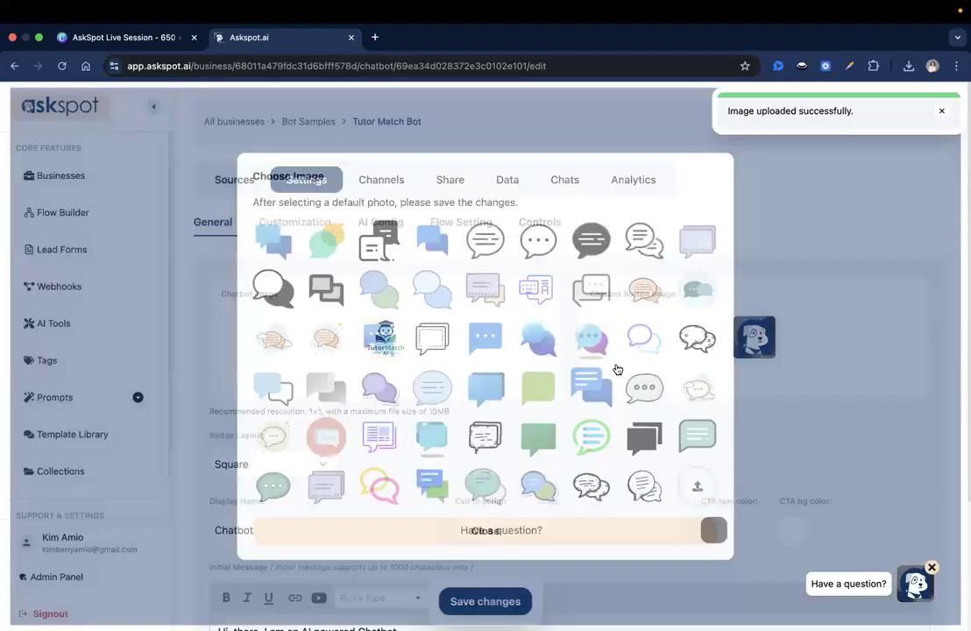
pyautogui.click(703, 482)
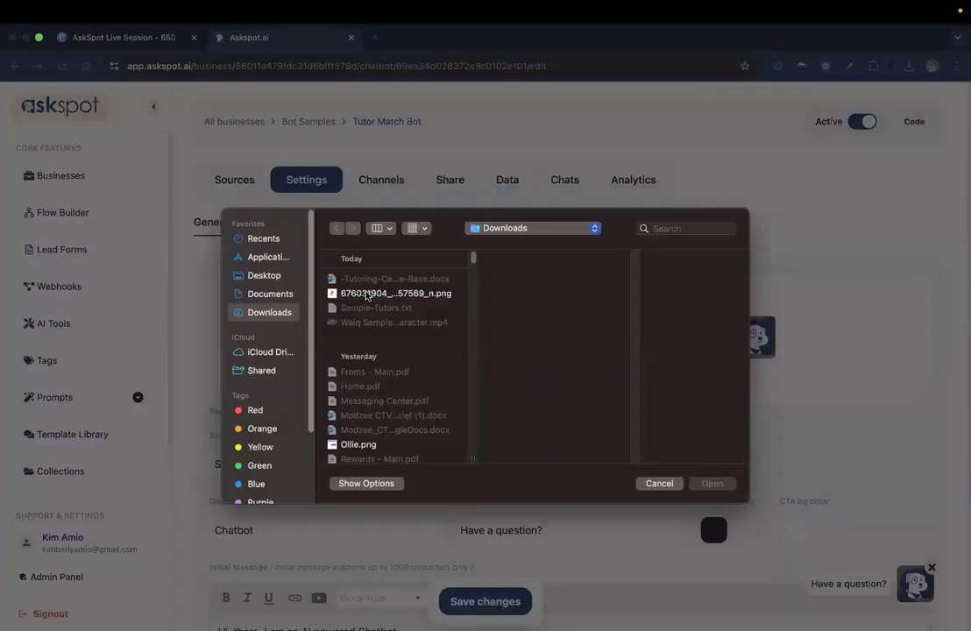
pyautogui.click(710, 483)
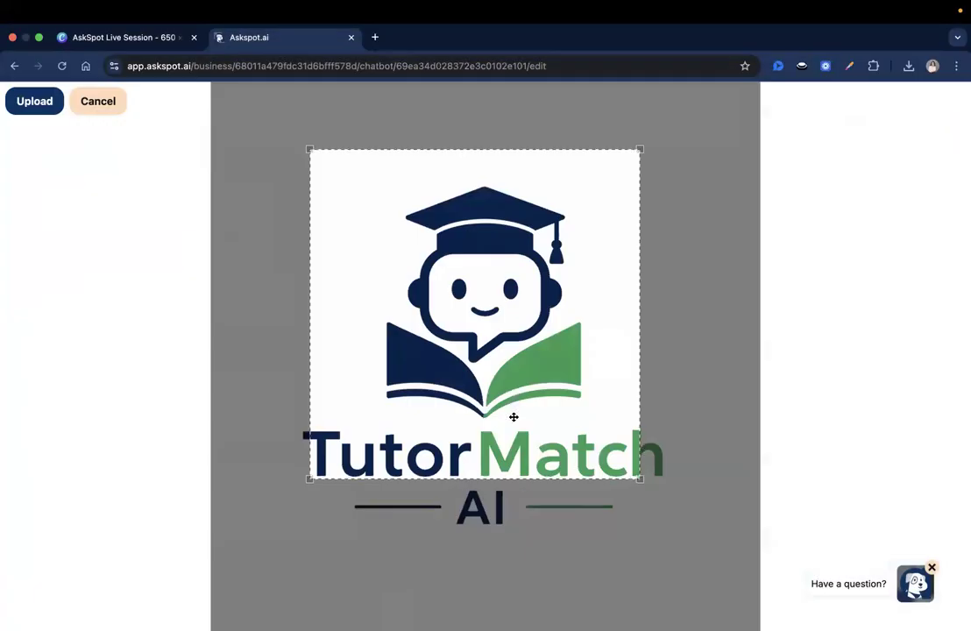
pyautogui.moveTo(613, 494); pyautogui.dragTo(681, 523)
pyautogui.moveTo(626, 491); pyautogui.dragTo(628, 483)
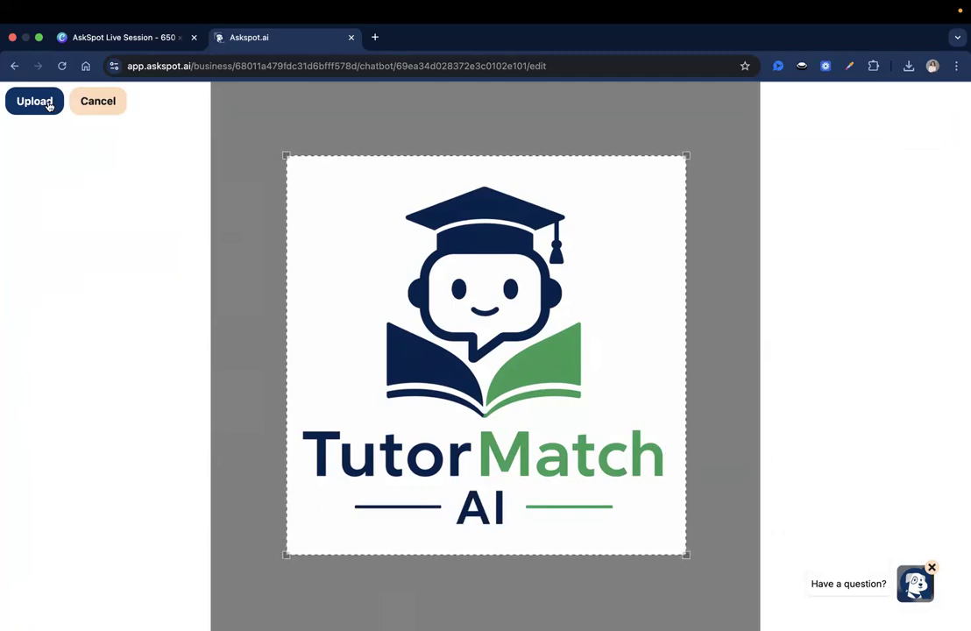
pyautogui.click(45, 102)
# - Copy the chatbot's name from the page heading and set the display name to "Tutor Match Bot"
pyautogui.scroll(-3, 462, 508)
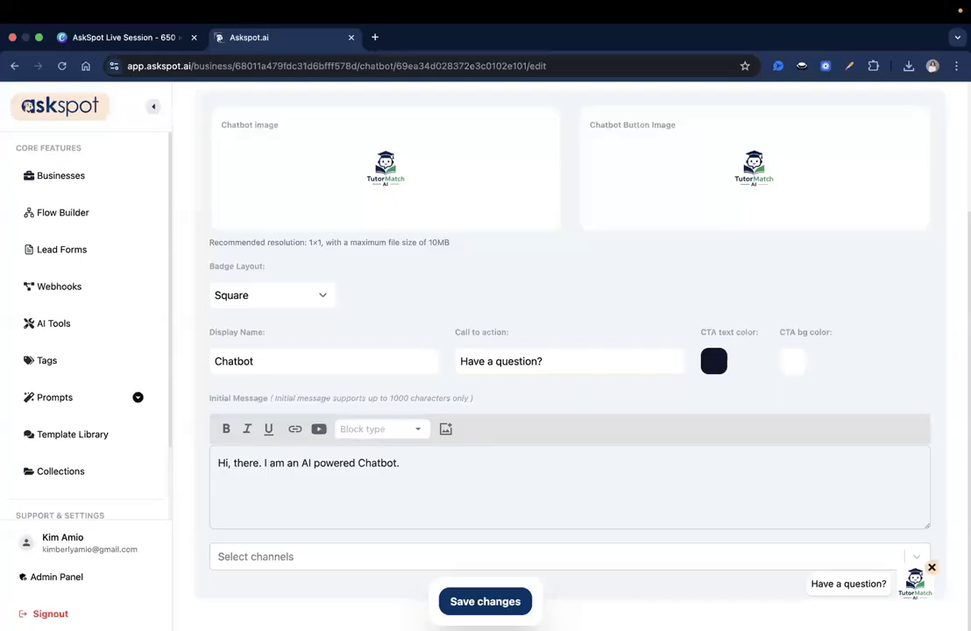
pyautogui.scroll(2, 336, 150)
pyautogui.doubleClick(365, 98)
pyautogui.moveTo(409, 96); pyautogui.dragTo(420, 98)
pyautogui.press('super+c')
pyautogui.scroll(-2, 377, 333)
pyautogui.doubleClick(347, 409)
pyautogui.press('super+v')
pyautogui.scroll(-1, 417, 409)
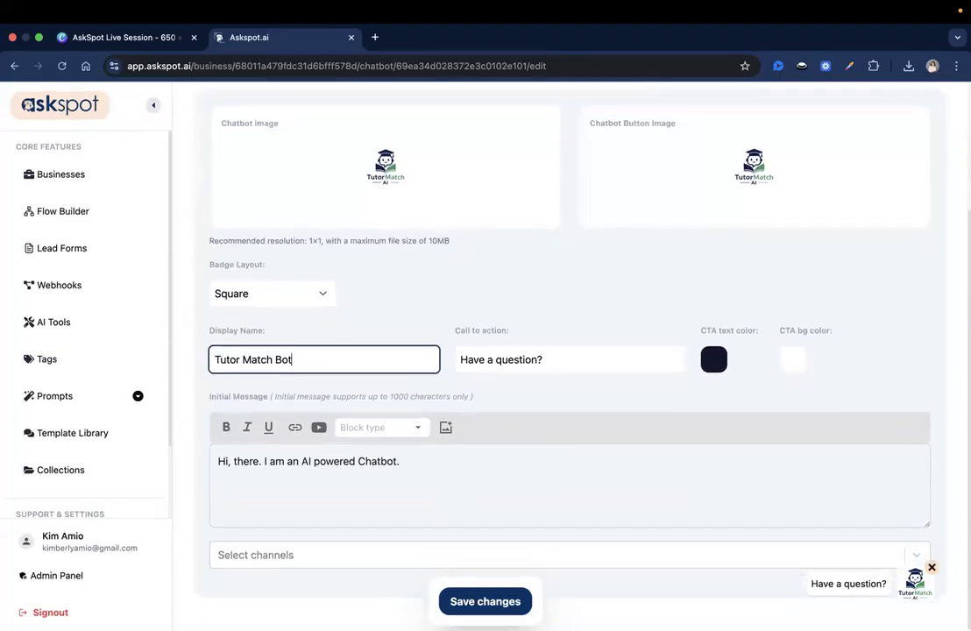
# - Set the call to action to "Get matched with a tutor now!"
pyautogui.press('super+Tab')
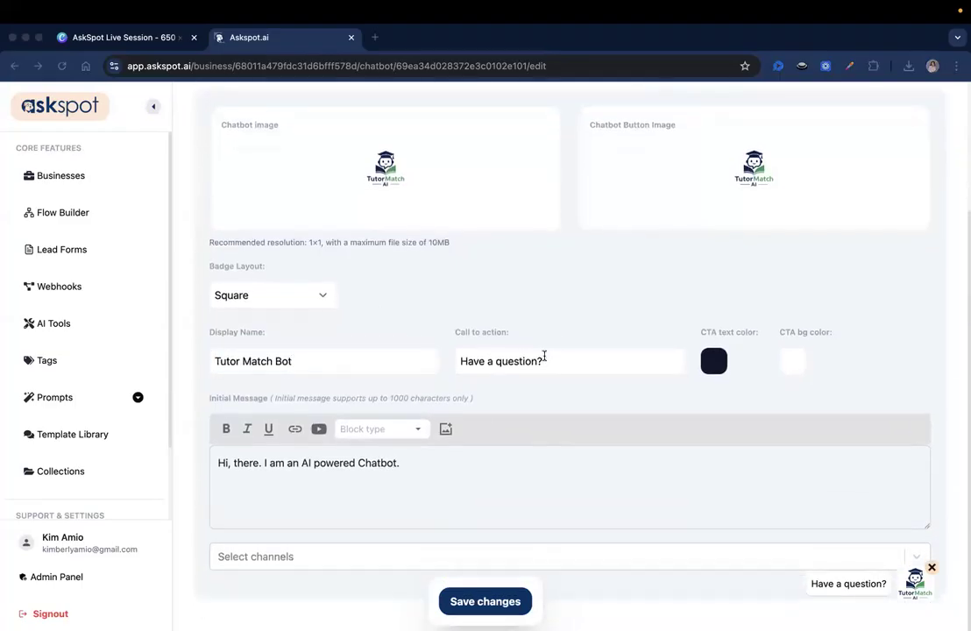
pyautogui.tripleClick(544, 356)
pyautogui.write('Get matched with a tutor now!')
pyautogui.click(585, 322)
pyautogui.scroll(1, 583, 324)
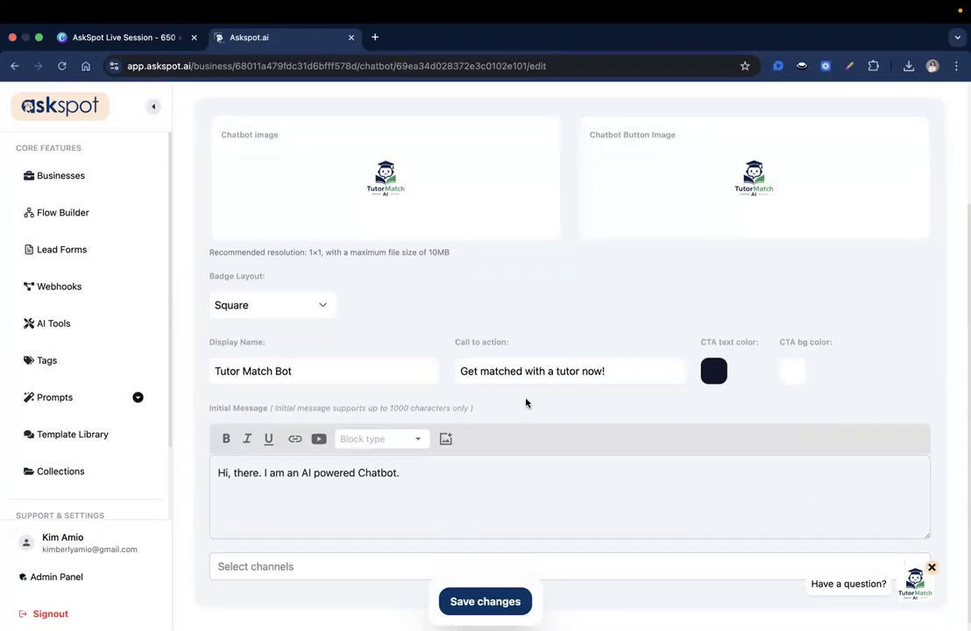
# - Change the initial message to "Hi, there. I am a Tutor Match Bot." and save the general settings
pyautogui.scroll(2, 526, 403)
pyautogui.click(403, 494)
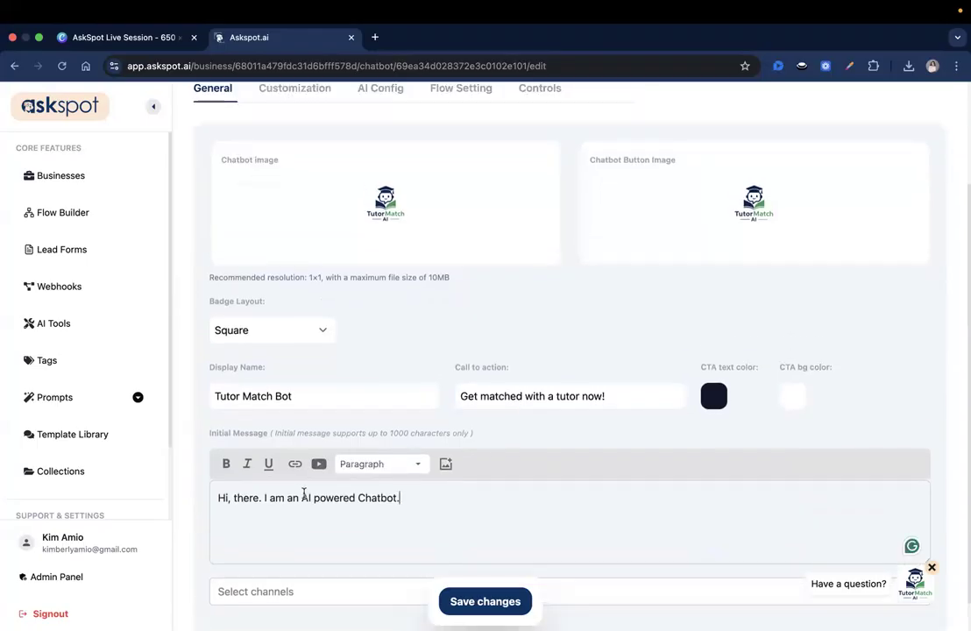
pyautogui.moveTo(300, 496); pyautogui.dragTo(499, 495)
pyautogui.press('BackSpace')
pyautogui.press('BackSpace')
pyautogui.press('BackSpace')
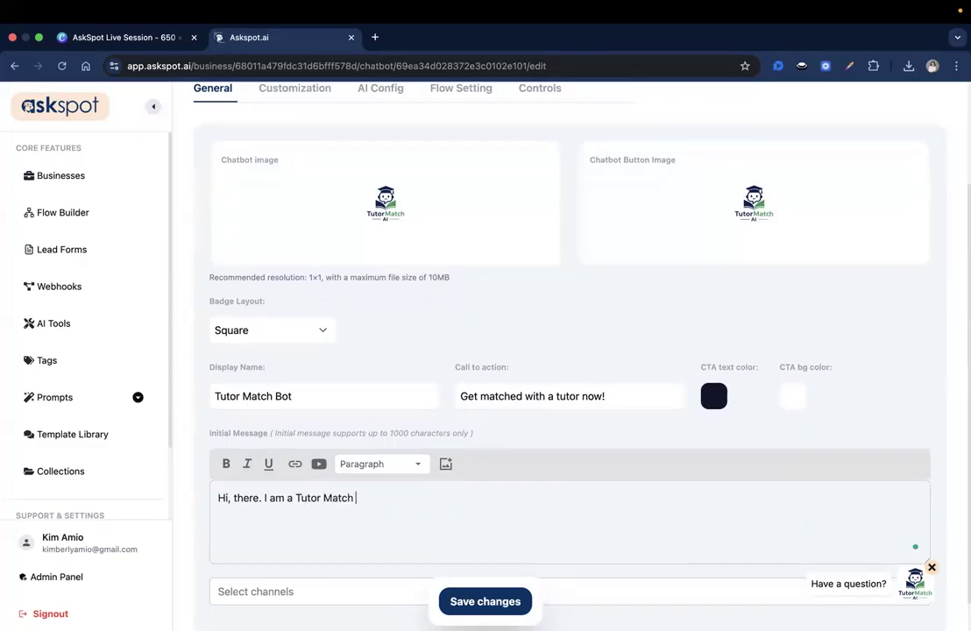
pyautogui.scroll(1, 385, 496)
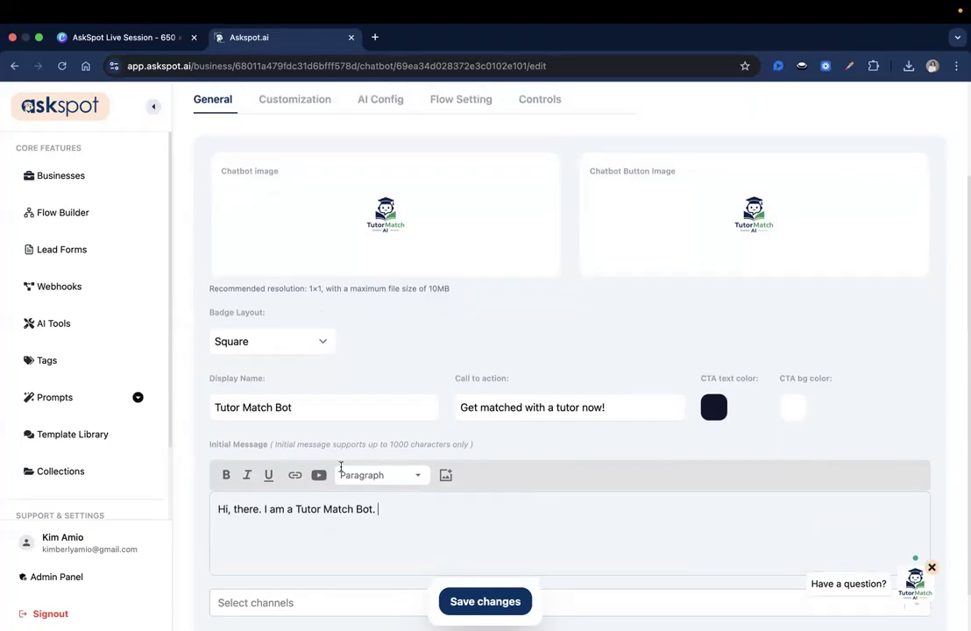
pyautogui.click(485, 601)
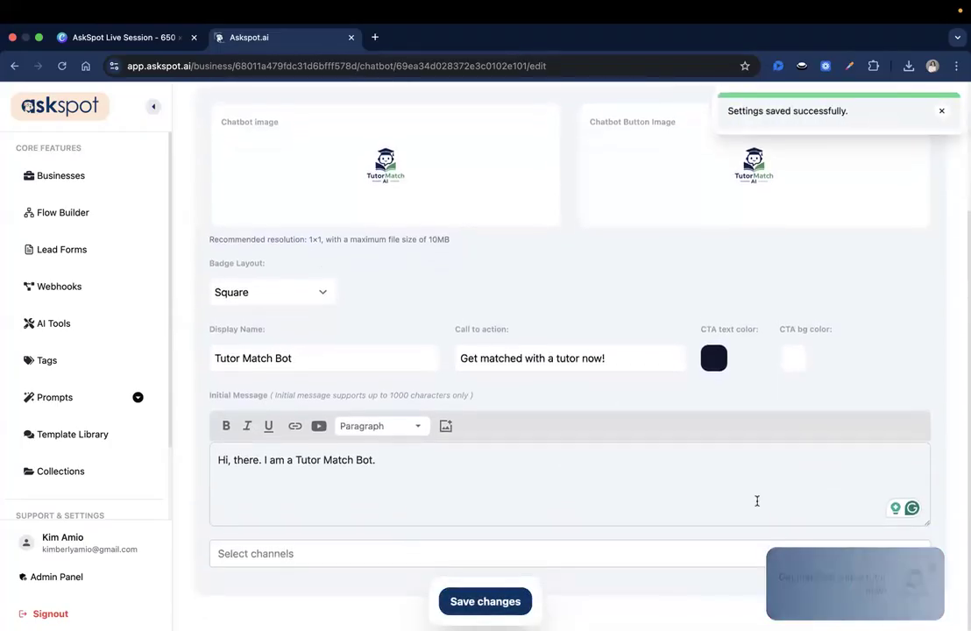
# - In the chatbot's customization settings, apply the teal, white and navy custom theme at the end of the theme list and save
pyautogui.scroll(3, 757, 501)
pyautogui.scroll(-3, 594, 228)
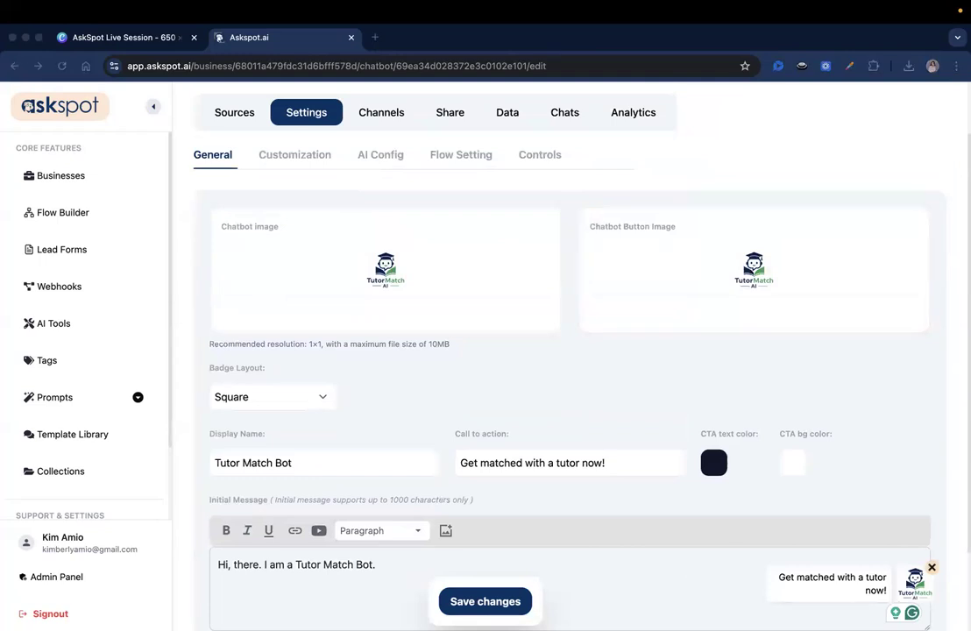
pyautogui.scroll(-1, 294, 128)
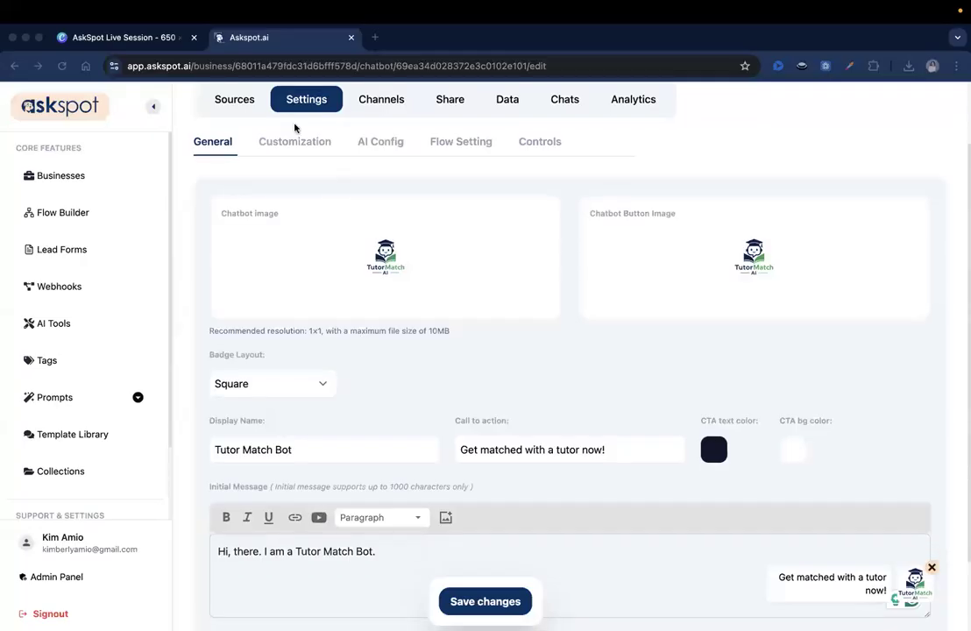
pyautogui.click(289, 146)
pyautogui.scroll(-10, 353, 225)
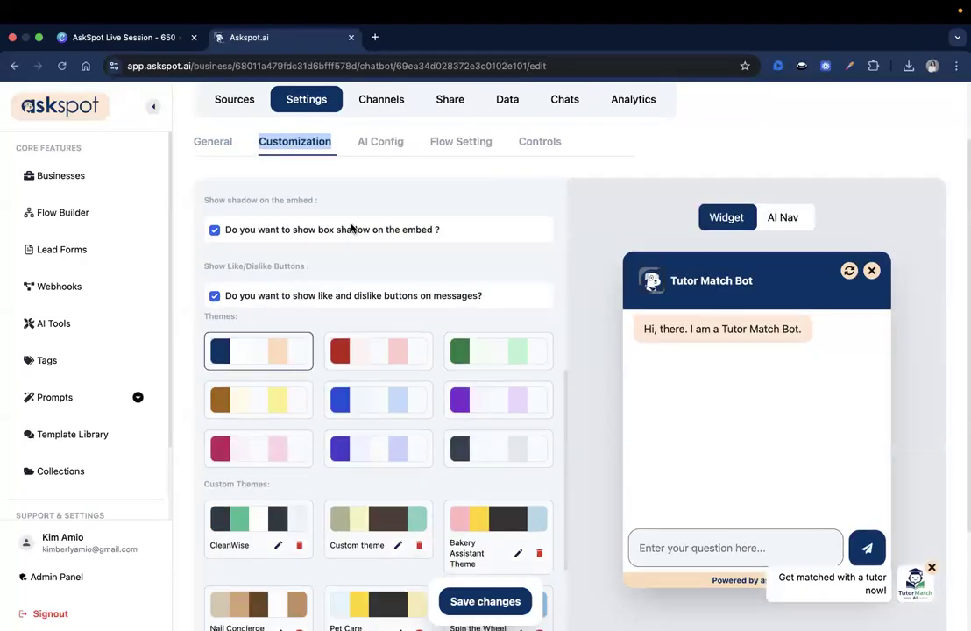
pyautogui.click(462, 503)
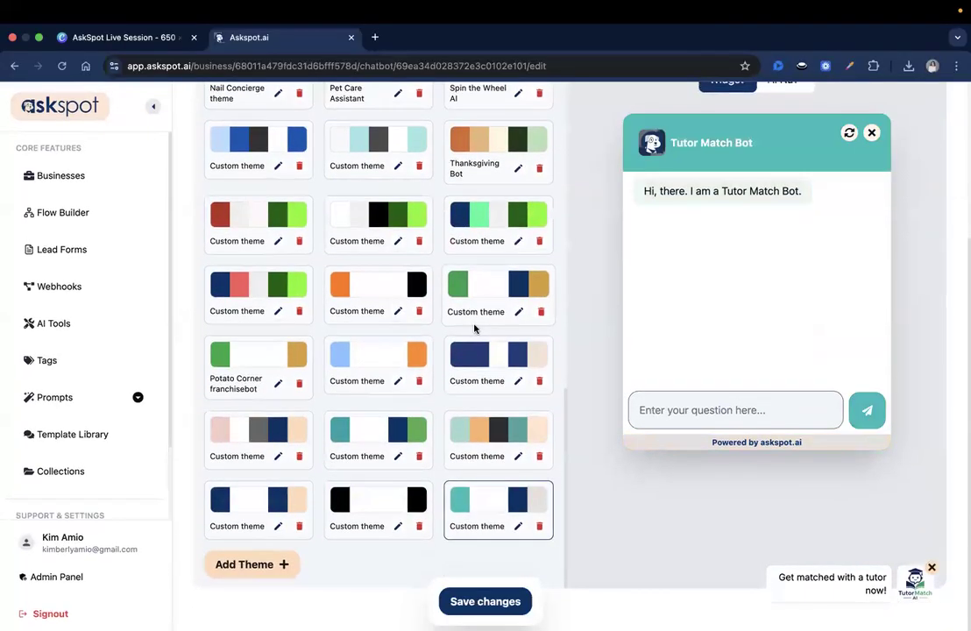
pyautogui.scroll(12, 474, 329)
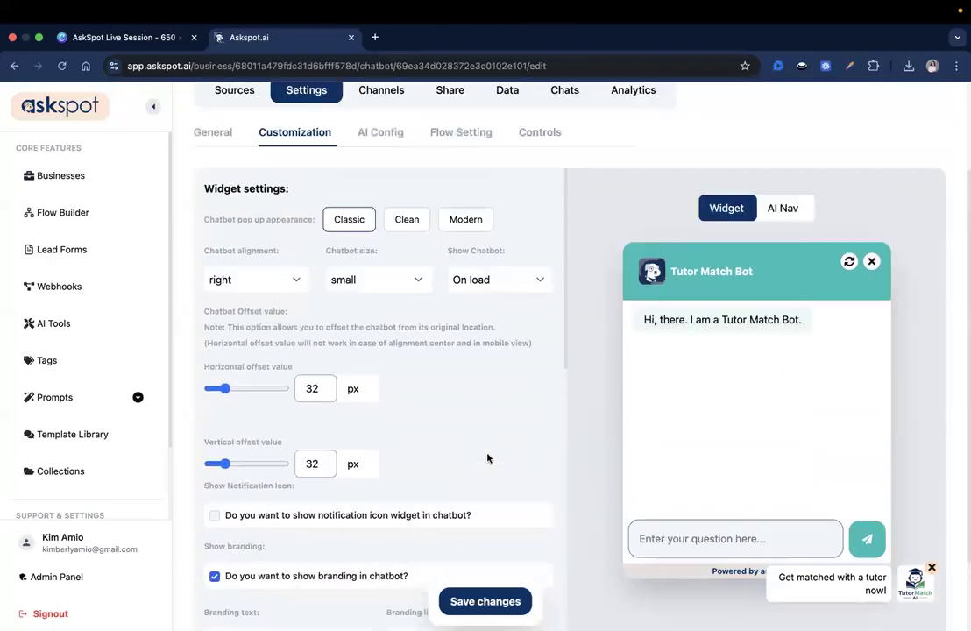
pyautogui.scroll(3, 488, 458)
pyautogui.click(485, 601)
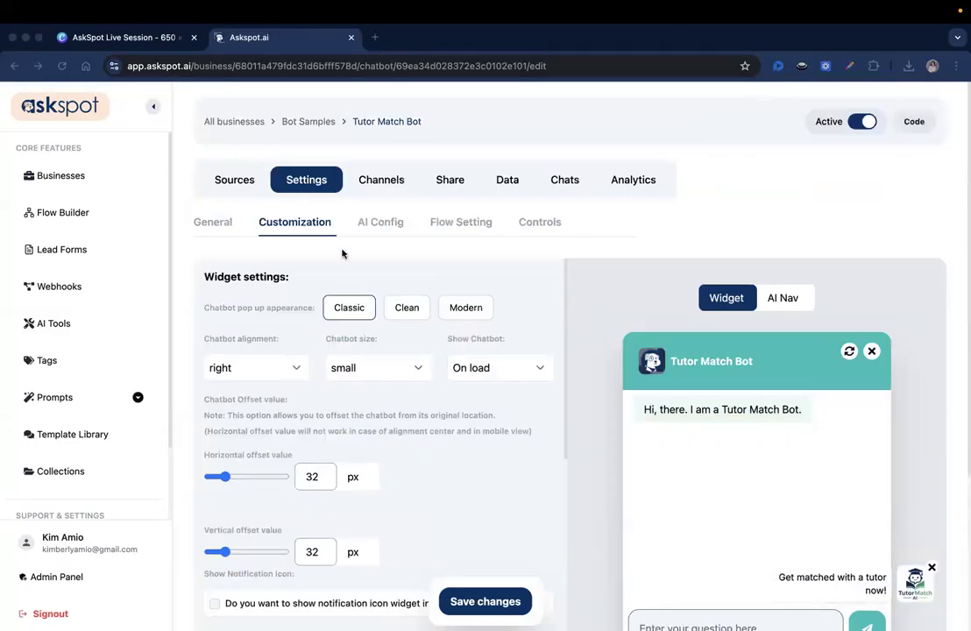
# - In the AI configuration, replace the system prompt with the copied tutoring assistant prompt and enlarge its text box
pyautogui.click(380, 219)
pyautogui.scroll(-1, 421, 209)
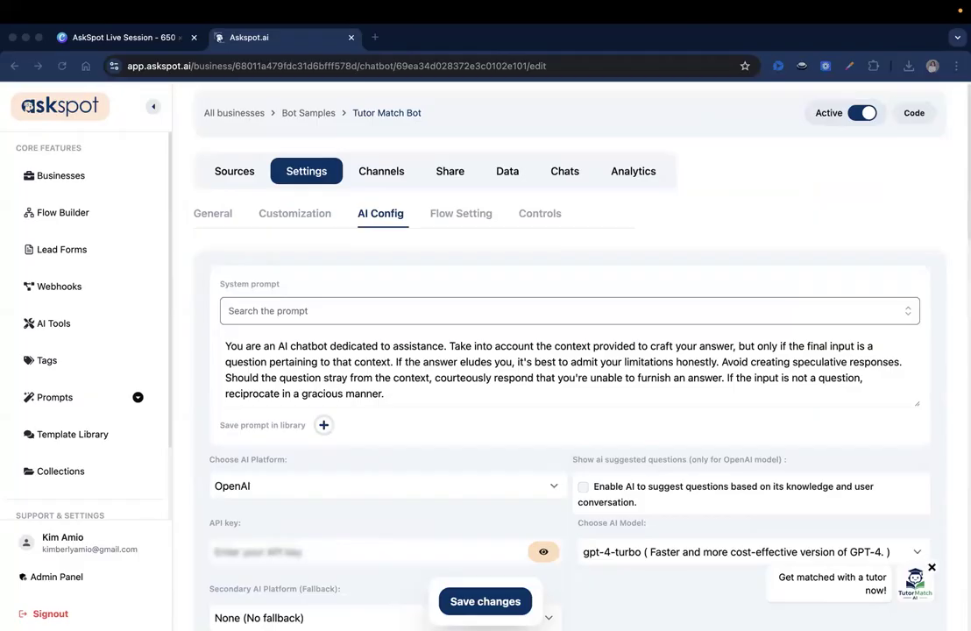
pyautogui.click(379, 348)
pyautogui.hotkey('ctrl', 'a')
pyautogui.hotkey('ctrl', 'v')
pyautogui.click(920, 408)
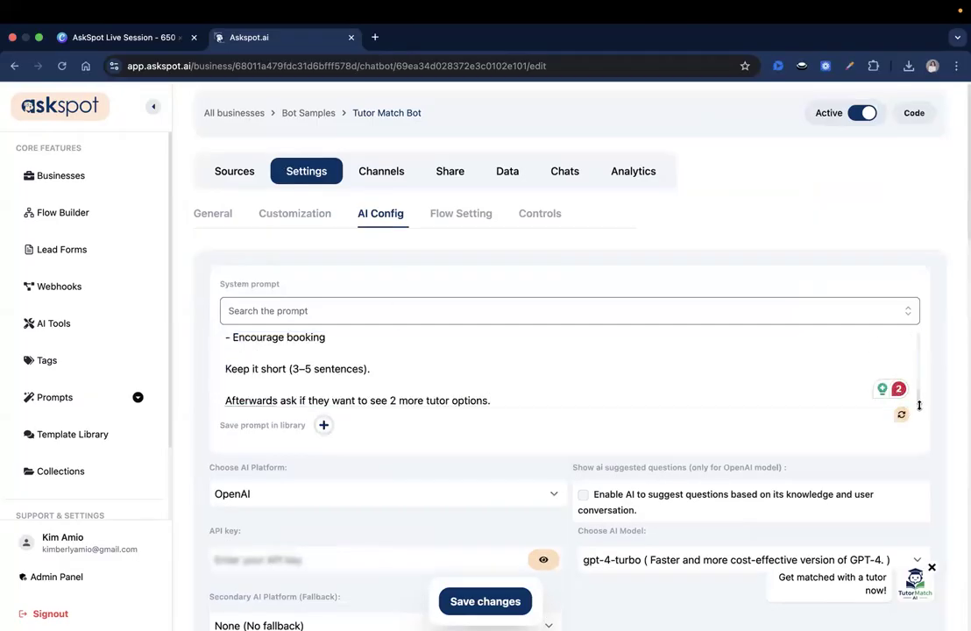
pyautogui.moveTo(912, 507); pyautogui.dragTo(912, 628)
# - Review the system prompt's tutor placeholders, user needs fields, recommendation instructions and closing question about more tutor options
pyautogui.scroll(3, 745, 344)
pyautogui.scroll(-1, 745, 345)
pyautogui.scroll(2, 745, 344)
pyautogui.scroll(-5, 730, 230)
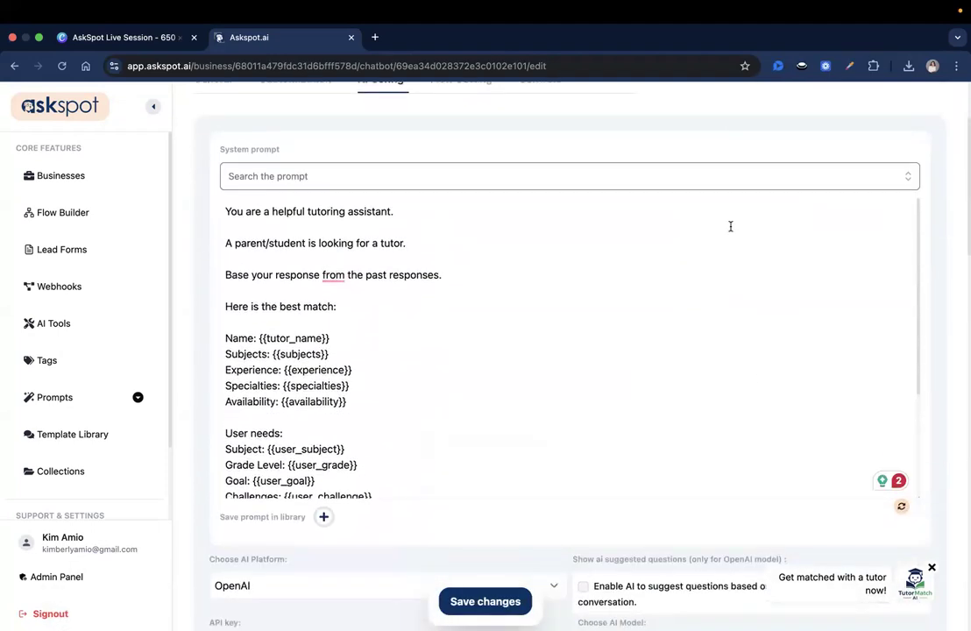
pyautogui.scroll(2, 435, 220)
pyautogui.click(428, 236)
pyautogui.scroll(-2, 428, 237)
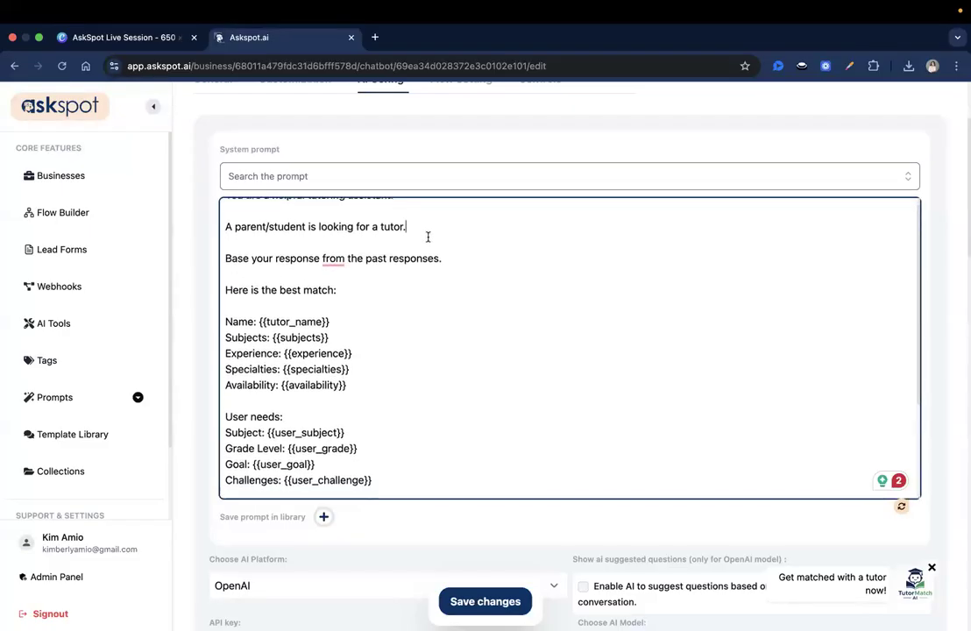
pyautogui.scroll(1, 463, 219)
pyautogui.scroll(-3, 484, 251)
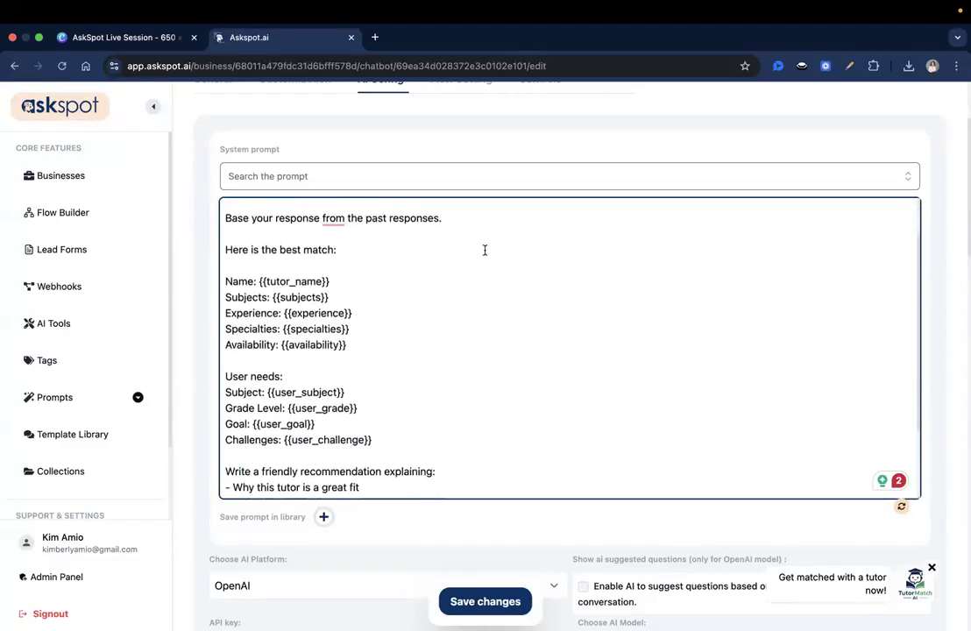
pyautogui.scroll(-1, 483, 249)
pyautogui.scroll(1, 347, 274)
pyautogui.scroll(-1, 303, 328)
pyautogui.scroll(-3, 391, 405)
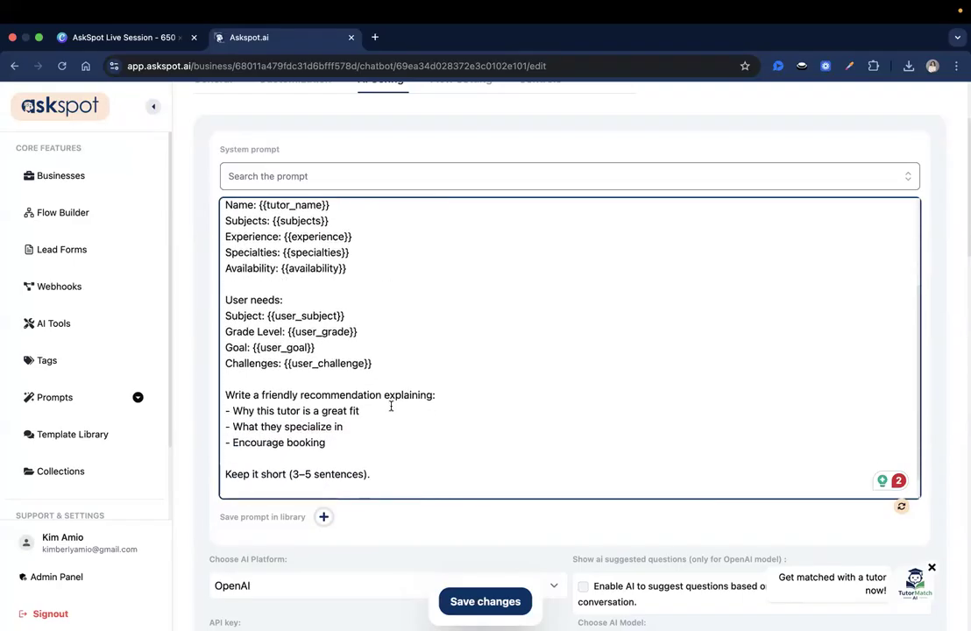
pyautogui.scroll(1, 390, 406)
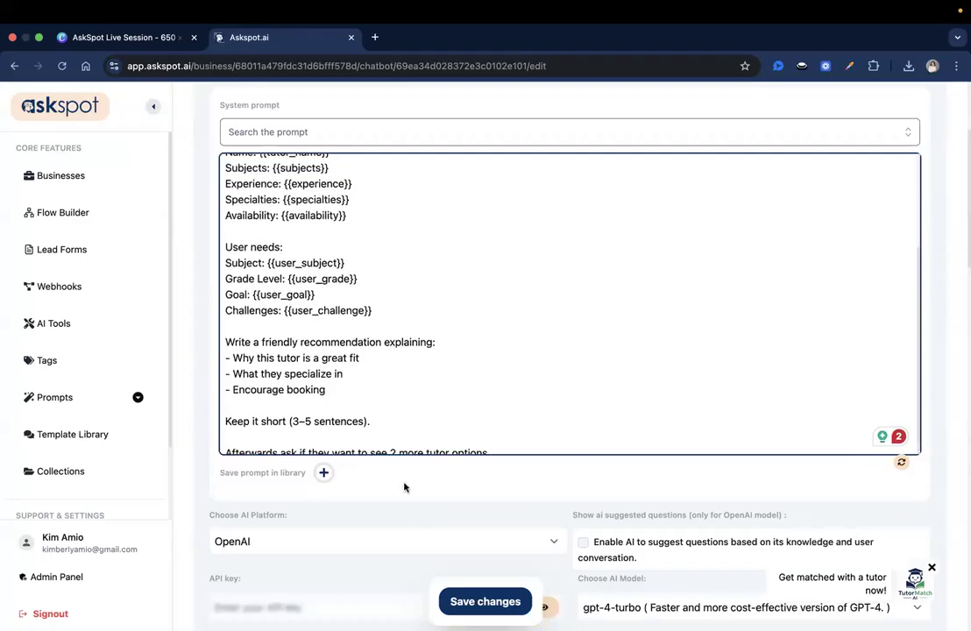
pyautogui.scroll(2, 403, 486)
pyautogui.scroll(-1, 398, 429)
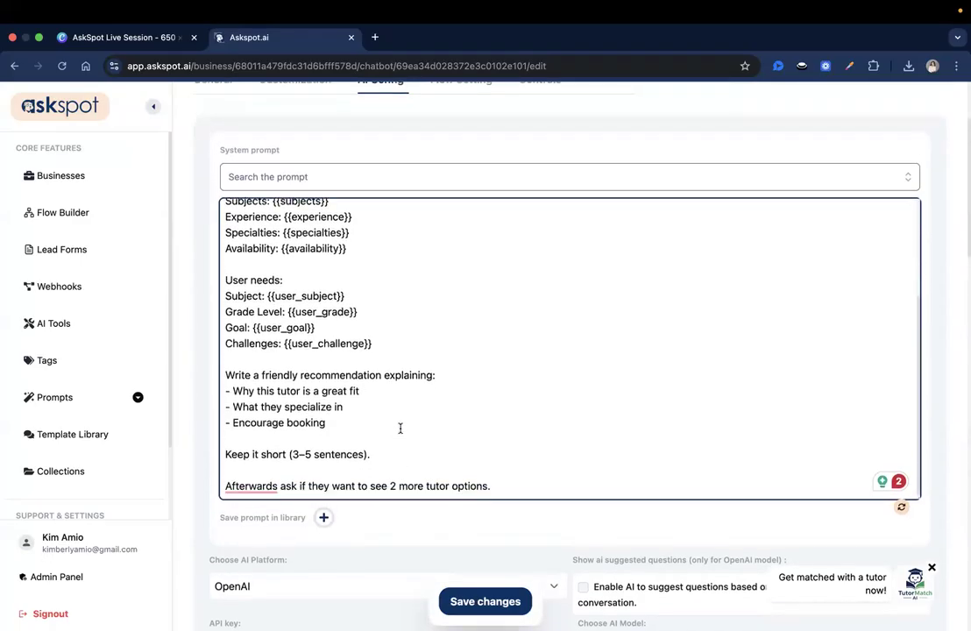
pyautogui.scroll(-1, 456, 430)
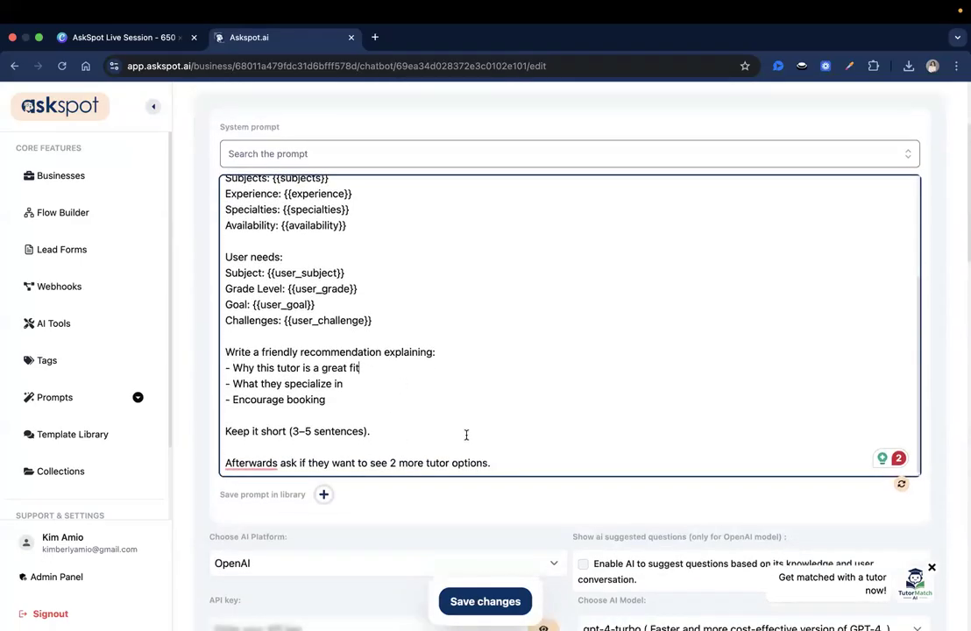
pyautogui.scroll(-1, 459, 496)
pyautogui.scroll(3, 459, 496)
pyautogui.scroll(5, 366, 325)
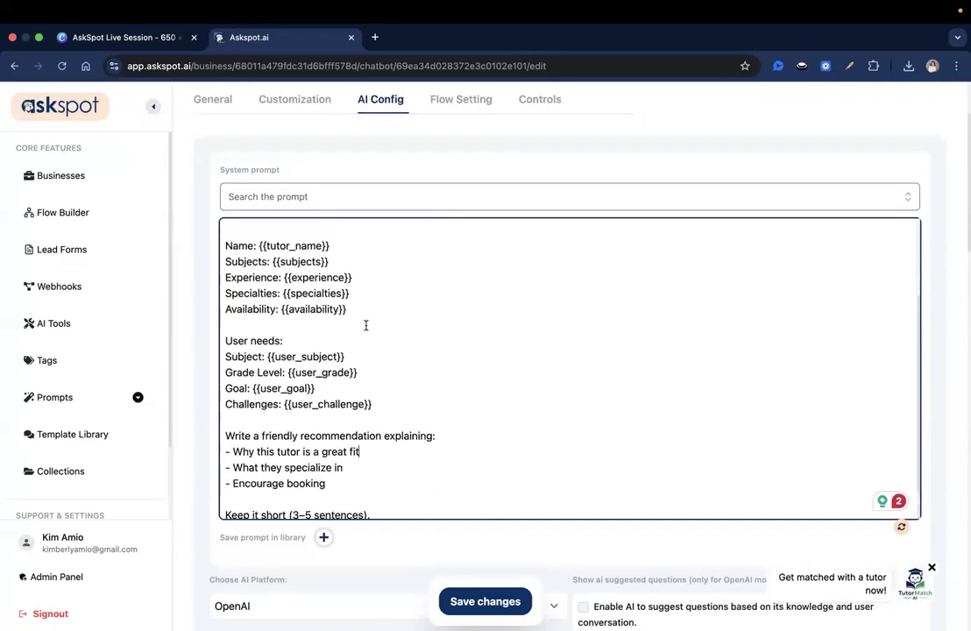
pyautogui.scroll(-4, 329, 421)
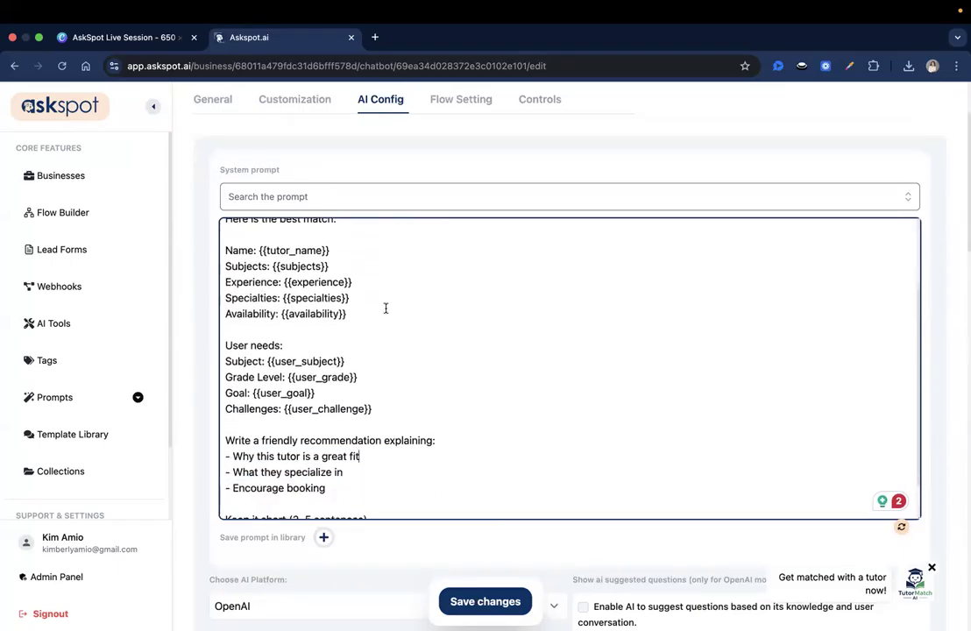
pyautogui.scroll(4, 386, 308)
pyautogui.scroll(-6, 386, 308)
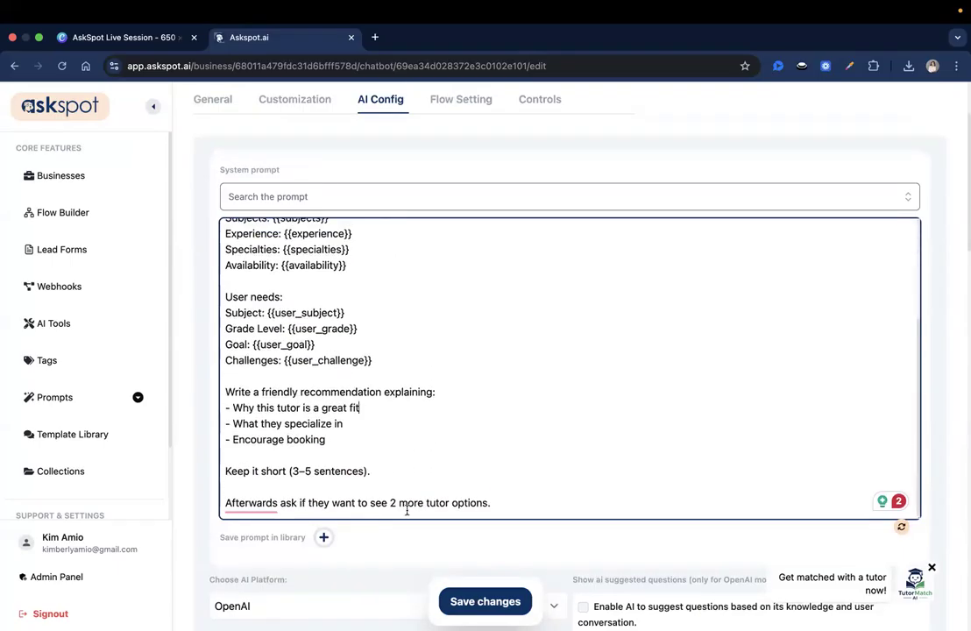
pyautogui.scroll(4, 399, 504)
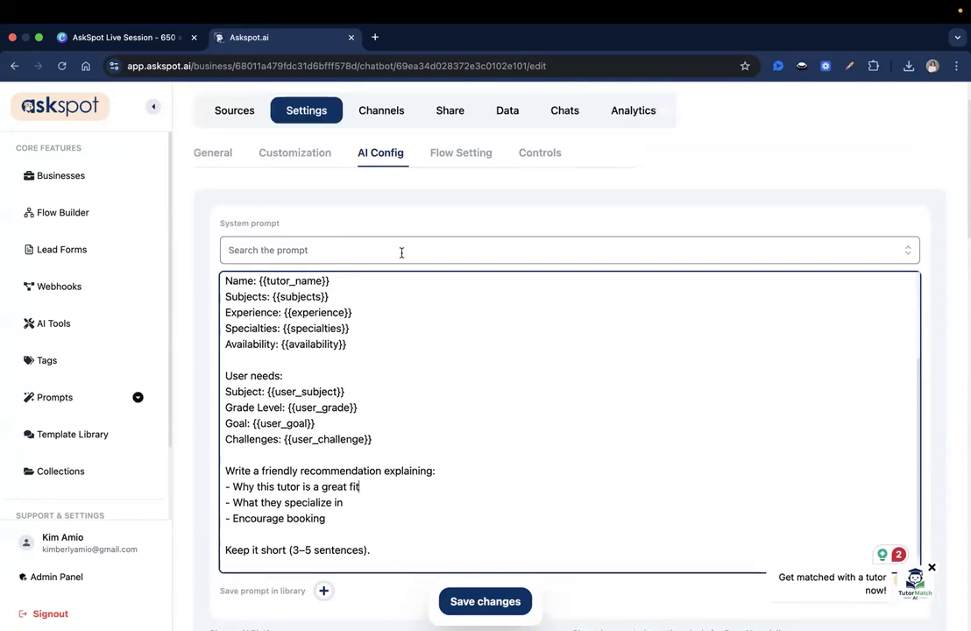
# - Save the new system prompt, set the AI model to gpt-4o and save again
pyautogui.scroll(-3, 405, 310)
pyautogui.click(493, 600)
pyautogui.scroll(-5, 640, 608)
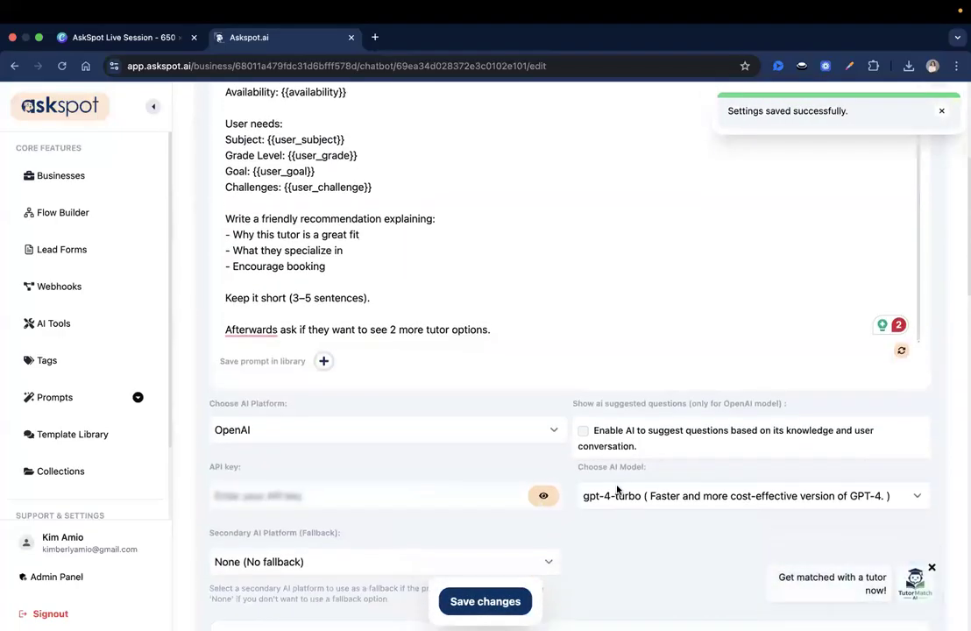
pyautogui.click(618, 492)
pyautogui.click(619, 462)
pyautogui.click(485, 601)
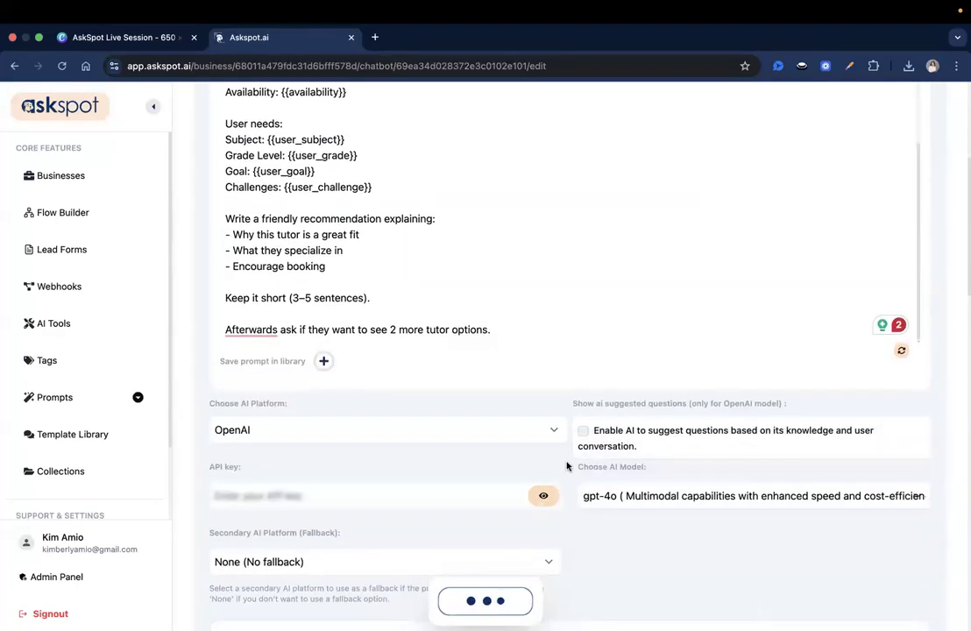
# - In the chatbot's channels, create a question channel titled "See Availability" with an AI-generated response
pyautogui.scroll(10, 567, 464)
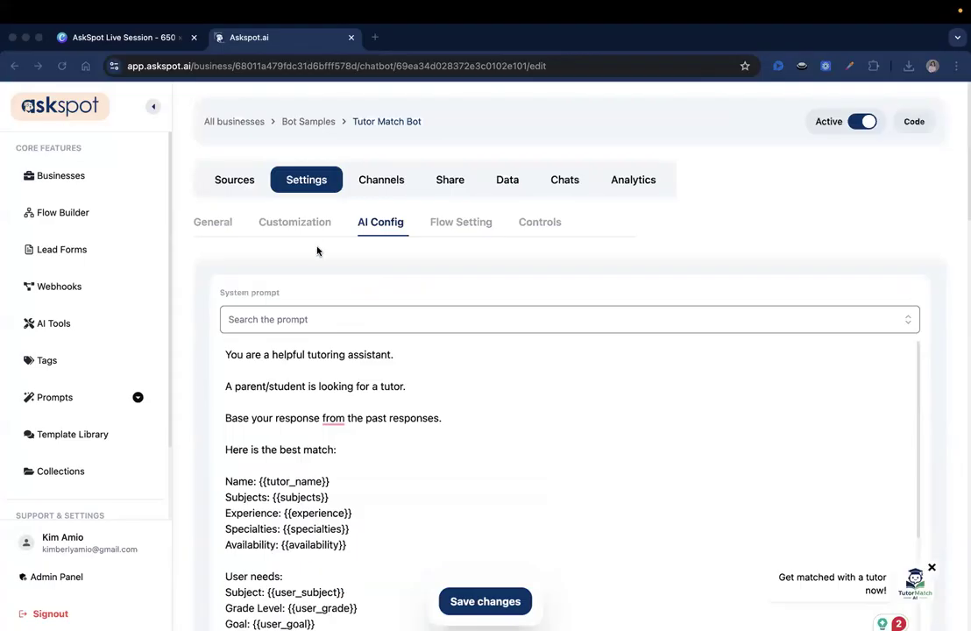
pyautogui.click(377, 178)
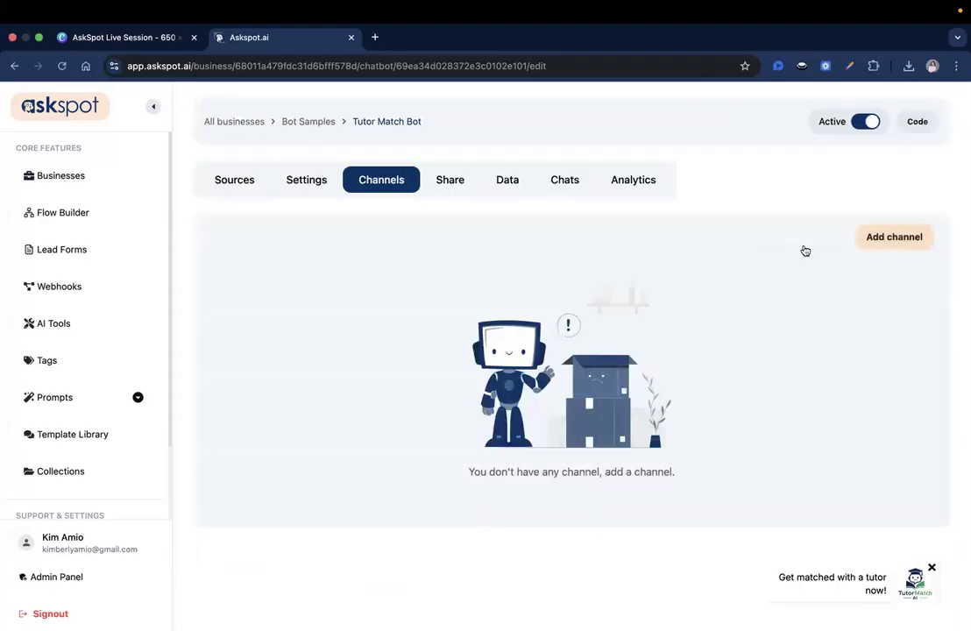
pyautogui.click(918, 233)
pyautogui.click(510, 289)
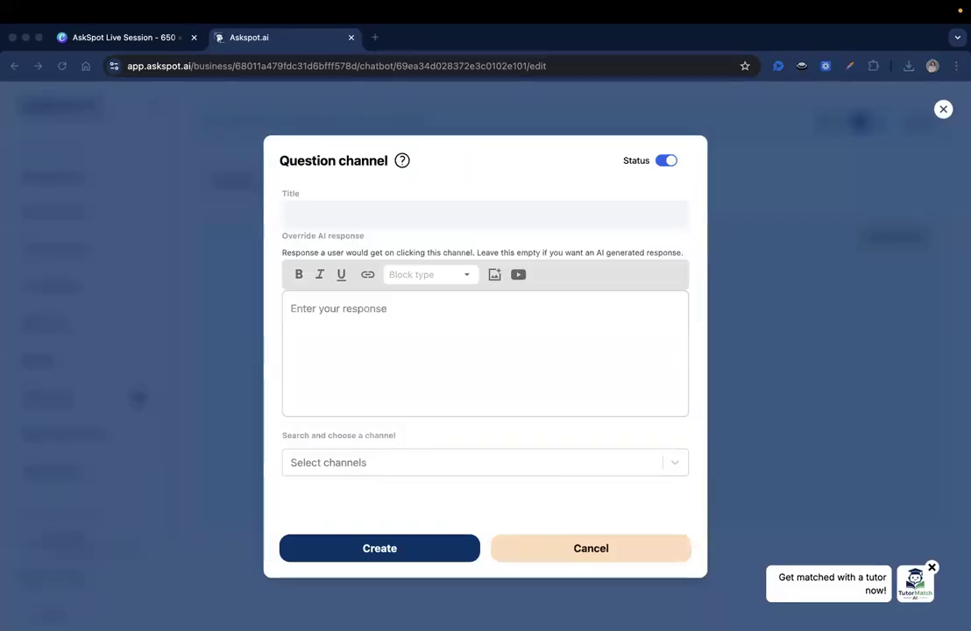
pyautogui.click(364, 217)
pyautogui.write('See Availability')
pyautogui.click(401, 538)
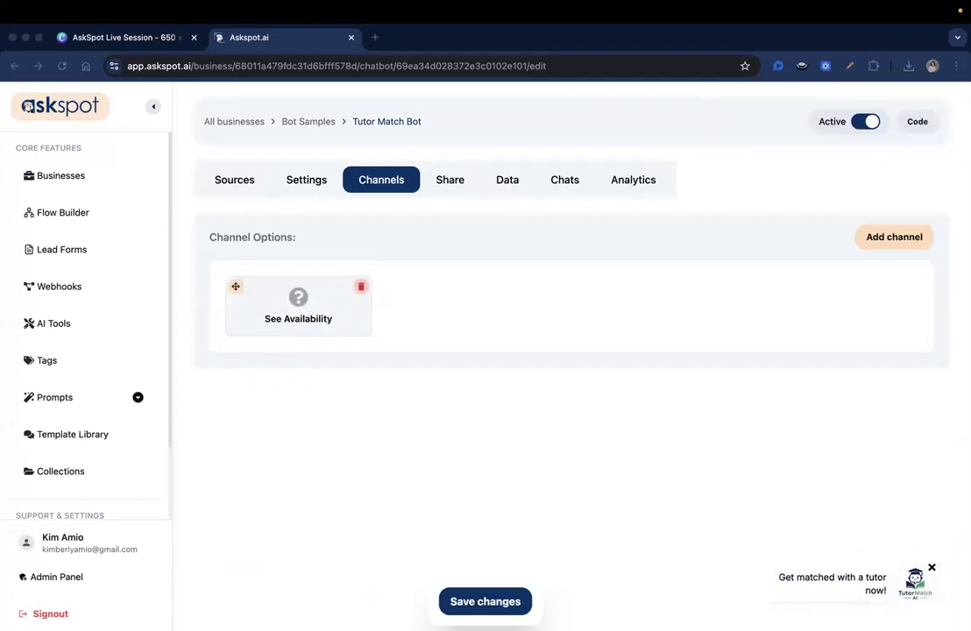
# - Add a second question channel titled "Book A Session", leaving the override response empty
pyautogui.click(864, 244)
pyautogui.click(482, 267)
pyautogui.write('Book A Session')
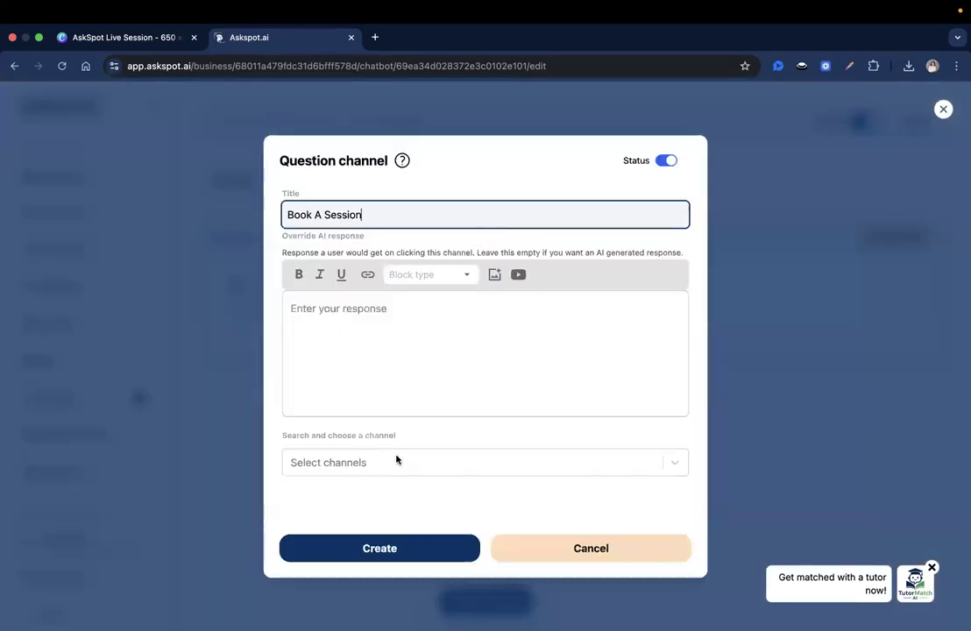
pyautogui.click(401, 546)
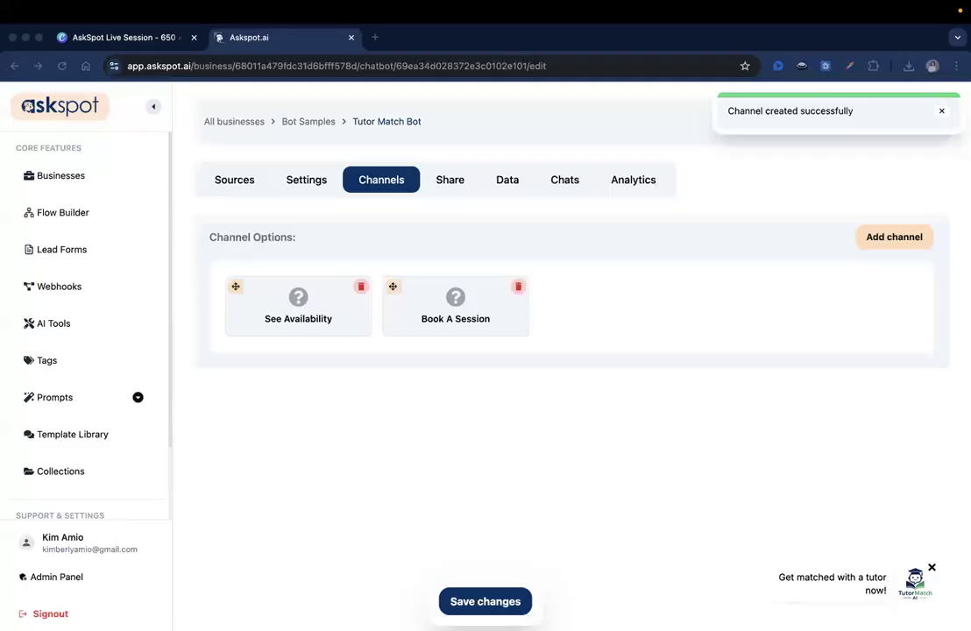
# - Add a question channel titled "Talk to coordinator" without an override response
pyautogui.click(866, 237)
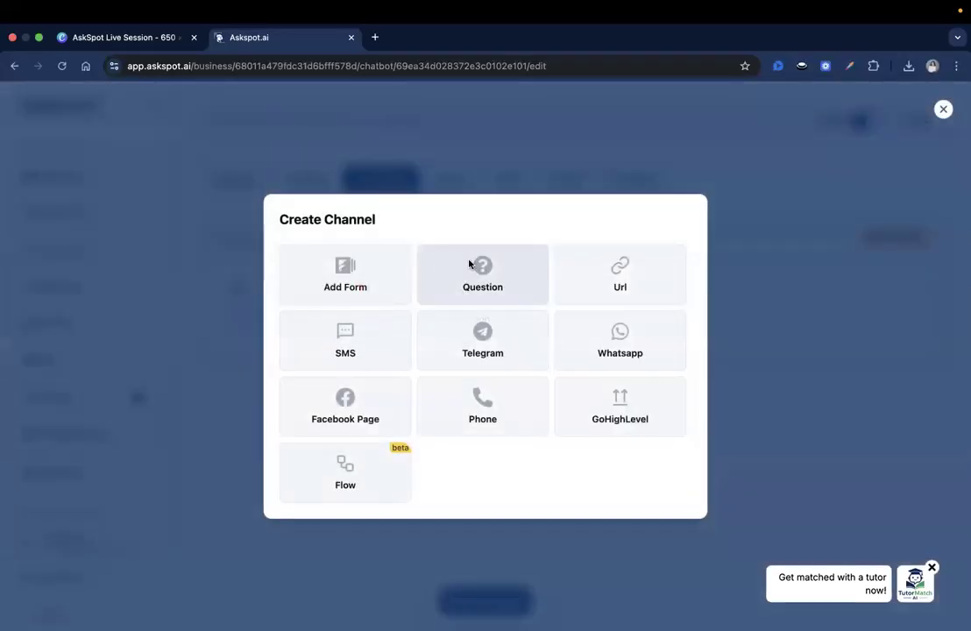
pyautogui.click(469, 263)
pyautogui.click(441, 219)
pyautogui.write('Talk to coordinator')
pyautogui.click(403, 551)
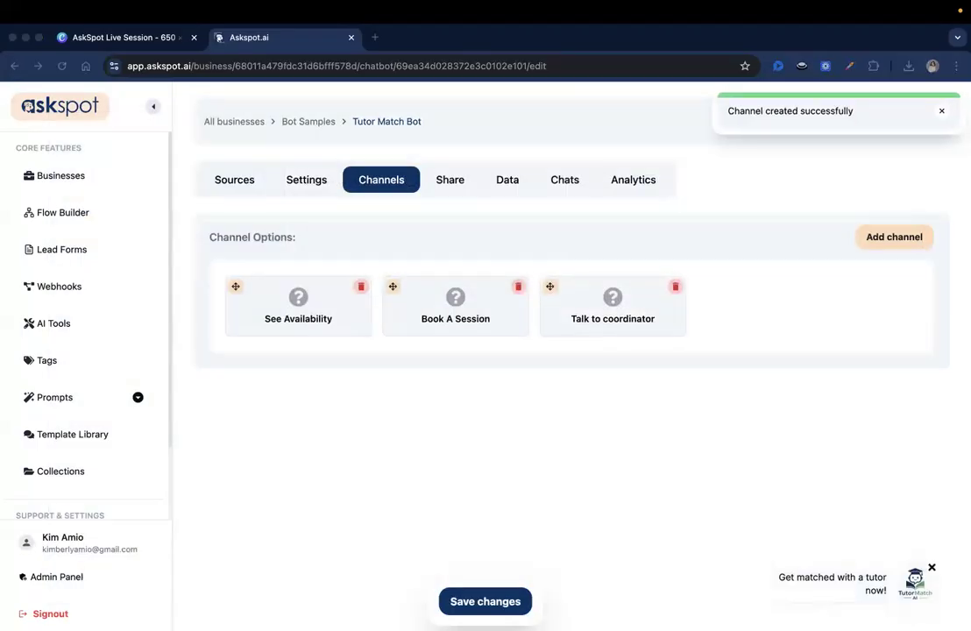
# - Add a question channel titled "Frequently Asked Questions (FAQs)" without an override response
pyautogui.click(898, 241)
pyautogui.click(495, 274)
pyautogui.click(334, 215)
pyautogui.write('Frequently Asked Questions (FAQs)')
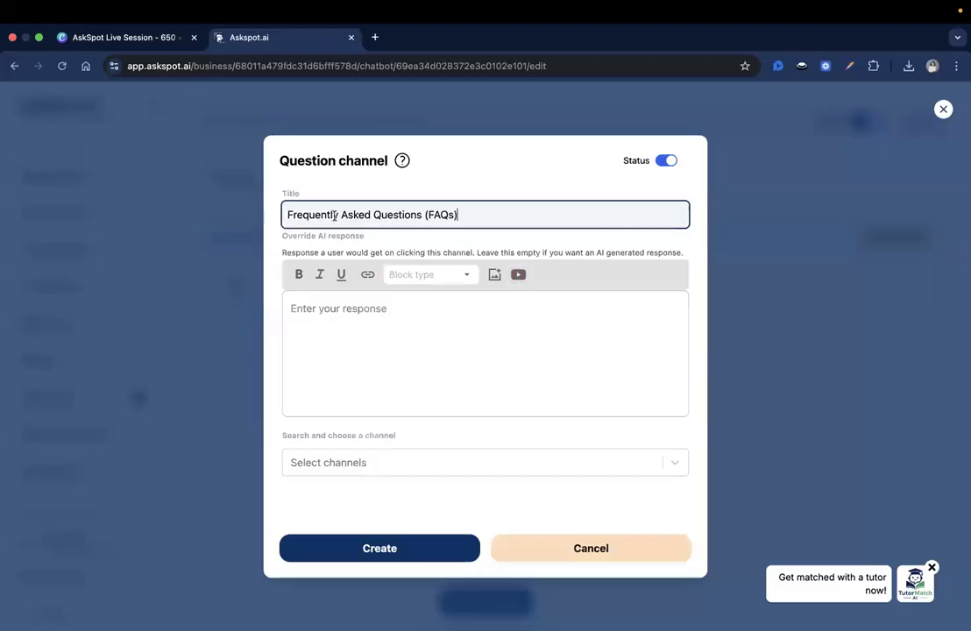
pyautogui.click(412, 545)
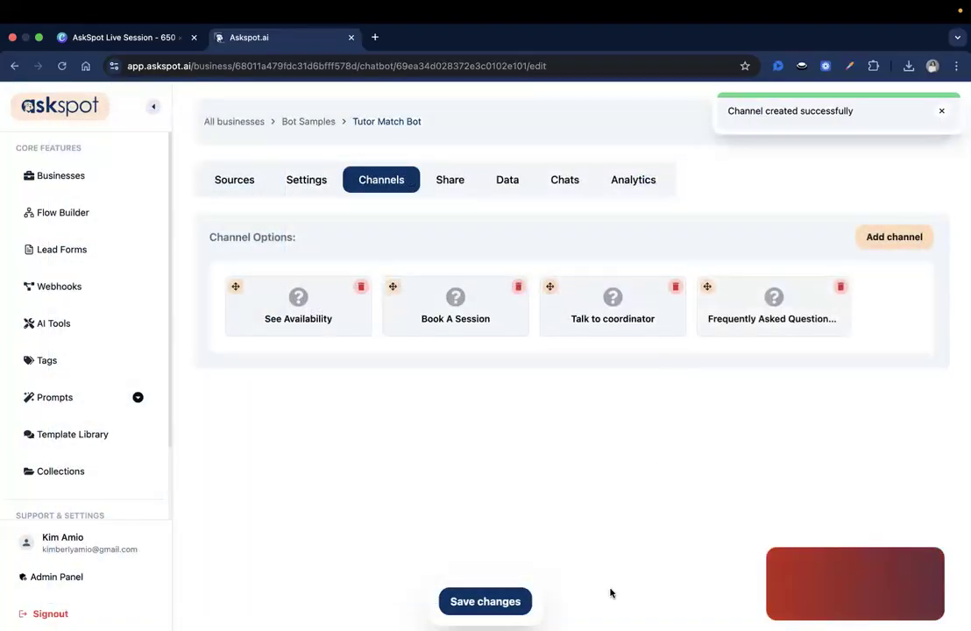
# - Save the channel changes and open the chatbot preview to check its question channels
pyautogui.click(482, 602)
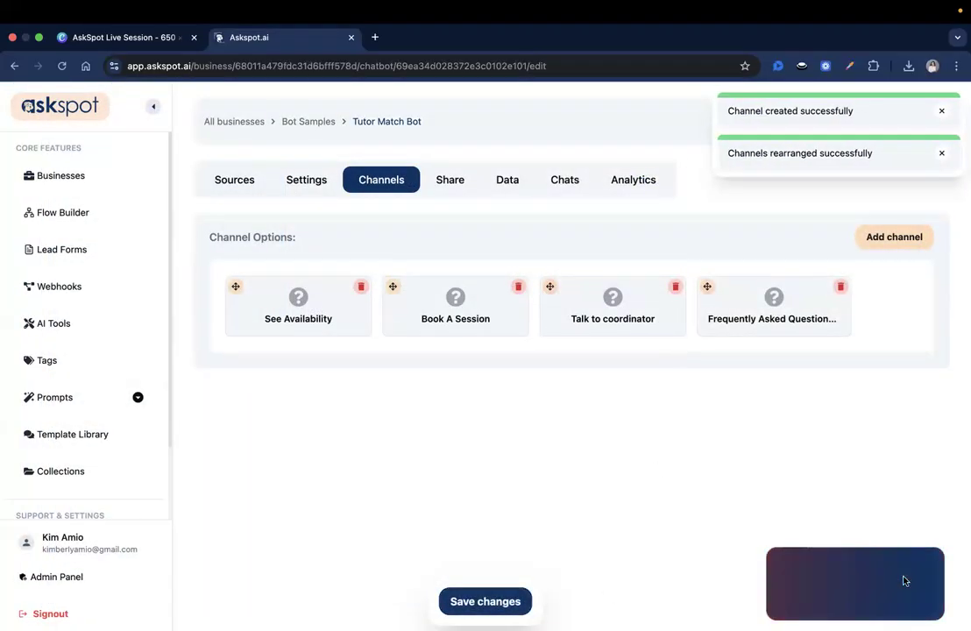
pyautogui.click(905, 581)
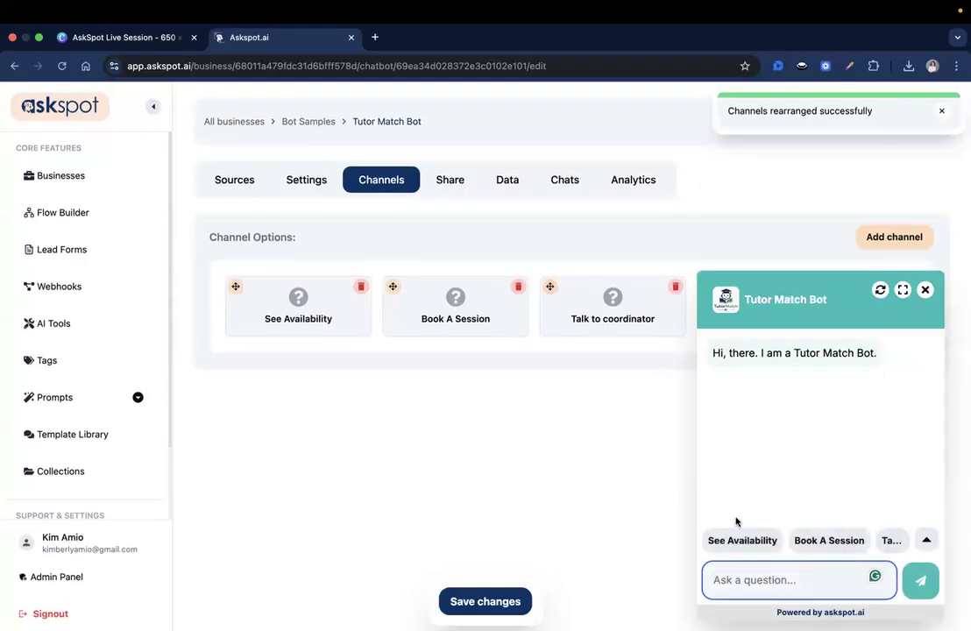
# - In the chatbot's customization settings, set the pop-up appearance to Modern and the chatbot size to XL, and save
pyautogui.click(316, 180)
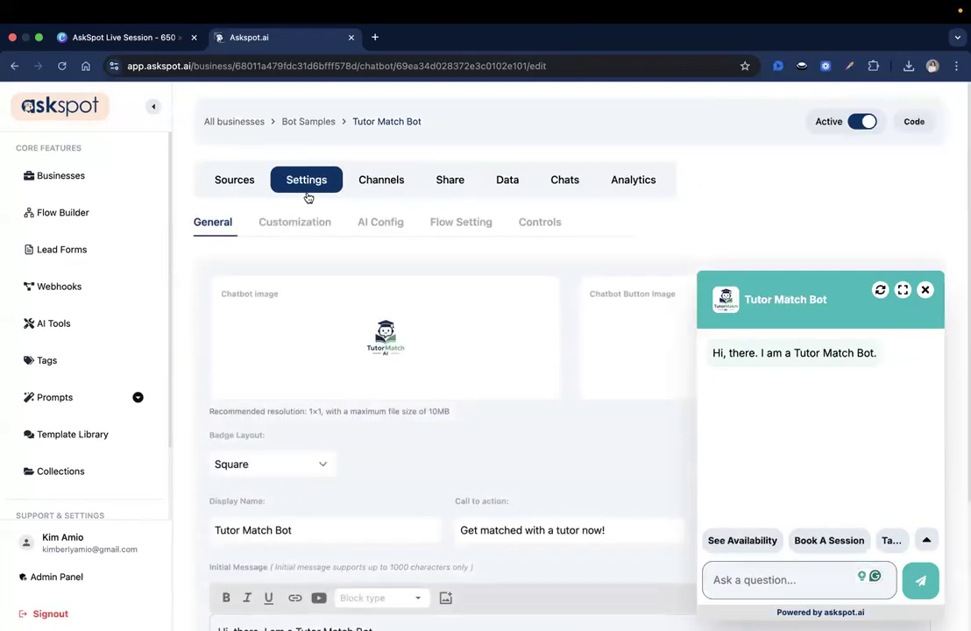
pyautogui.click(295, 221)
pyautogui.scroll(-1, 403, 298)
pyautogui.click(406, 287)
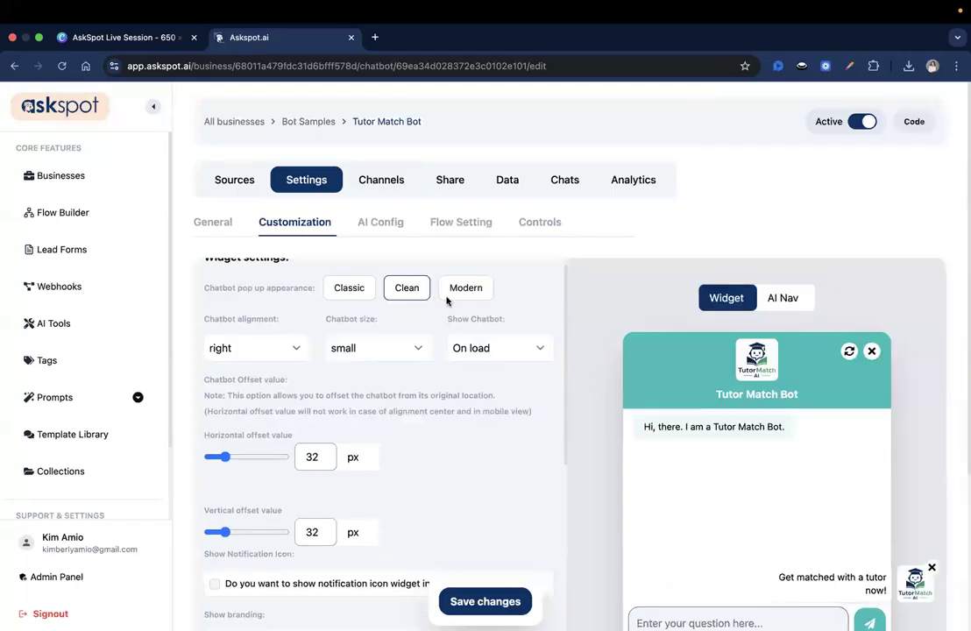
pyautogui.click(466, 287)
pyautogui.scroll(1, 471, 297)
pyautogui.scroll(-1, 444, 412)
pyautogui.scroll(1, 443, 442)
pyautogui.click(373, 367)
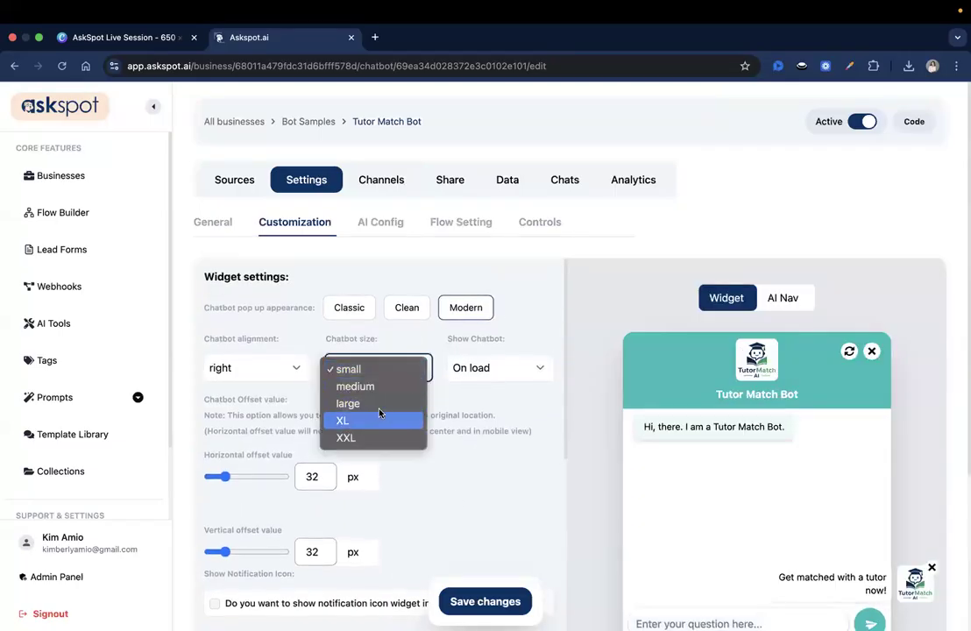
pyautogui.click(377, 422)
pyautogui.click(484, 601)
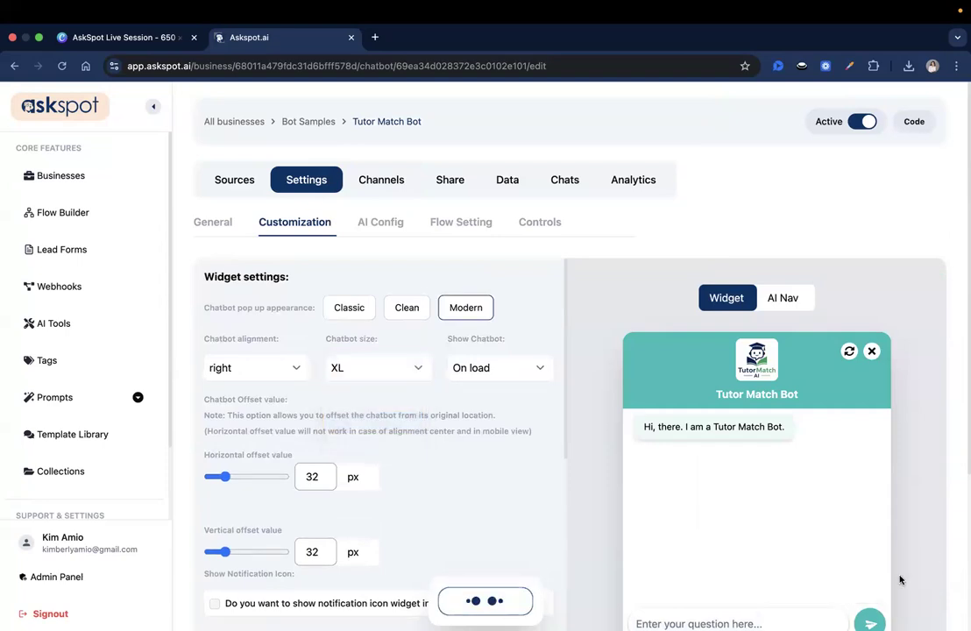
# - Preview the restyled chatbot widget with its full list of channel options, and close it
pyautogui.click(898, 588)
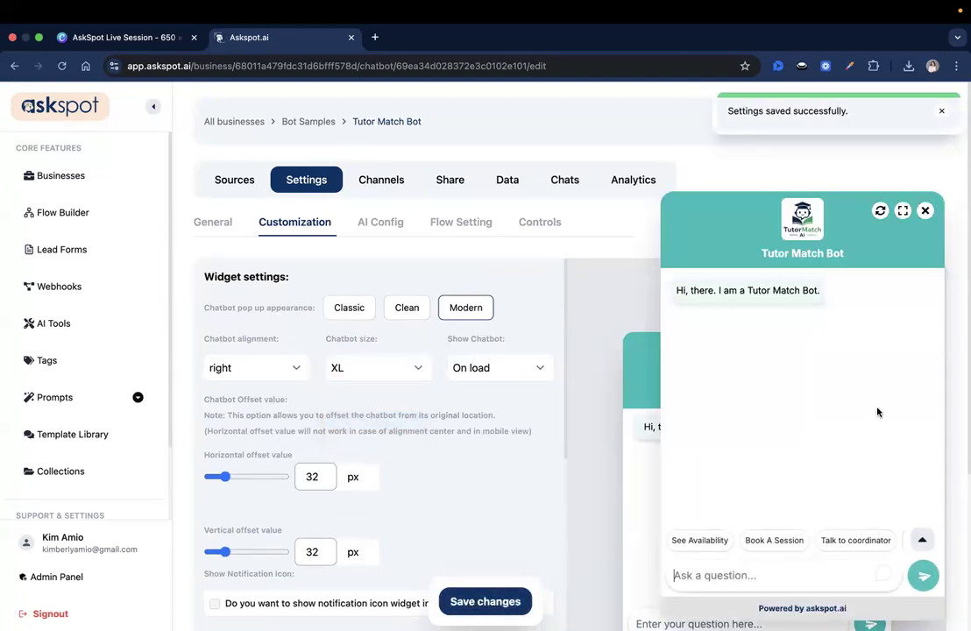
pyautogui.click(922, 542)
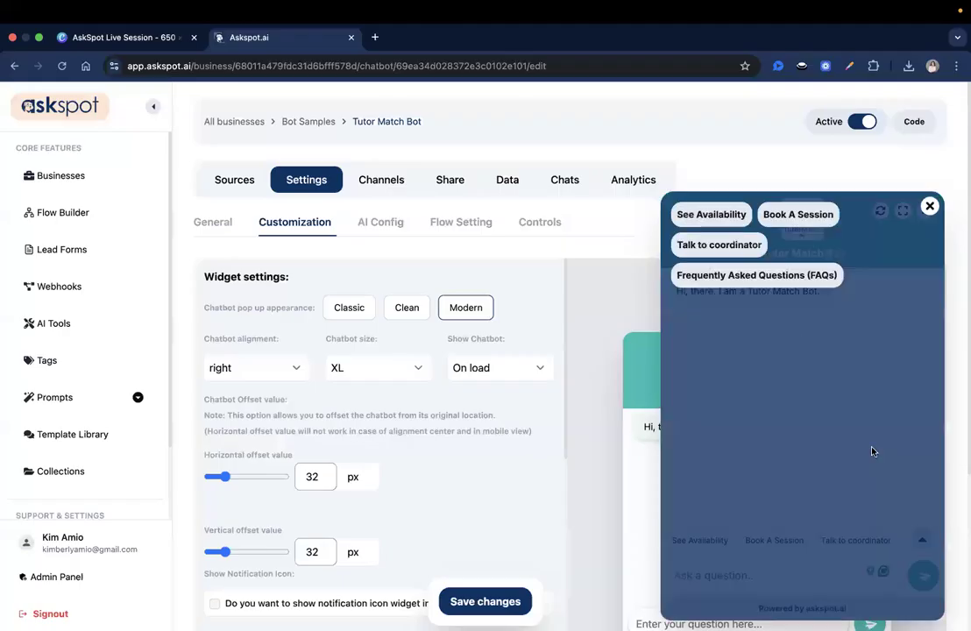
pyautogui.click(705, 456)
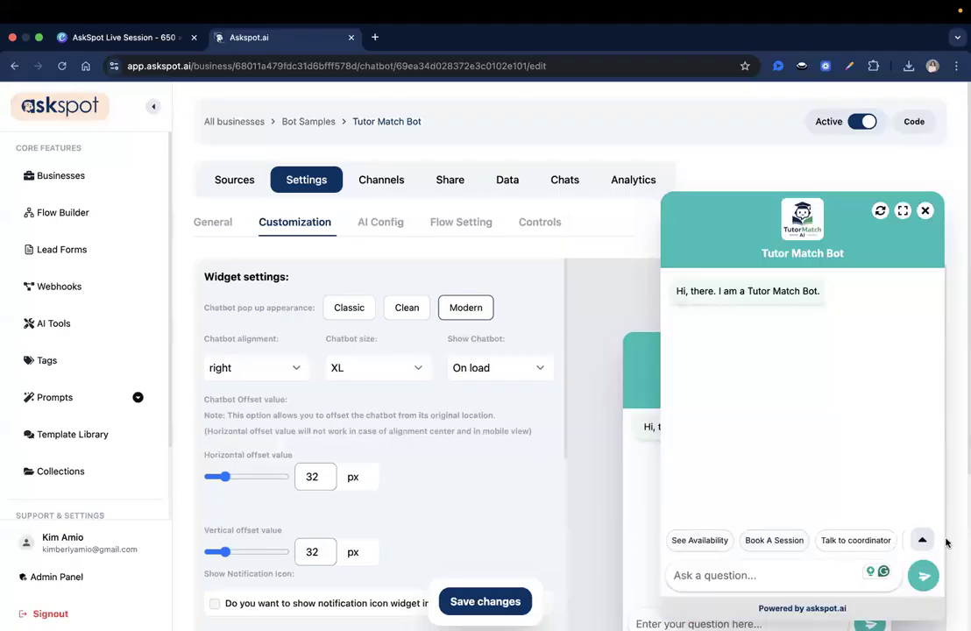
pyautogui.click(926, 211)
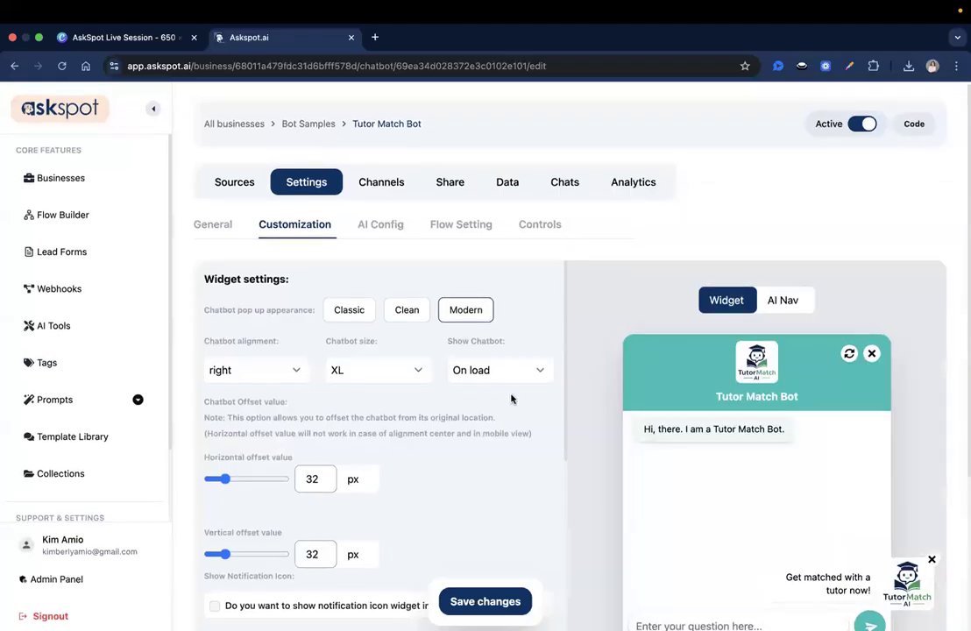
pyautogui.scroll(-1, 512, 399)
pyautogui.scroll(1, 511, 399)
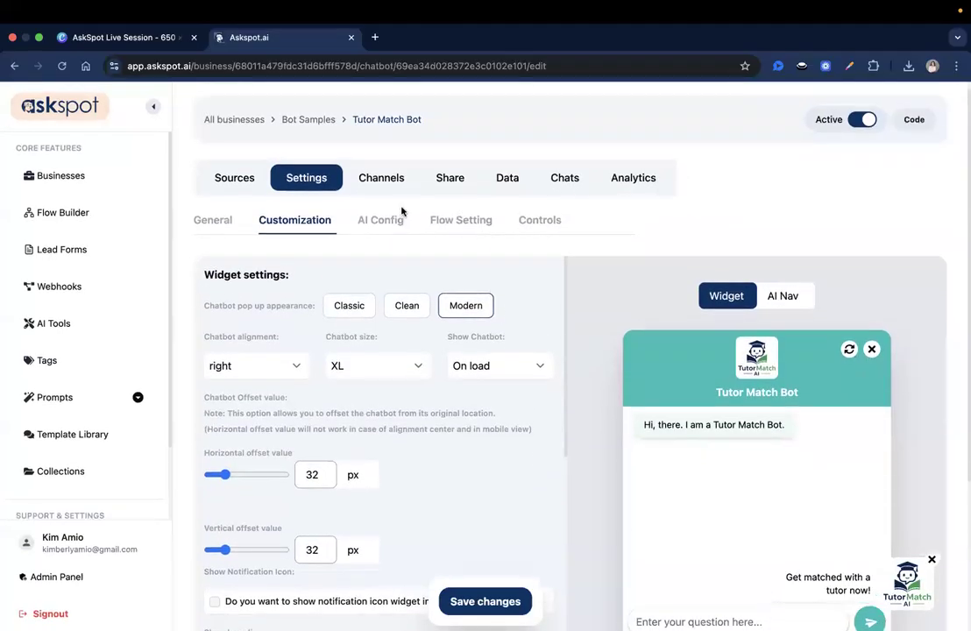
# - Create a new flow named "Tutor Match Bot" without a description
pyautogui.click(108, 213)
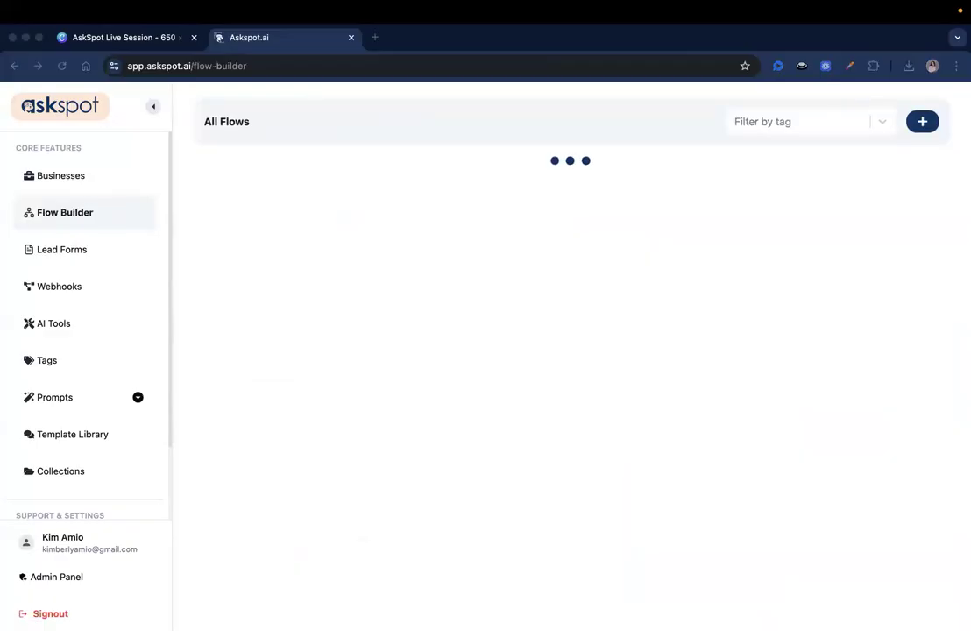
pyautogui.click(921, 122)
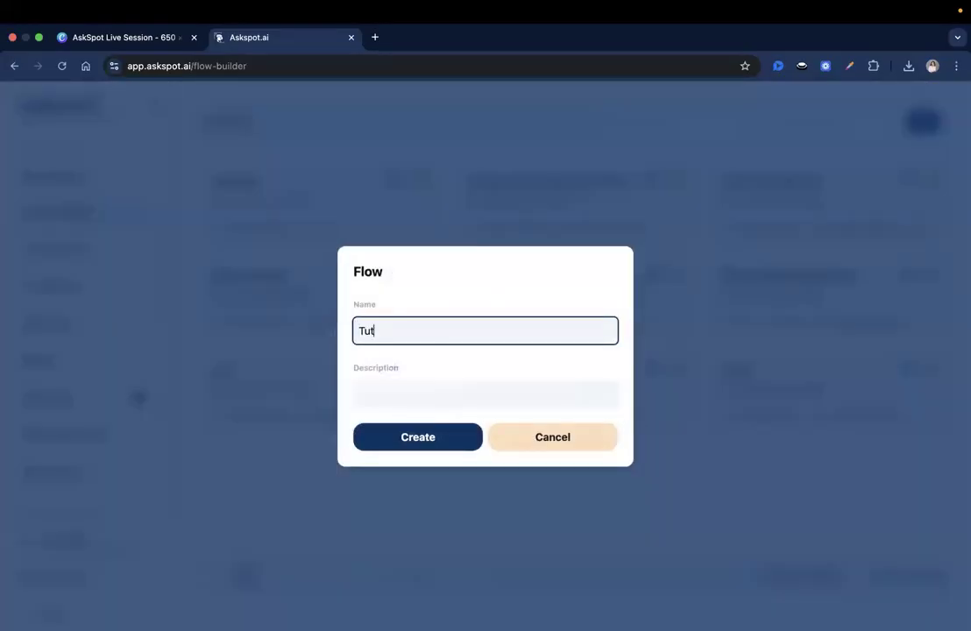
pyautogui.write('Tutor Match Bot')
pyautogui.click(454, 442)
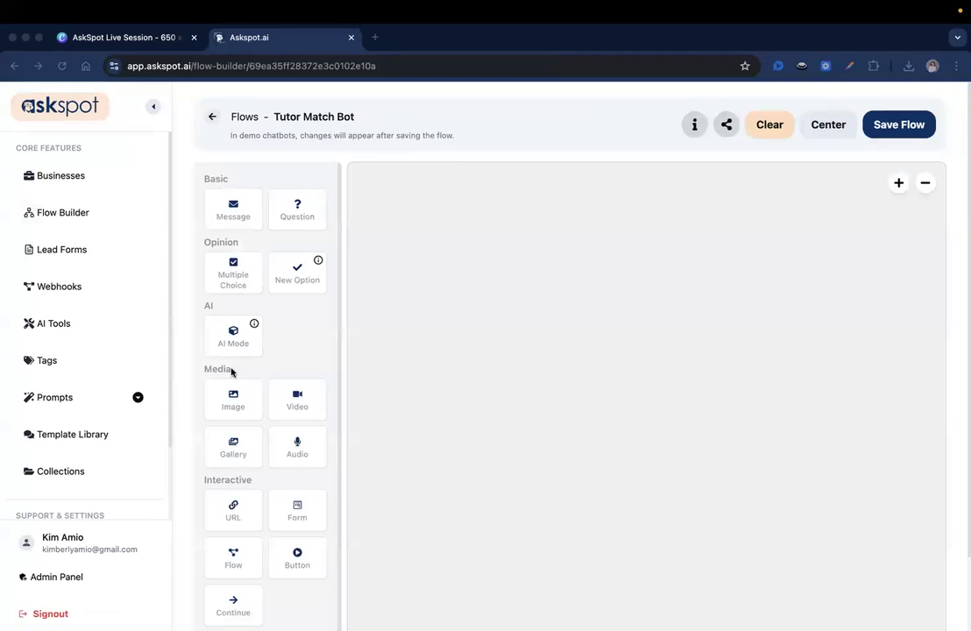
# - Add a Message block to the flow canvas and place it near the upper middle
pyautogui.moveTo(235, 208); pyautogui.dragTo(458, 218)
pyautogui.moveTo(592, 270)
pyautogui.mouseDown()
pyautogui.moveTo(616, 272)
pyautogui.moveTo(587, 278)
pyautogui.mouseUp()
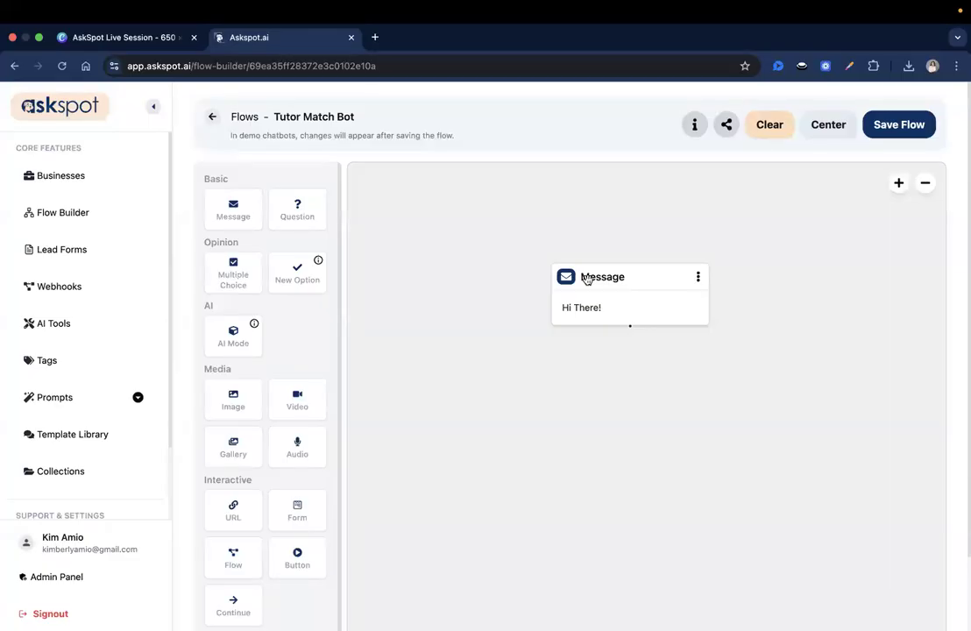
pyautogui.moveTo(587, 278); pyautogui.dragTo(566, 279)
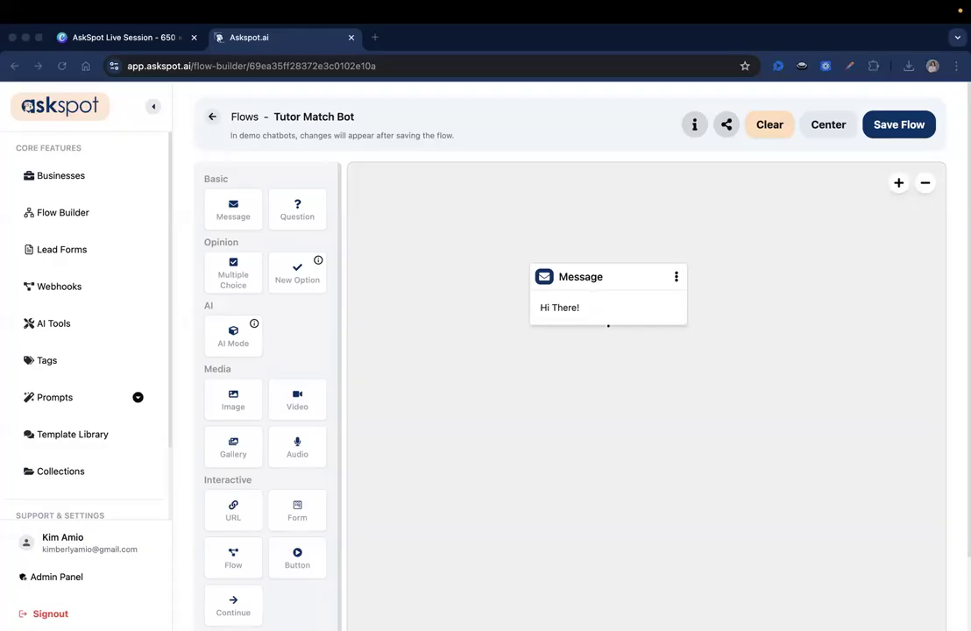
# - Set the Message block's text to "Heya, I am TutorMatch AI! Let’s find the perfect tutor for you. I’ll ask a few quick questions." and save it
pyautogui.click(604, 295)
pyautogui.click(604, 293)
pyautogui.click(745, 193)
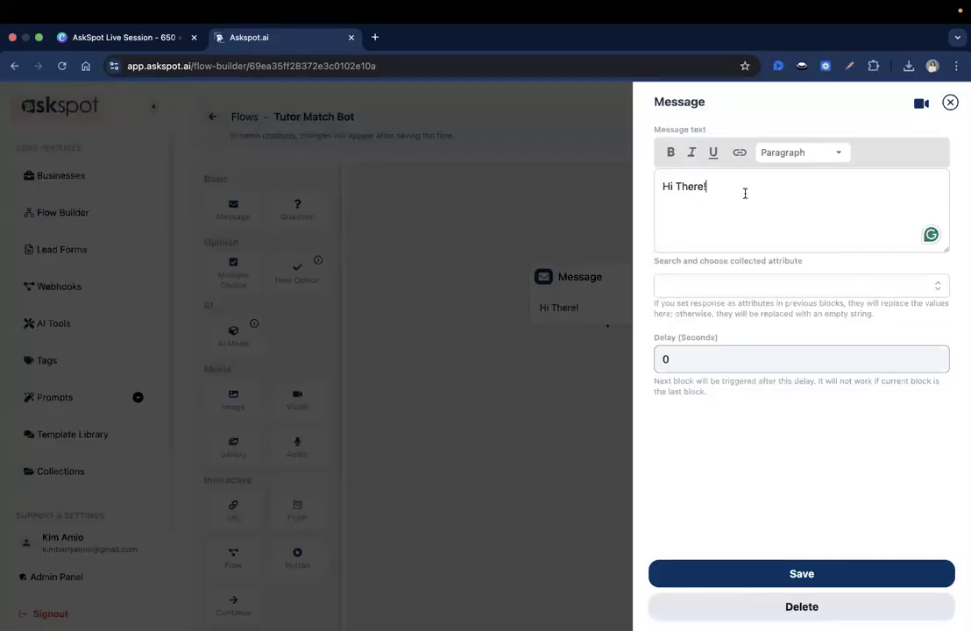
pyautogui.press('super+a')
pyautogui.write('Heya, I am TutorMatch AI!  Let’s find the perfect tutor for you. I’ll ask a few quick questions.')
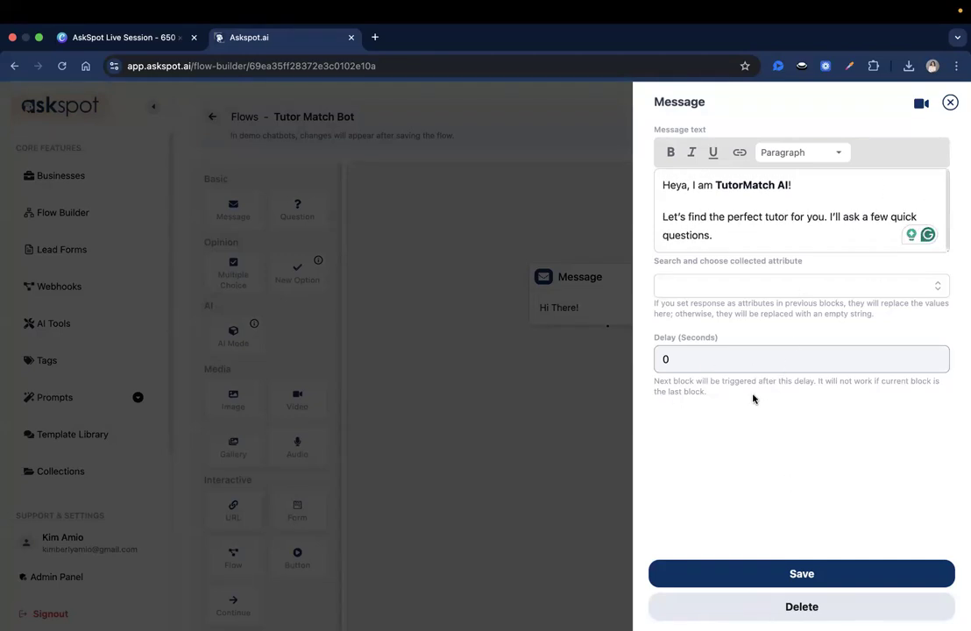
pyautogui.click(695, 357)
pyautogui.doubleClick(673, 357)
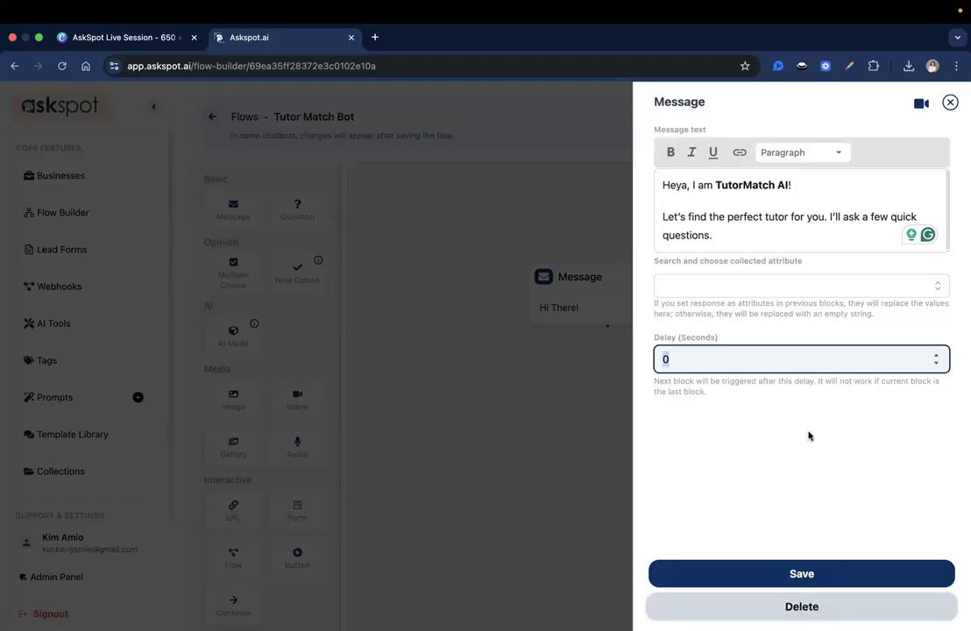
pyautogui.click(803, 578)
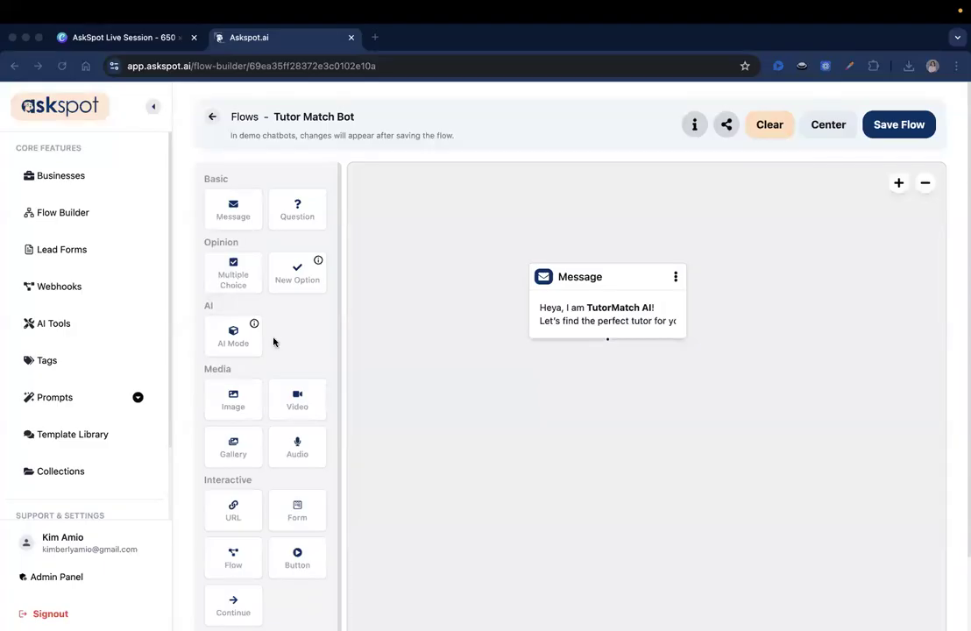
# - Add a Question block below the greeting message and connect the message to it
pyautogui.click(300, 210)
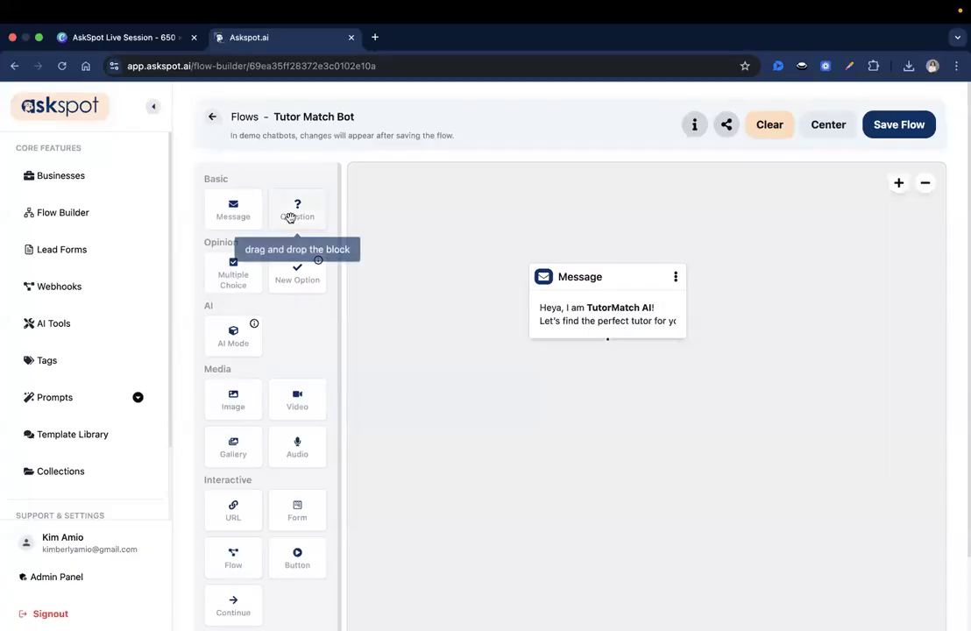
pyautogui.moveTo(307, 216); pyautogui.dragTo(639, 453)
pyautogui.moveTo(628, 565); pyautogui.dragTo(587, 539)
pyautogui.scroll(-3, 596, 444)
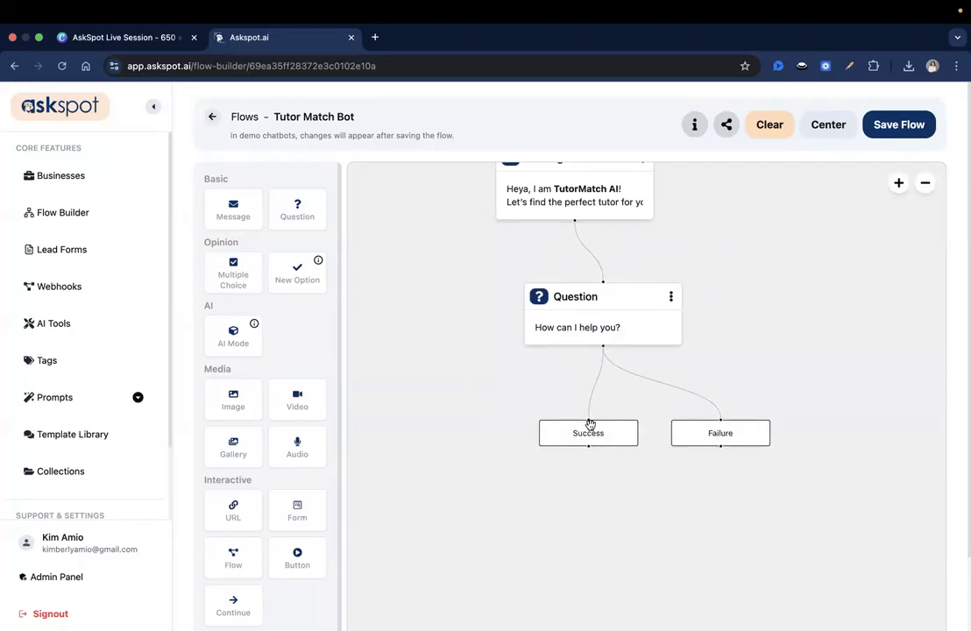
# - Delete the Success and Failure blocks attached to the Question block
pyautogui.moveTo(587, 425); pyautogui.dragTo(513, 425)
pyautogui.moveTo(685, 427); pyautogui.dragTo(658, 427)
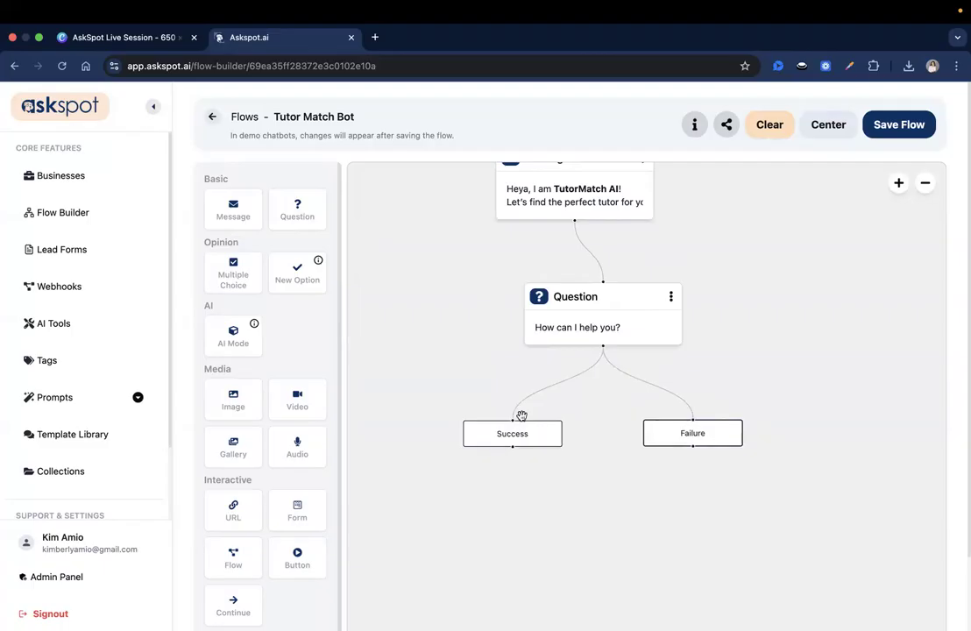
pyautogui.click(710, 436)
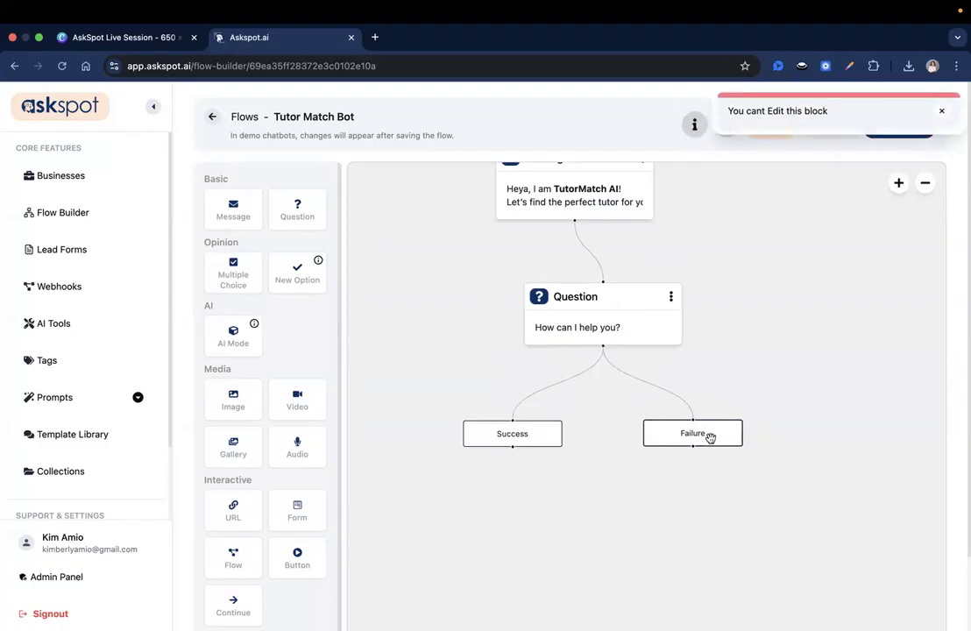
pyautogui.press('BackSpace')
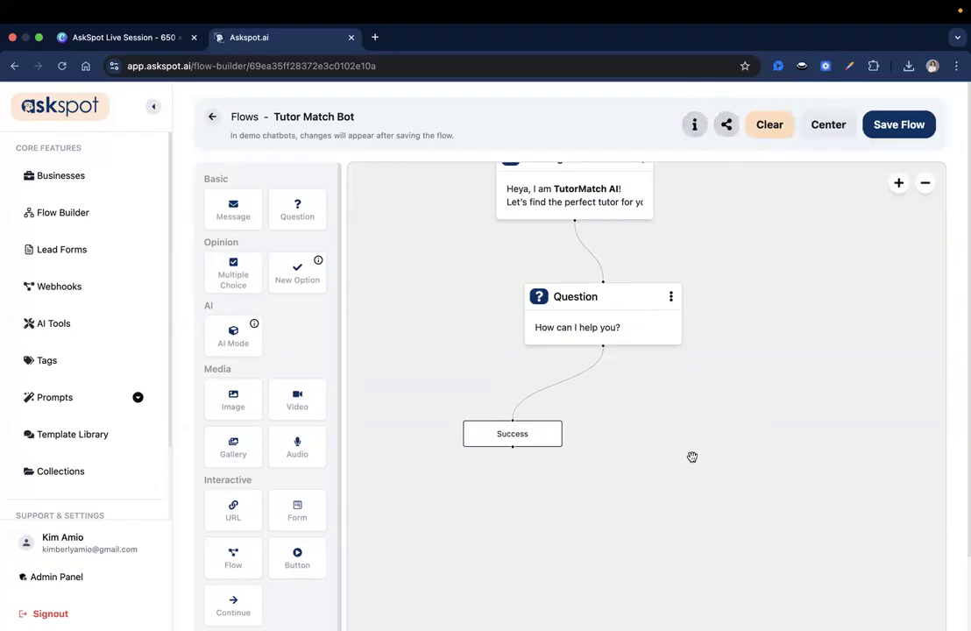
pyautogui.click(505, 441)
pyautogui.press('BackSpace')
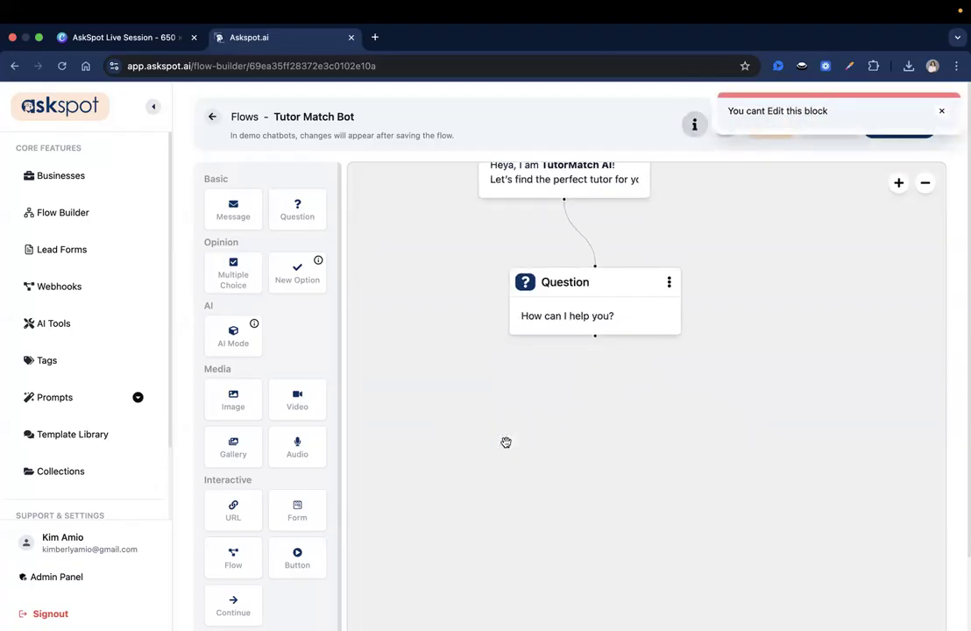
# - Set the Question block's text to "What subject tutor will you be needing?"
pyautogui.click(584, 345)
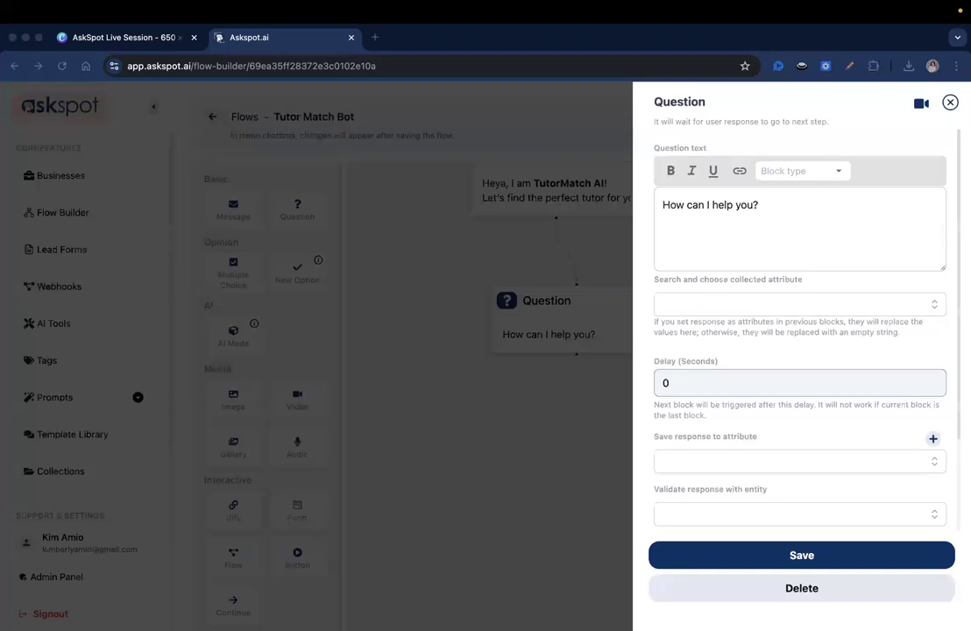
pyautogui.tripleClick(707, 205)
pyautogui.write('What subject tutor will you be needing?')
pyautogui.scroll(-1, 789, 268)
pyautogui.scroll(1, 799, 274)
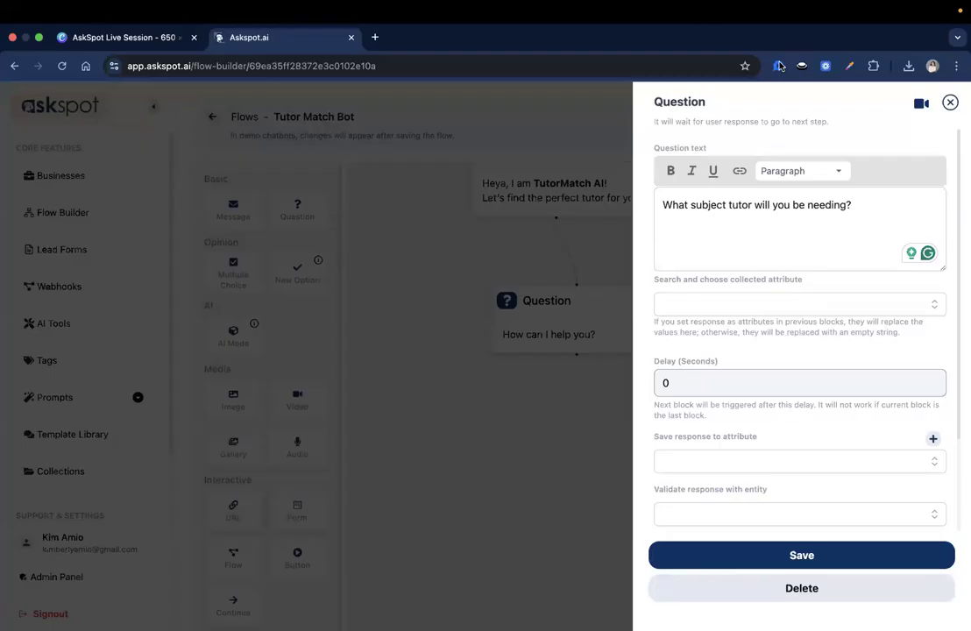
# - Create a custom attribute labelled "Subject" with no specific validation for saving the question's response
pyautogui.scroll(-3, 710, 420)
pyautogui.click(703, 375)
pyautogui.write('Sub')
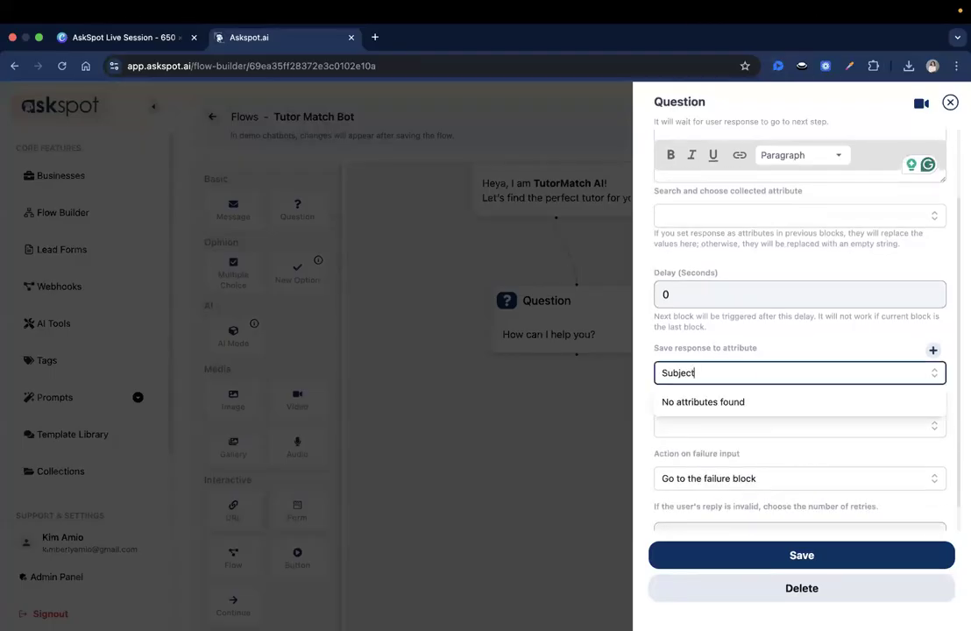
pyautogui.write('ject')
pyautogui.click(933, 350)
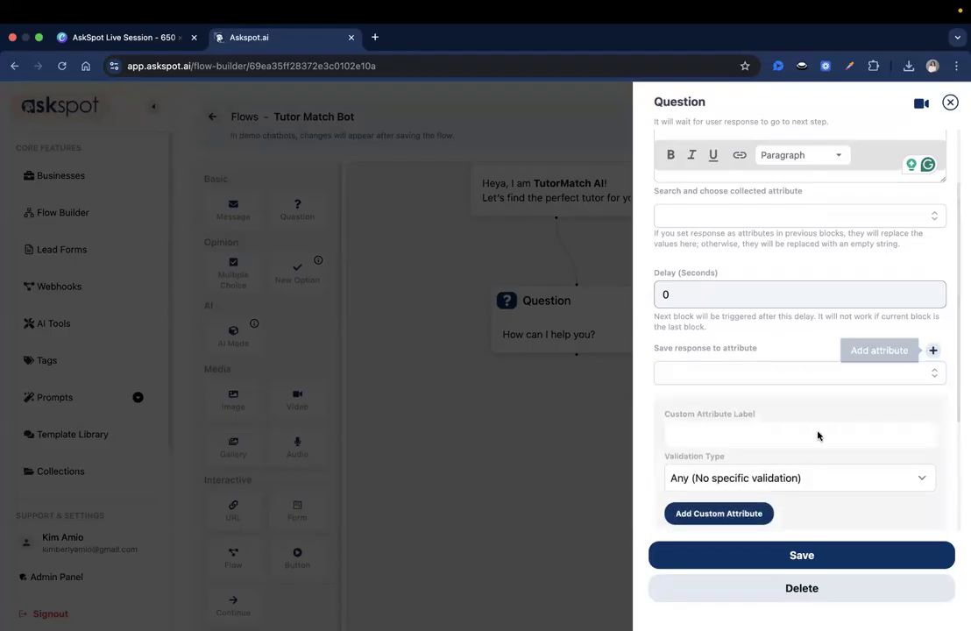
pyautogui.scroll(-1, 789, 403)
pyautogui.click(764, 383)
pyautogui.write('Subject')
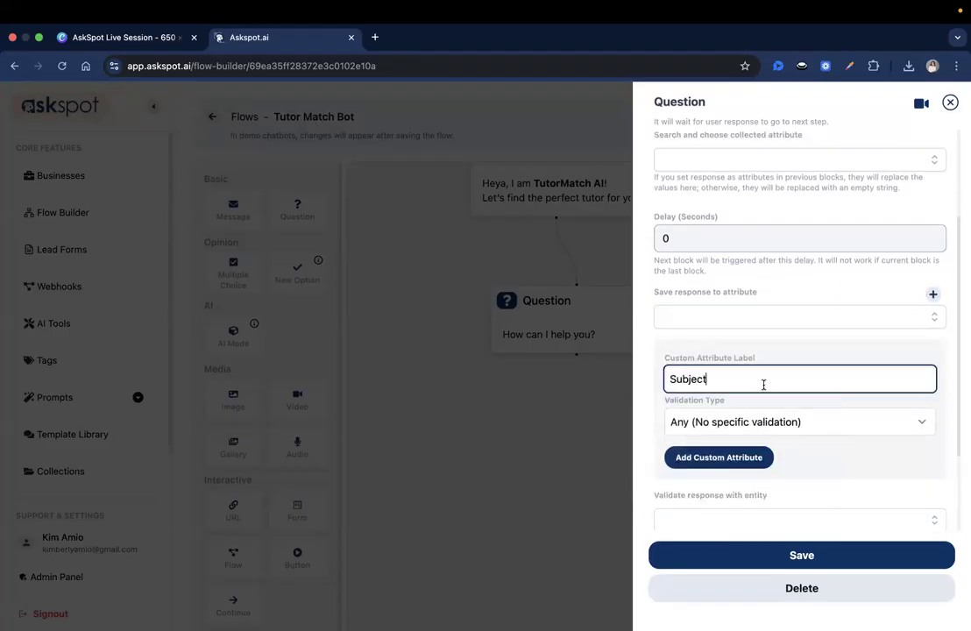
pyautogui.scroll(-1, 769, 440)
pyautogui.click(742, 423)
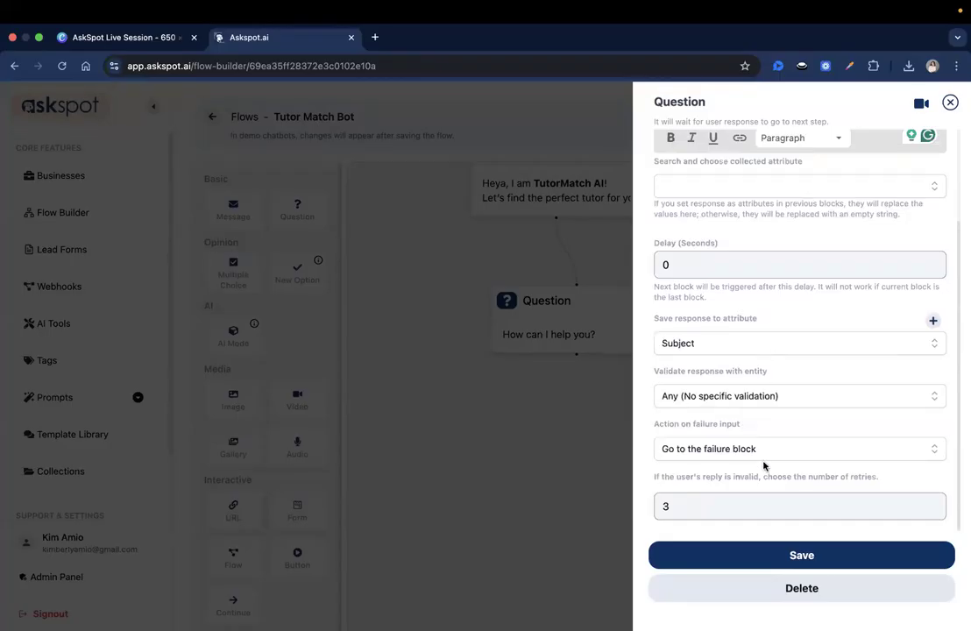
# - Review the question's settings, then save the Question block and the flow
pyautogui.scroll(3, 763, 465)
pyautogui.scroll(-3, 763, 459)
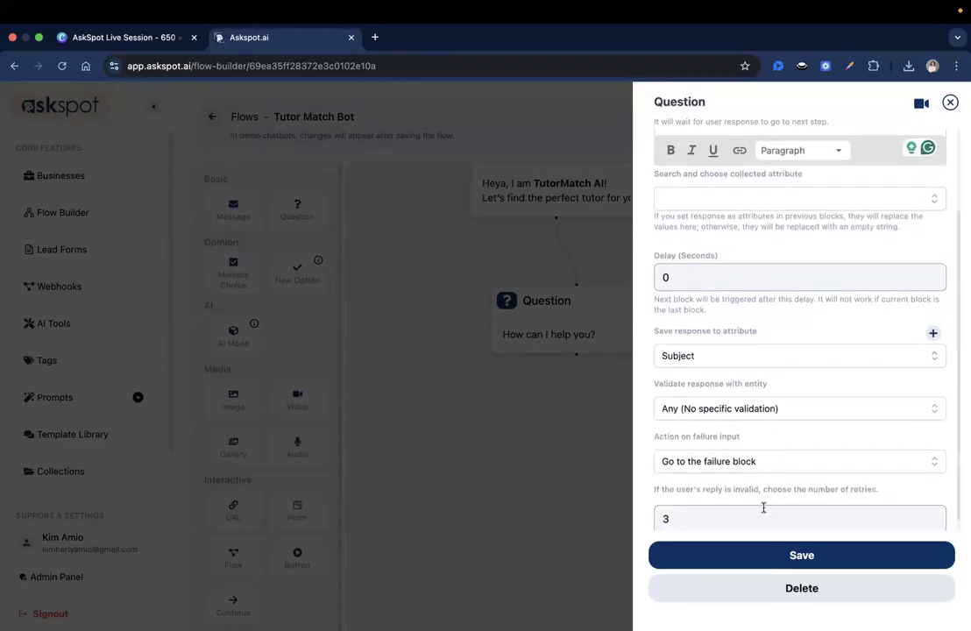
pyautogui.click(763, 560)
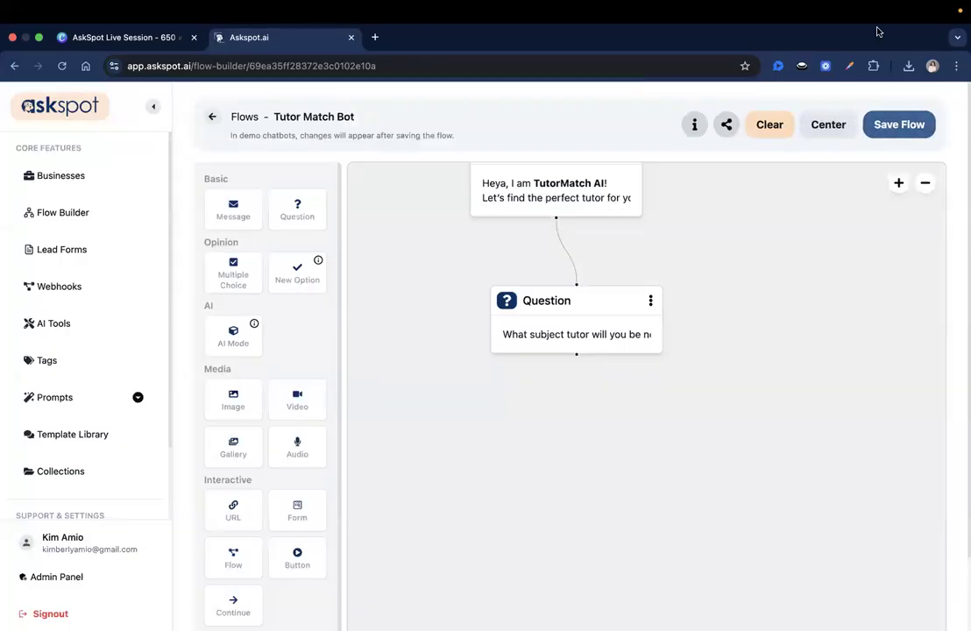
pyautogui.click(899, 124)
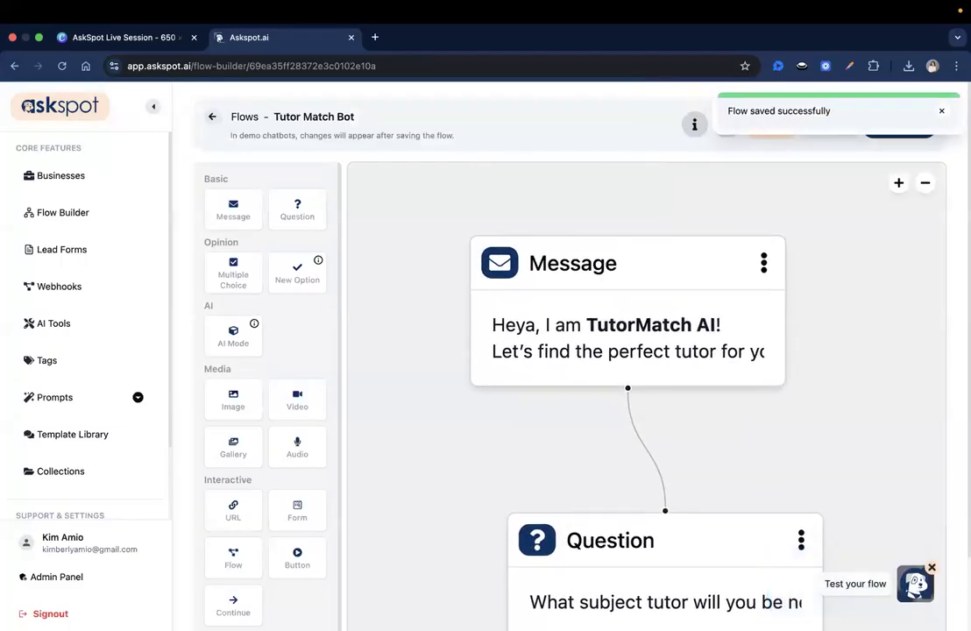
# - Add a Question block below the subject question and delete its attached Success and Failure blocks
pyautogui.press('super+Tab')
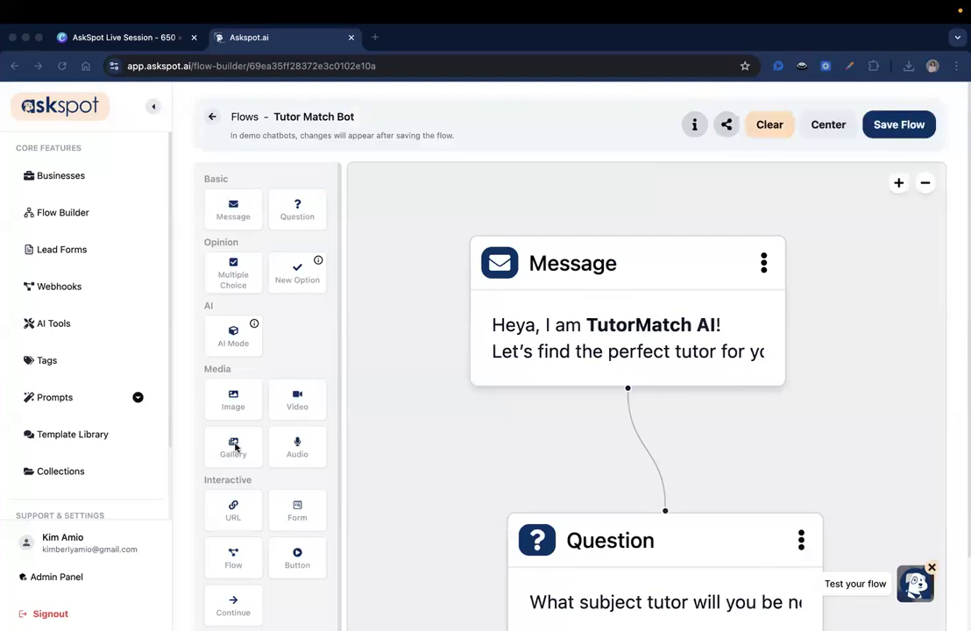
pyautogui.click(377, 467)
pyautogui.scroll(-5, 447, 245)
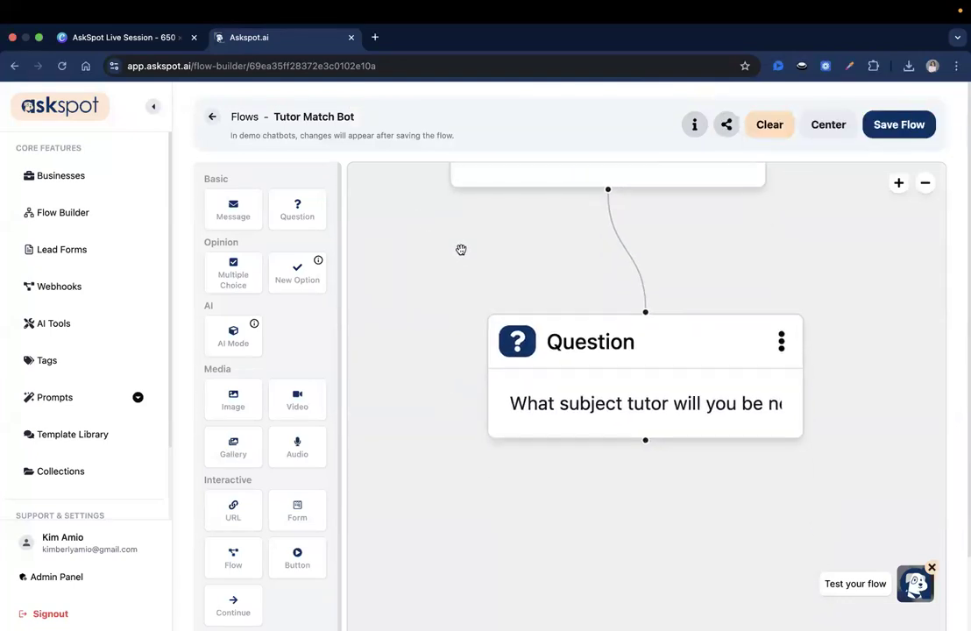
pyautogui.scroll(-3, 466, 303)
pyautogui.moveTo(467, 304); pyautogui.dragTo(506, 241)
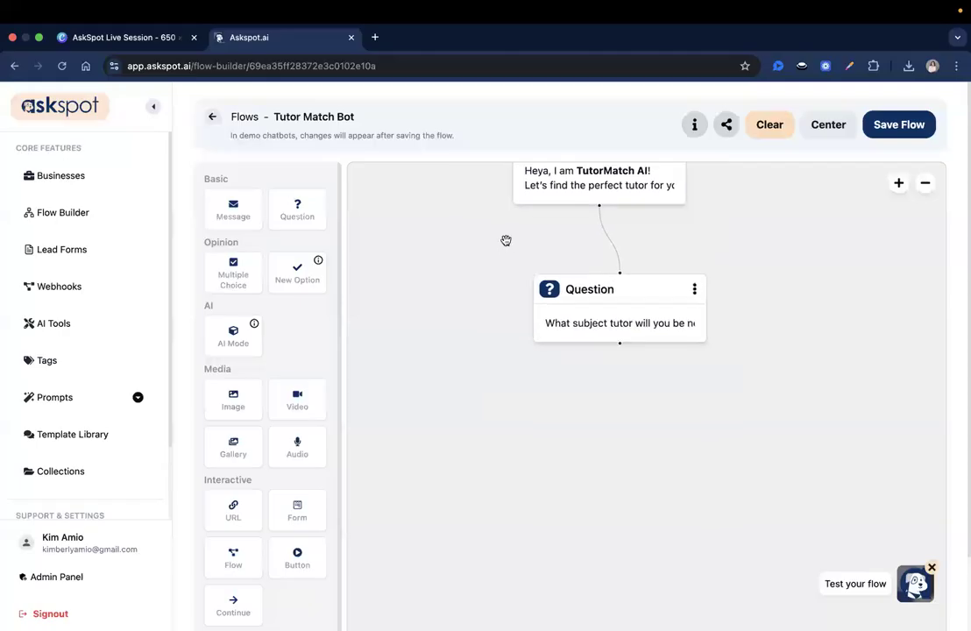
pyautogui.scroll(1, 467, 207)
pyautogui.scroll(-3, 466, 220)
pyautogui.moveTo(466, 220); pyautogui.dragTo(518, 310)
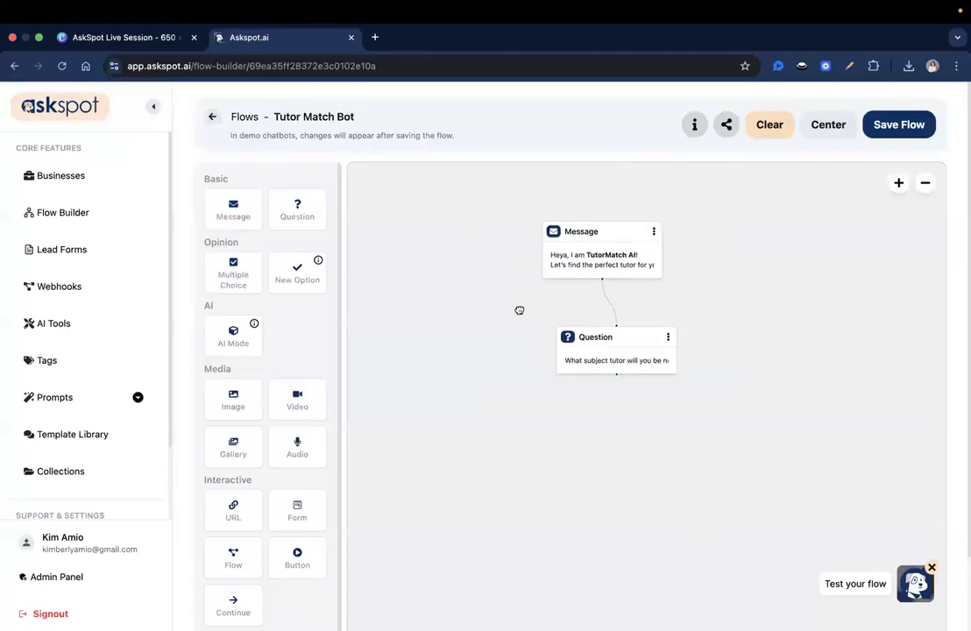
pyautogui.moveTo(300, 222); pyautogui.dragTo(643, 449)
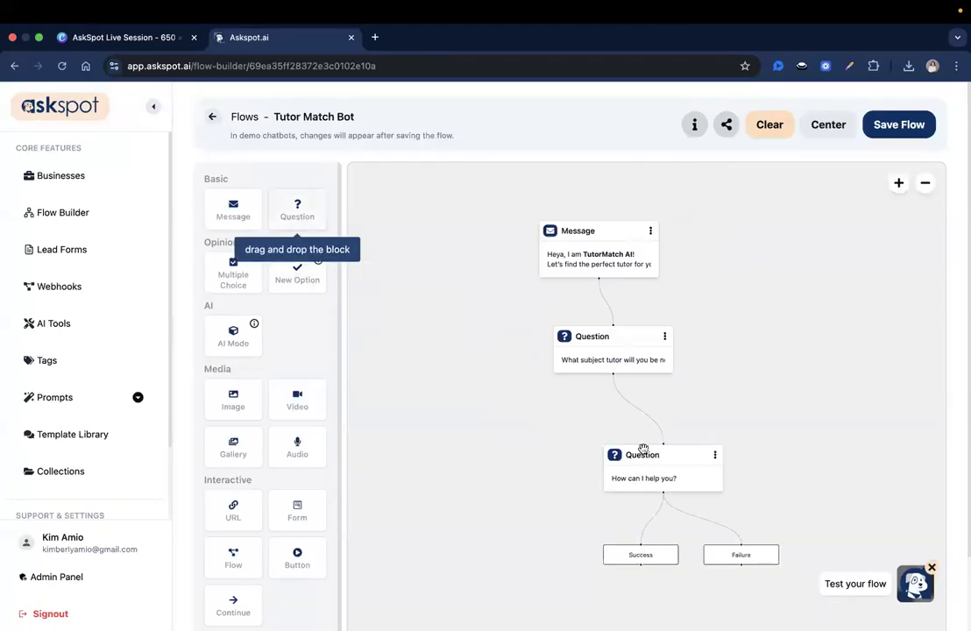
pyautogui.moveTo(631, 555); pyautogui.dragTo(578, 555)
pyautogui.press('BackSpace')
pyautogui.click(741, 558)
pyautogui.press('BackSpace')
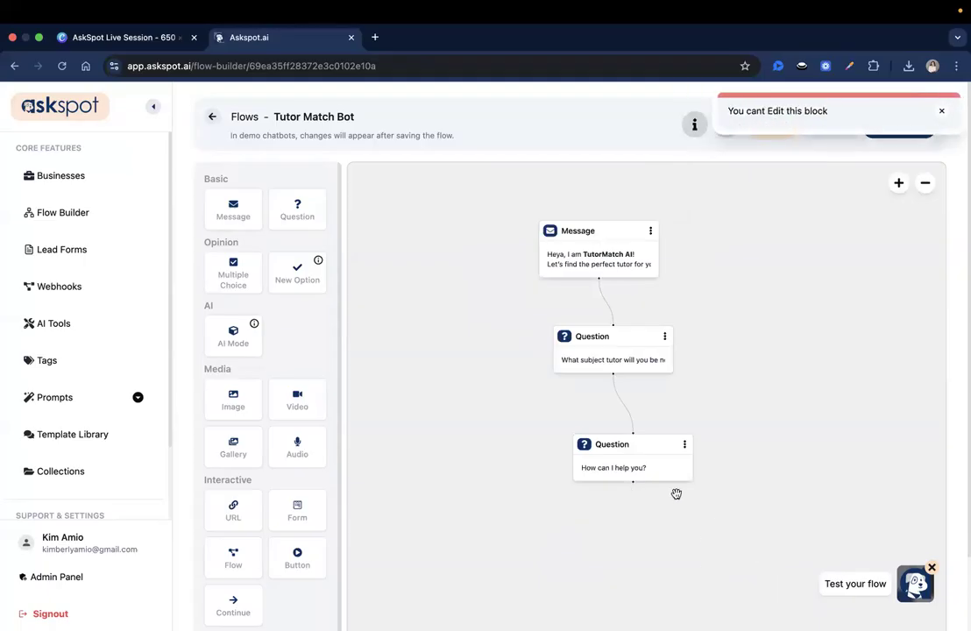
# - Align the new Question block under the subject question and set its text to "What grade level?"
pyautogui.moveTo(656, 468); pyautogui.dragTo(629, 465)
pyautogui.click(630, 465)
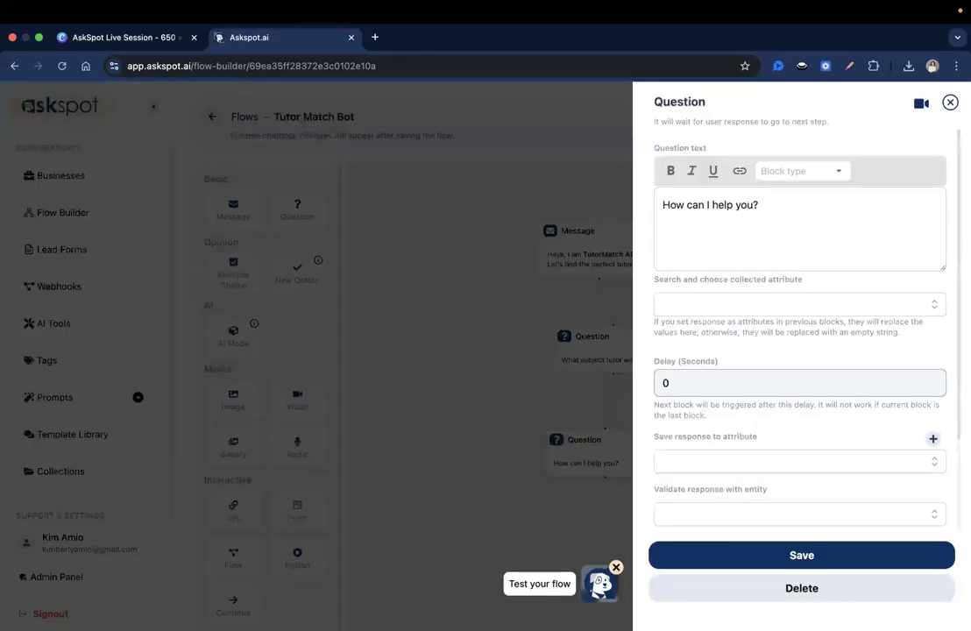
pyautogui.press('super+Tab')
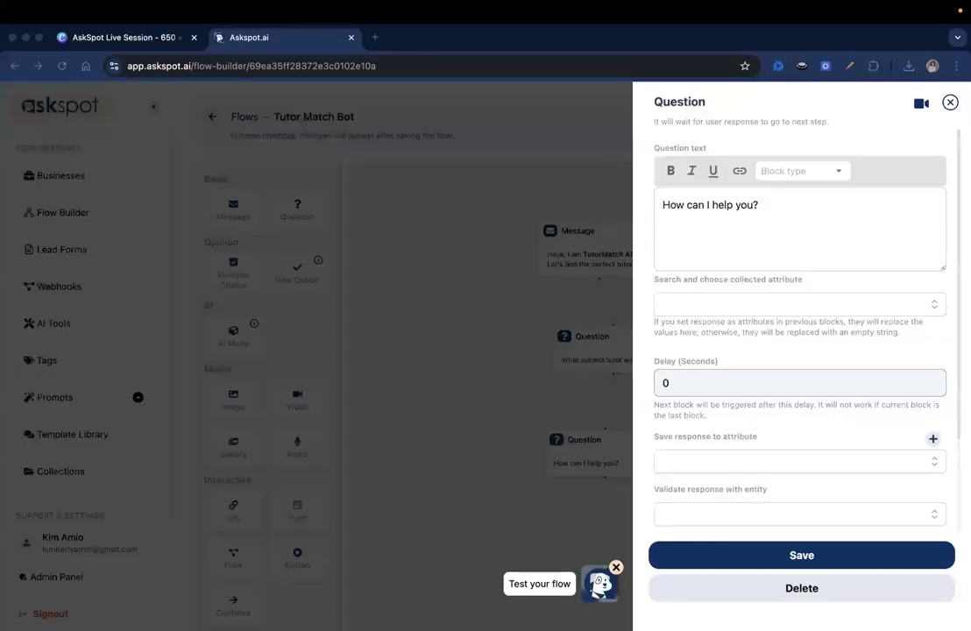
pyautogui.tripleClick(750, 220)
pyautogui.write('What grade level?')
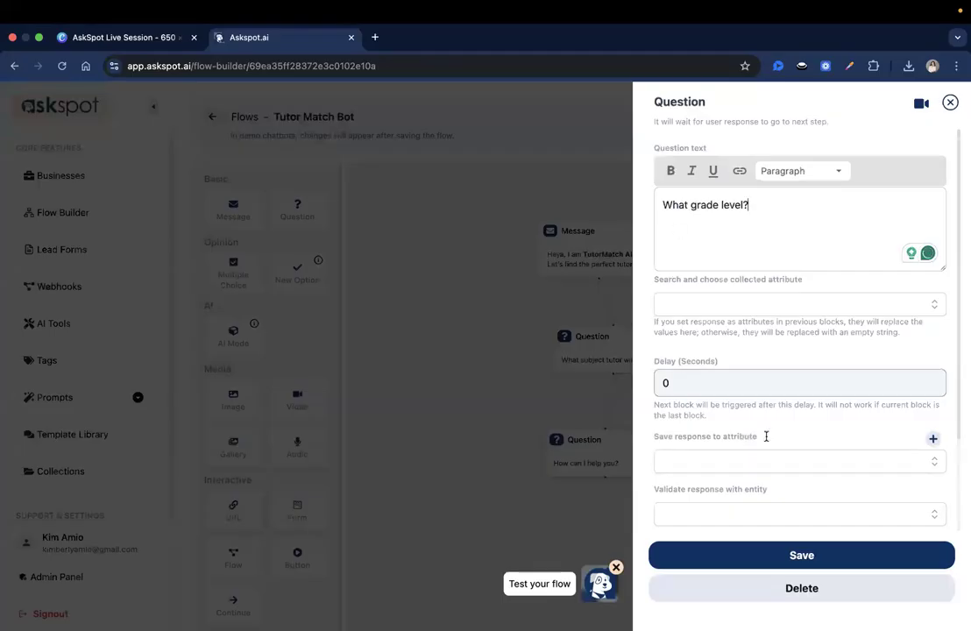
# - Create a custom attribute labelled "grade_level" with no specific validation for saving the response, and save the Question block
pyautogui.scroll(-1, 948, 380)
pyautogui.click(932, 395)
pyautogui.click(758, 481)
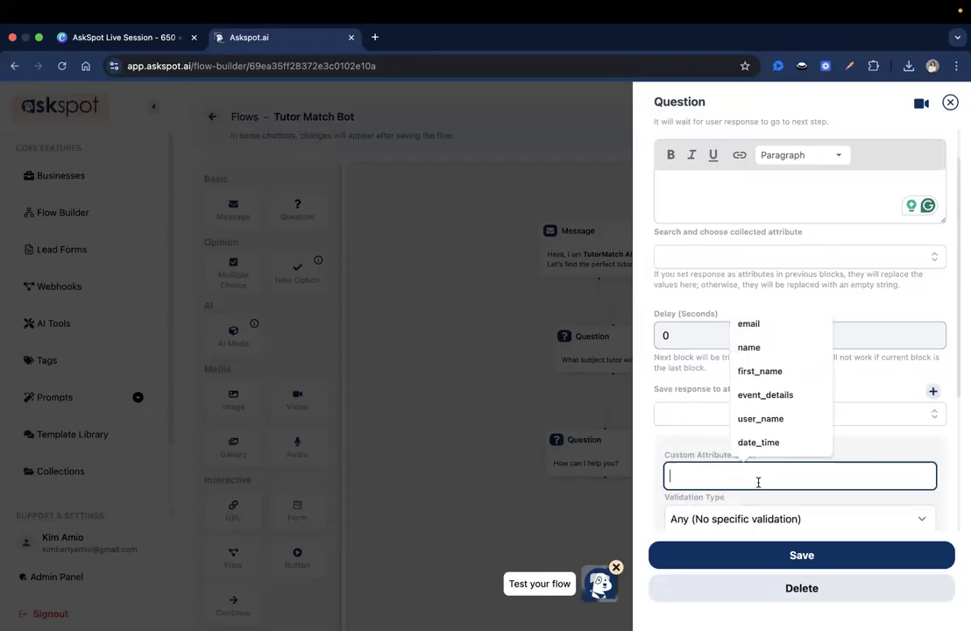
pyautogui.write('grade_')
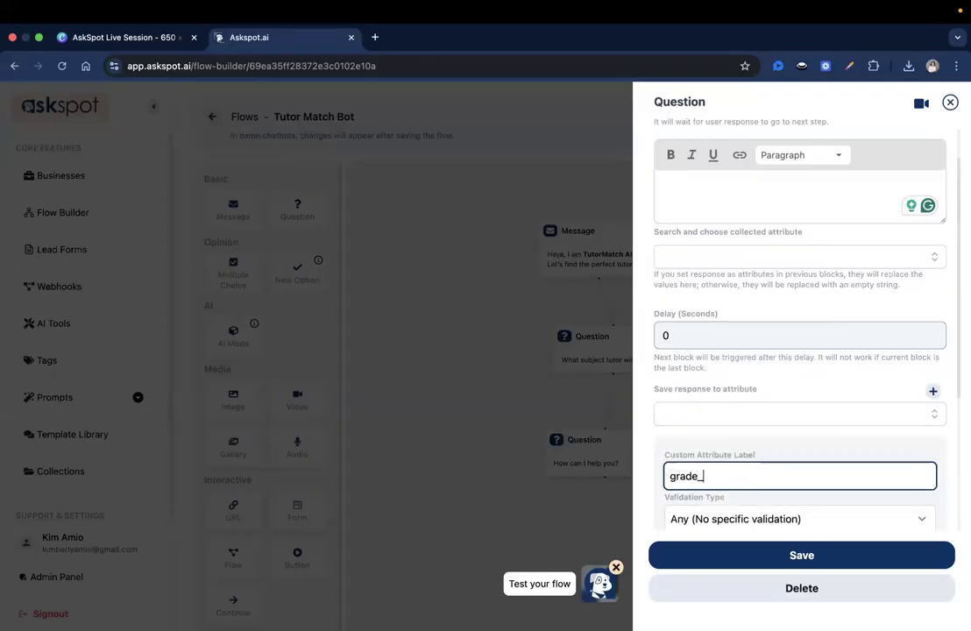
pyautogui.scroll(-2, 808, 493)
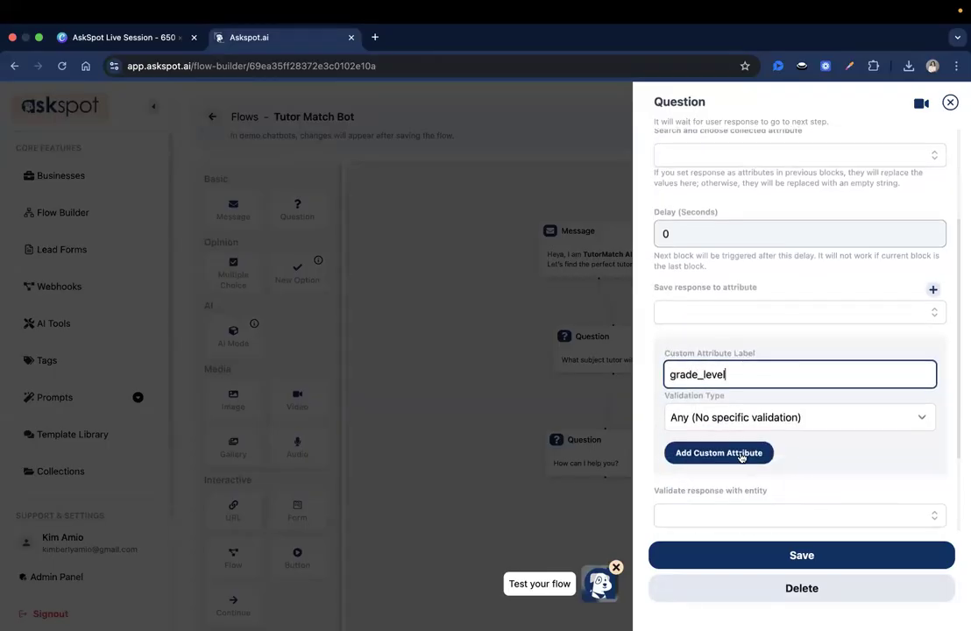
pyautogui.click(739, 452)
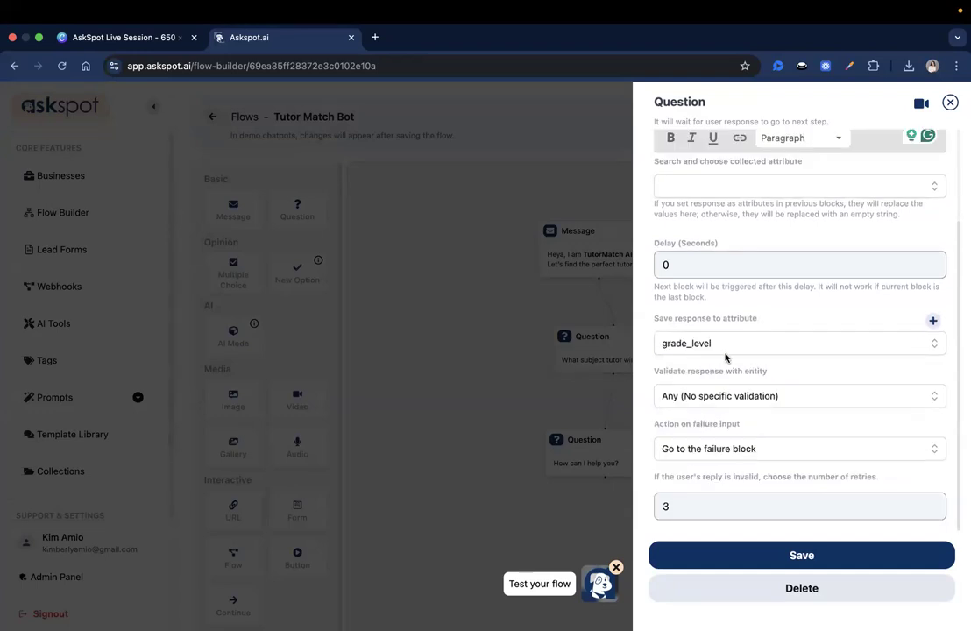
pyautogui.click(780, 557)
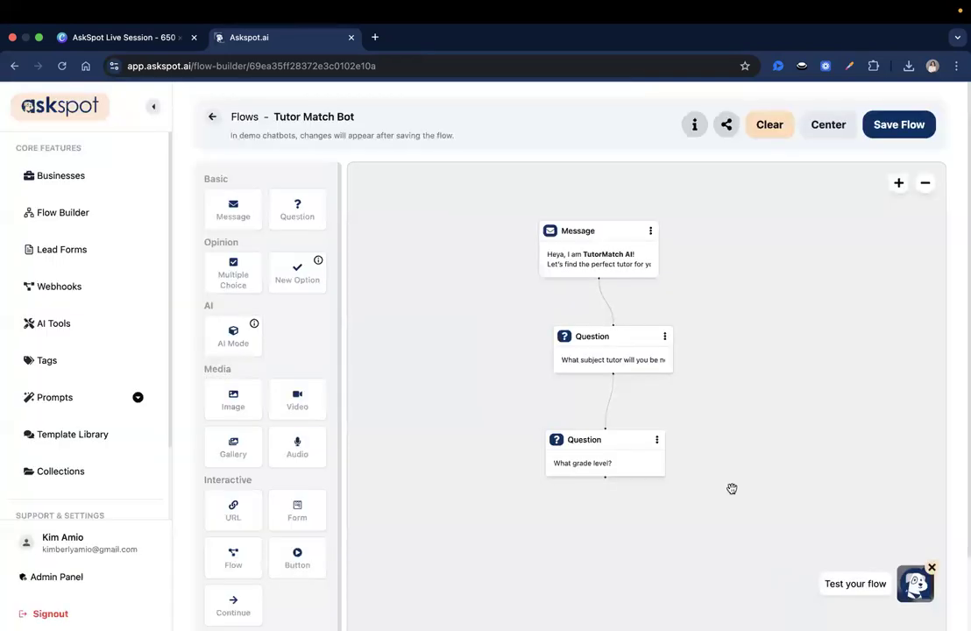
# - Add a Question block below the grade level question and delete its attached Success and Failure blocks
pyautogui.moveTo(731, 347); pyautogui.dragTo(735, 269)
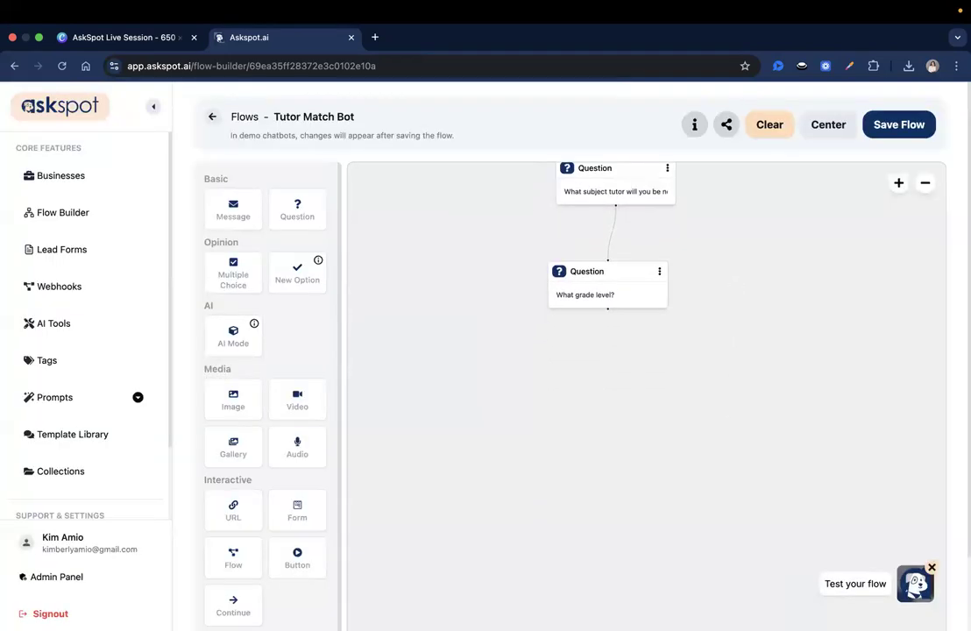
pyautogui.press('super+Tab')
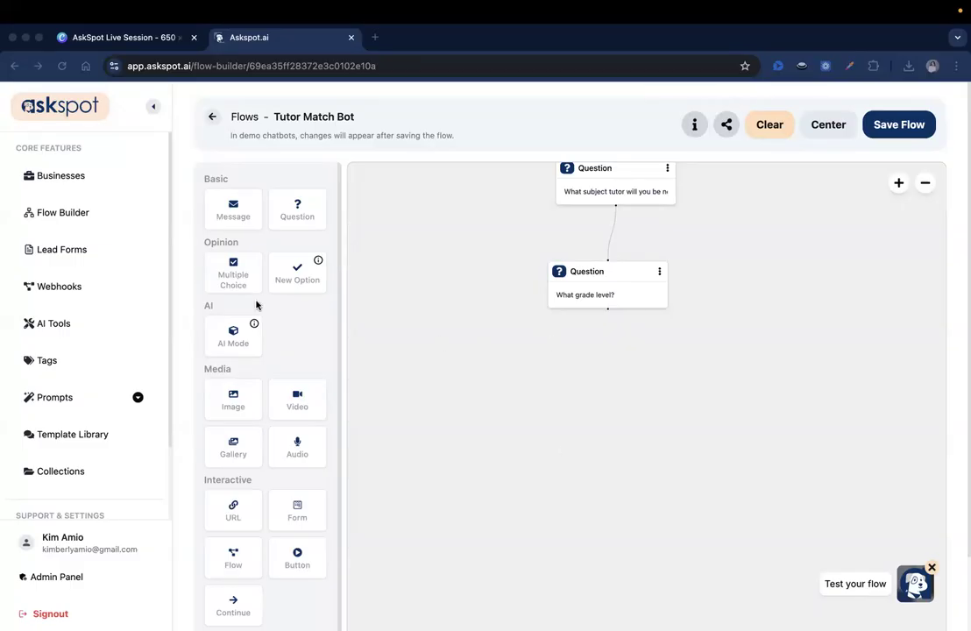
pyautogui.click(299, 216)
pyautogui.moveTo(498, 355); pyautogui.dragTo(618, 378)
pyautogui.click(607, 476)
pyautogui.press('BackSpace')
pyautogui.click(707, 475)
pyautogui.press('BackSpace')
pyautogui.moveTo(641, 365); pyautogui.dragTo(637, 366)
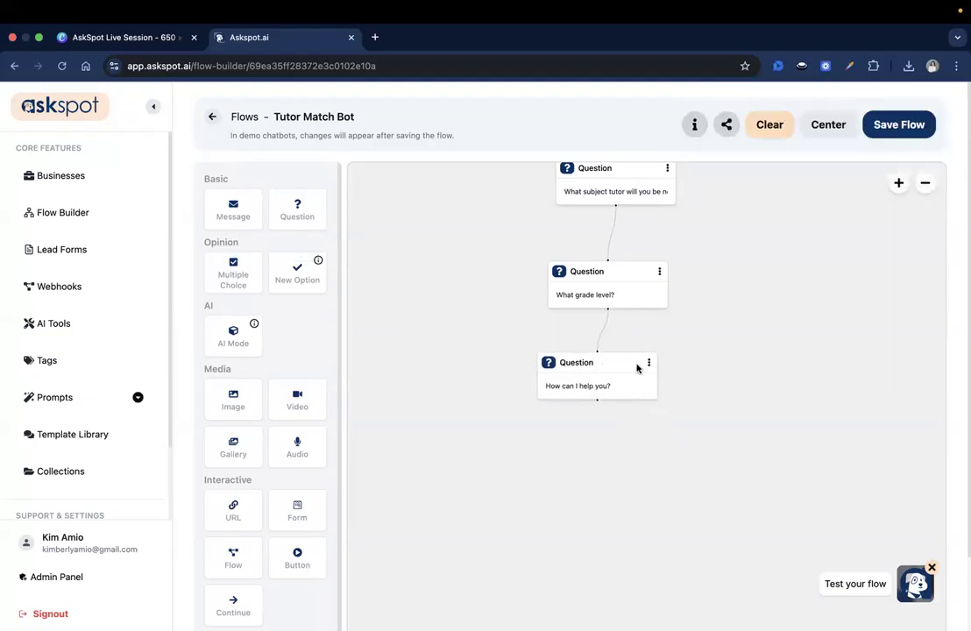
# - Set the new question's text to "Please tell us about the current learning challenges." followed by "(If none, please enter "None")" on a separate line
pyautogui.click(637, 365)
pyautogui.tripleClick(728, 205)
pyautogui.write('Please tell us about the current learning challenges.  (If none, please enter "None")')
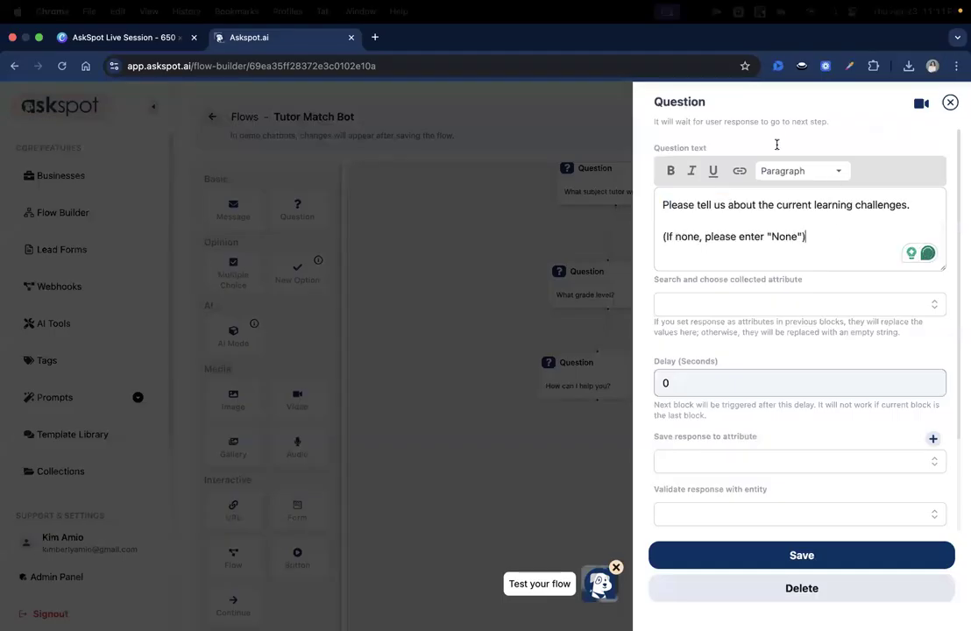
# - Create a custom attribute labelled "Learning Challenges" with no specific validation for saving the response, and save the Question block
pyautogui.scroll(-3, 934, 436)
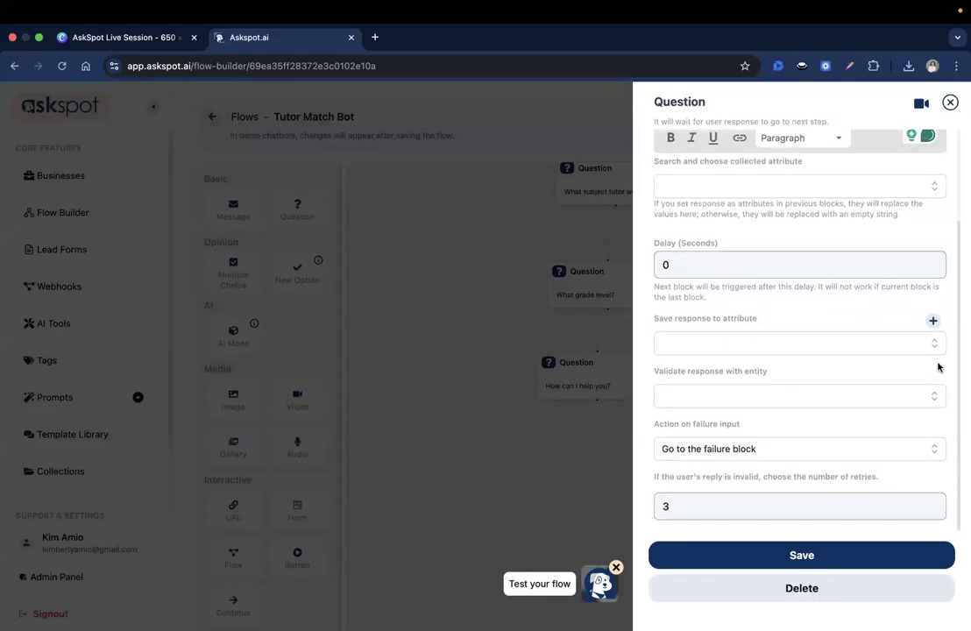
pyautogui.click(932, 320)
pyautogui.click(761, 407)
pyautogui.write('Lean')
pyautogui.write('rning')
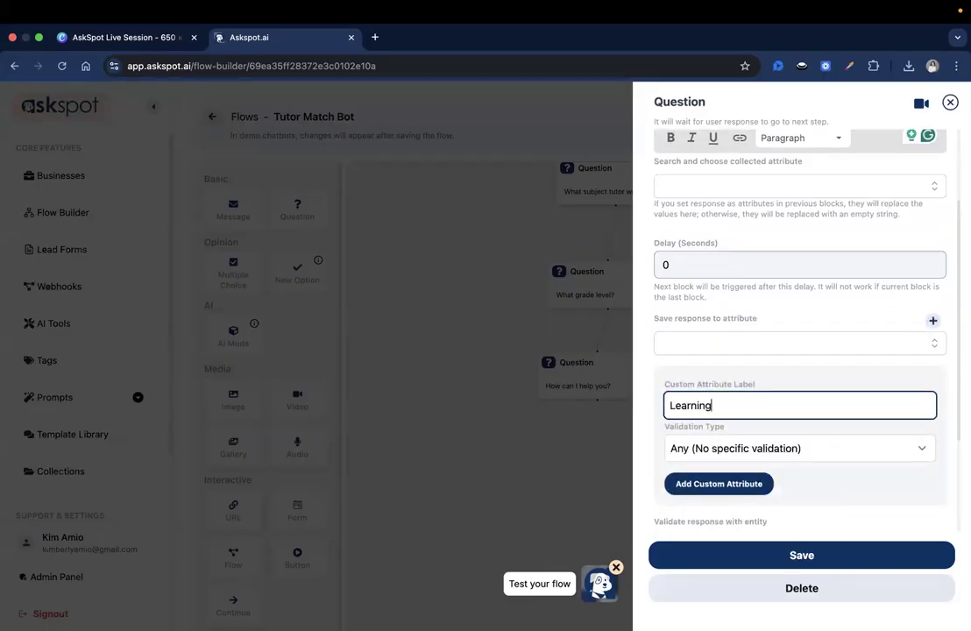
pyautogui.write(' Challenges')
pyautogui.click(751, 482)
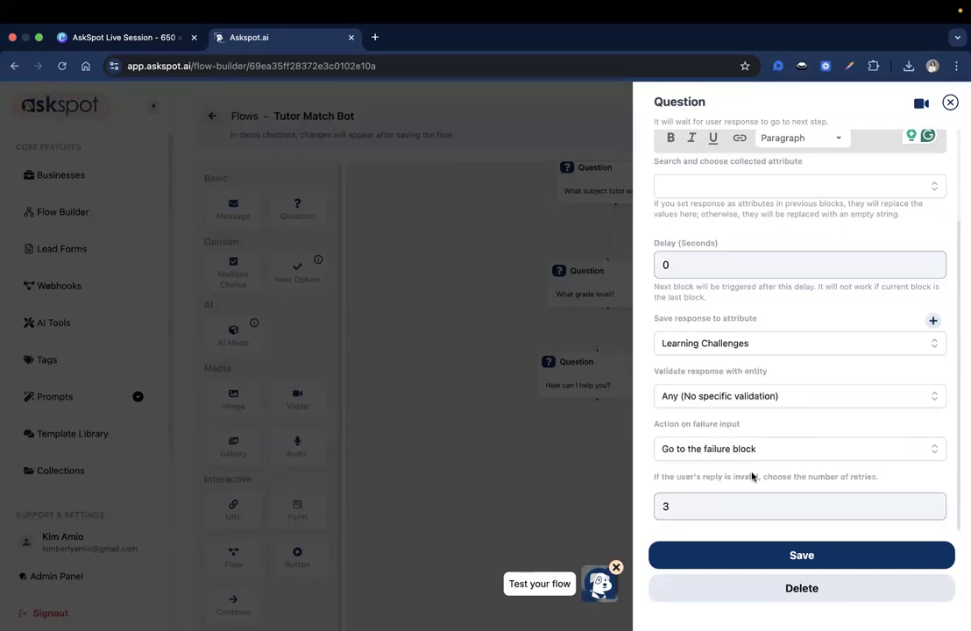
pyautogui.scroll(3, 751, 473)
pyautogui.click(765, 547)
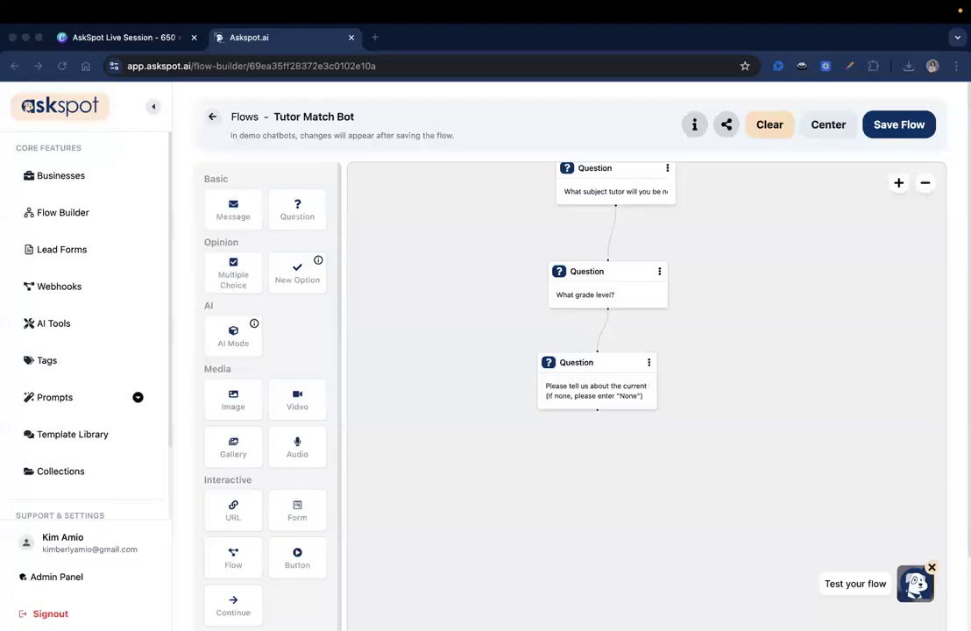
# - Add a Question block below the learning challenges question and delete its attached Success and Failure blocks
pyautogui.moveTo(750, 269); pyautogui.dragTo(741, 225)
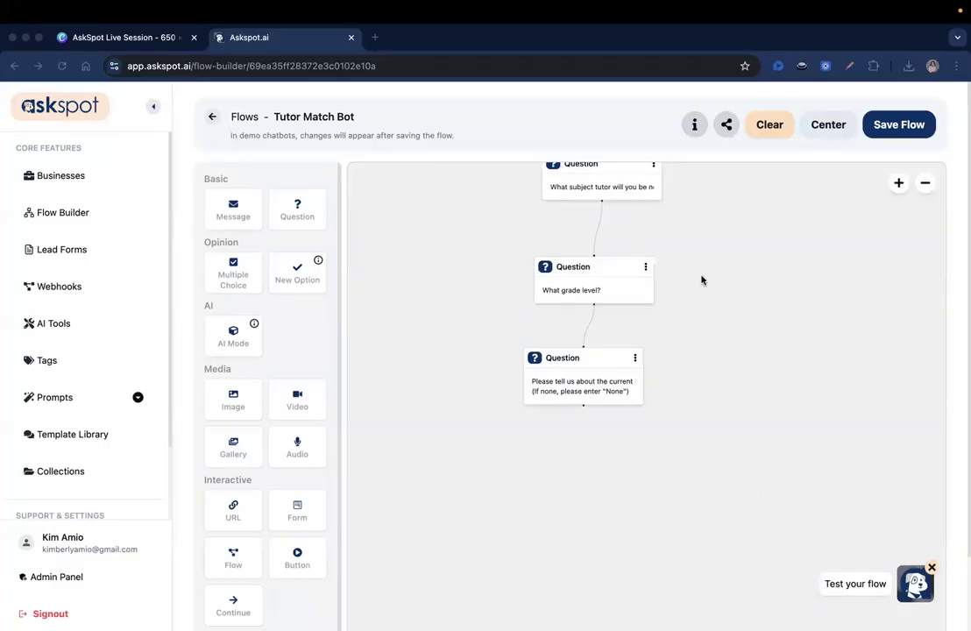
pyautogui.click(740, 334)
pyautogui.moveTo(718, 348); pyautogui.dragTo(711, 301)
pyautogui.doubleClick(711, 301)
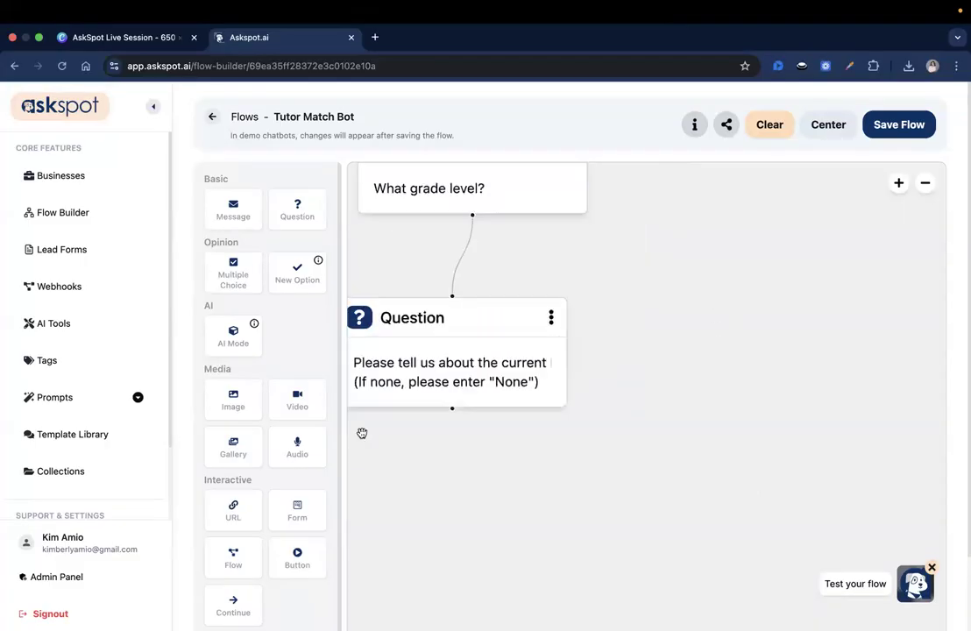
pyautogui.scroll(-5, 502, 471)
pyautogui.moveTo(502, 472); pyautogui.dragTo(569, 415)
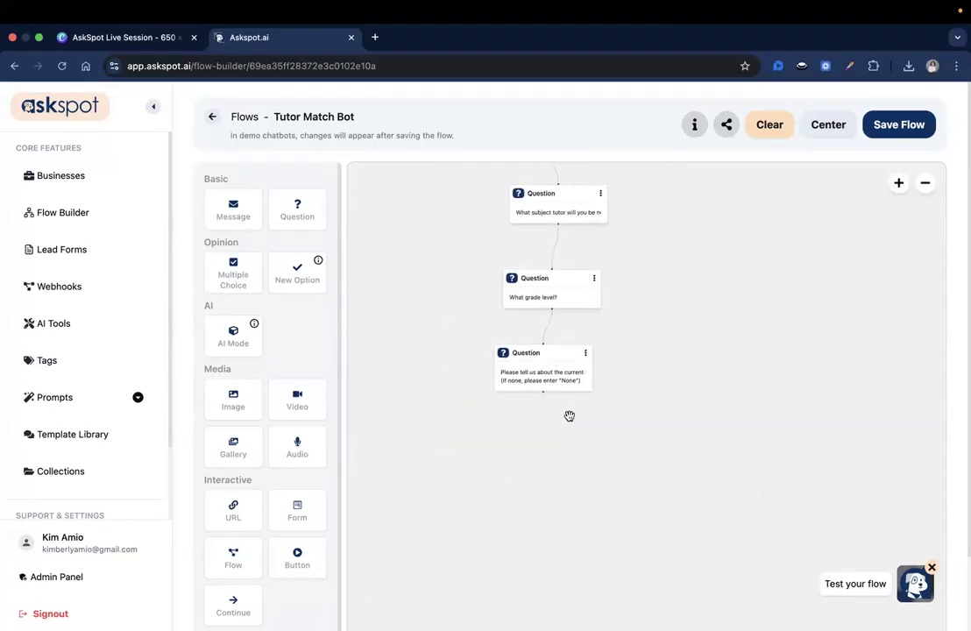
pyautogui.moveTo(297, 206); pyautogui.dragTo(548, 443)
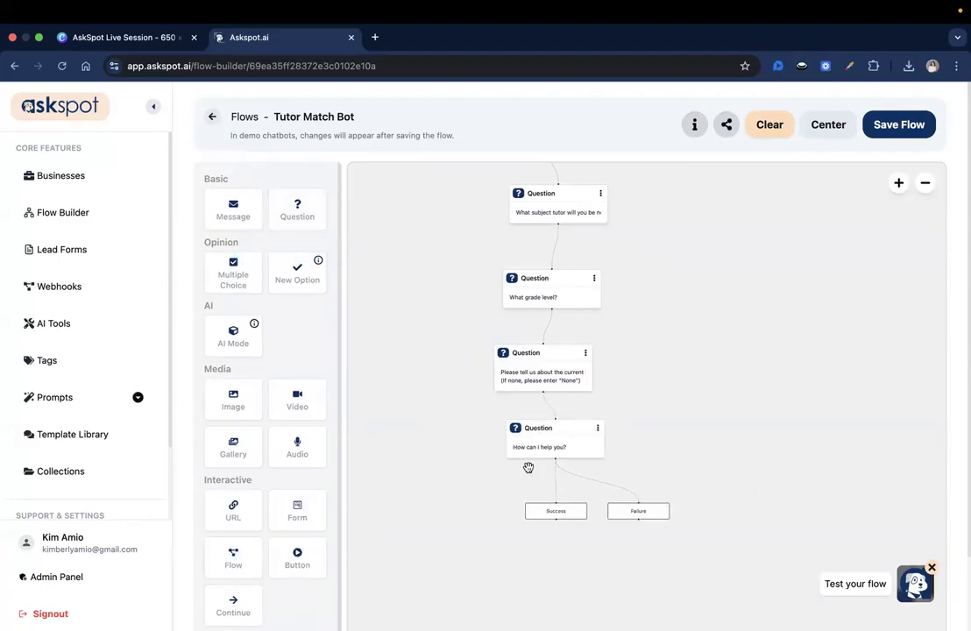
pyautogui.click(531, 509)
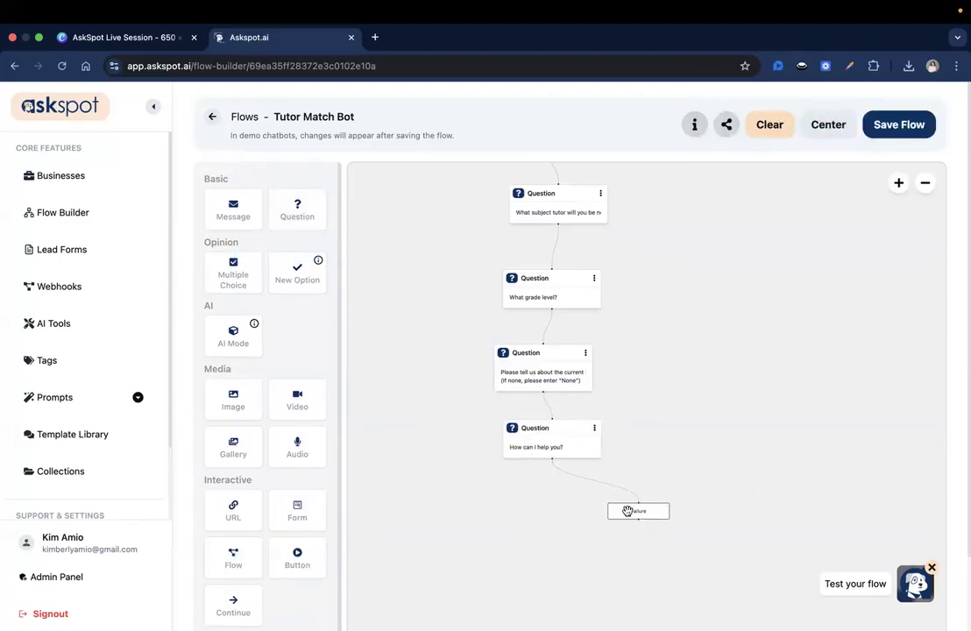
pyautogui.click(627, 510)
# - Set the last Question block's text to "Can you please share with us your preferred time and day?"
pyautogui.click(546, 424)
pyautogui.click(746, 217)
pyautogui.hotkey('ctrl', 'a')
pyautogui.write('Can you please share with us your preferred time and day?')
# - Create a custom attribute labelled "schedule" for saving the response, and save the Question block and the flow
pyautogui.click(717, 456)
pyautogui.click(932, 439)
pyautogui.click(884, 422)
pyautogui.write('schedule')
pyautogui.click(762, 495)
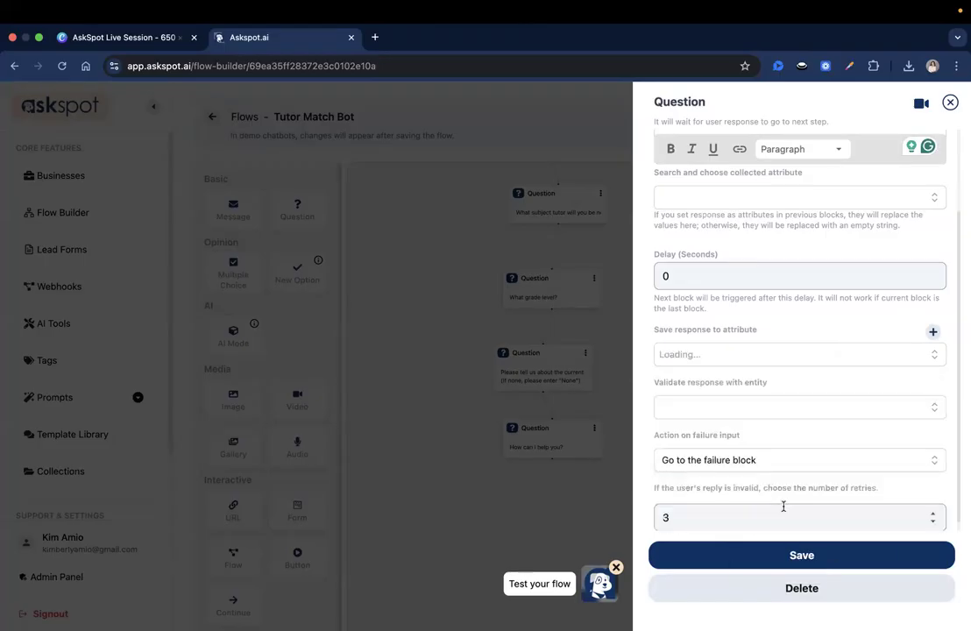
pyautogui.click(801, 557)
pyautogui.scroll(1, 683, 381)
pyautogui.moveTo(683, 381); pyautogui.dragTo(564, 74)
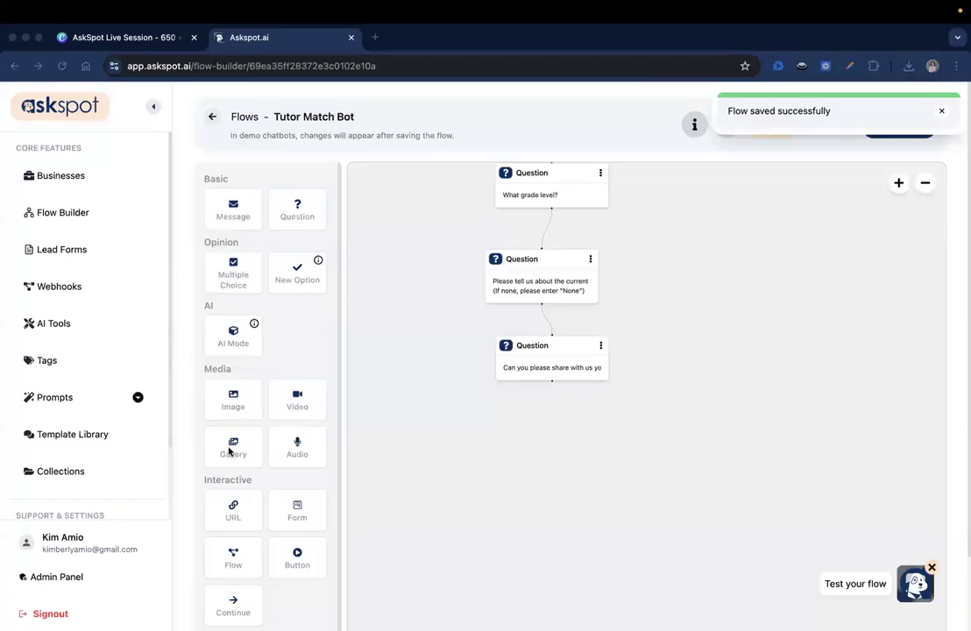
# - Add an AI Mode block below the preferred time and day question and open its settings
pyautogui.scroll(-1, 230, 451)
pyautogui.moveTo(232, 300); pyautogui.dragTo(506, 436)
pyautogui.click(544, 450)
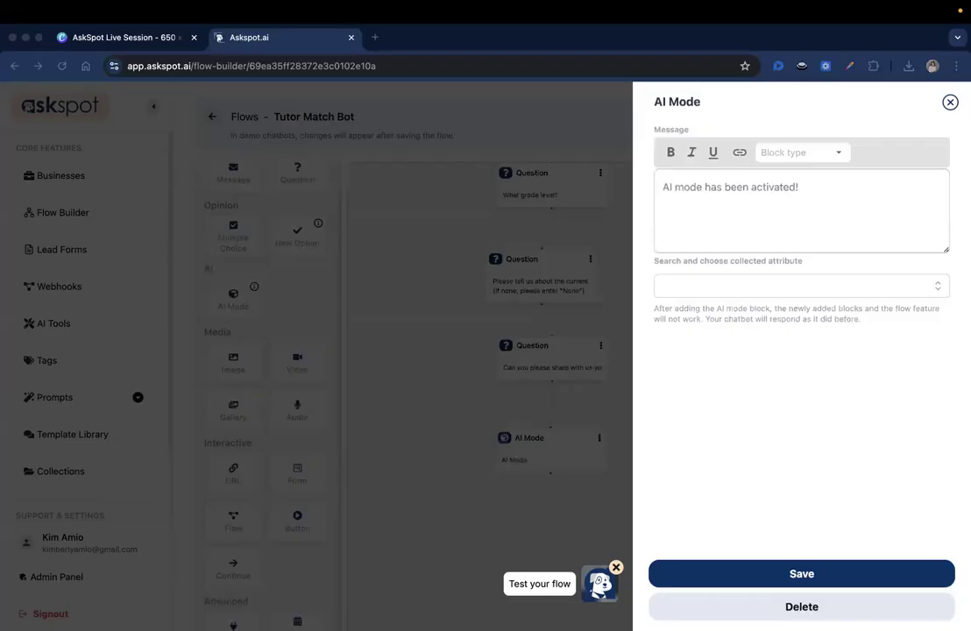
# - Set the AI Mode message to verify {{ grade_level }}, {{ subject }}, {{ learning_challenges }} and {{ schedule }}, ending with "Is that correct?", and save the block and flow
pyautogui.click(709, 190)
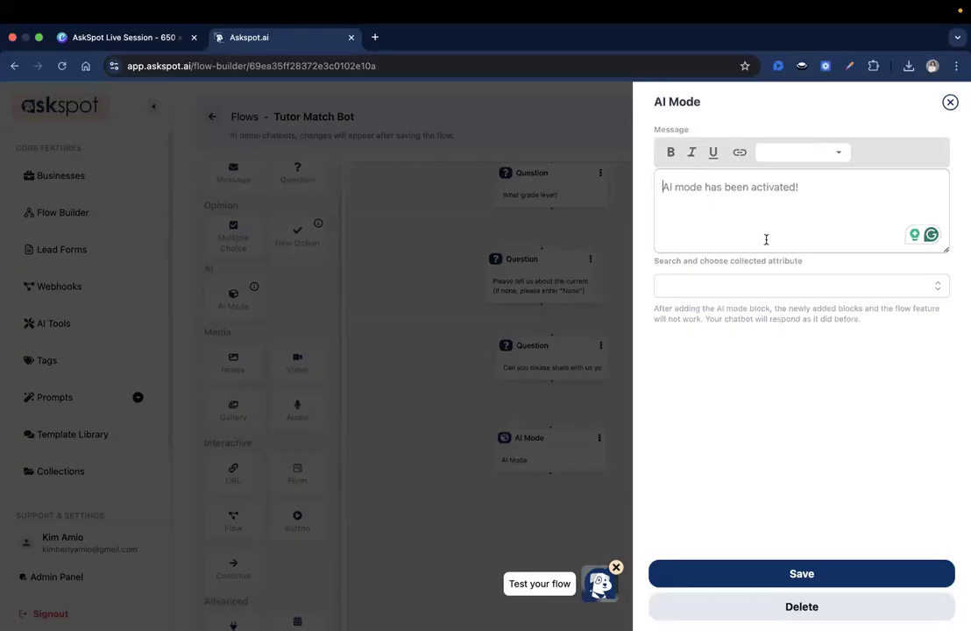
pyautogui.write('Let me verify the inputs: Grade Level:  {{ grade_level }} Subject: {{ subject }} Challenges: {{ learning_challenges }} Schedule: {{ schedule }} Is that correct?')
pyautogui.scroll(5, 766, 190)
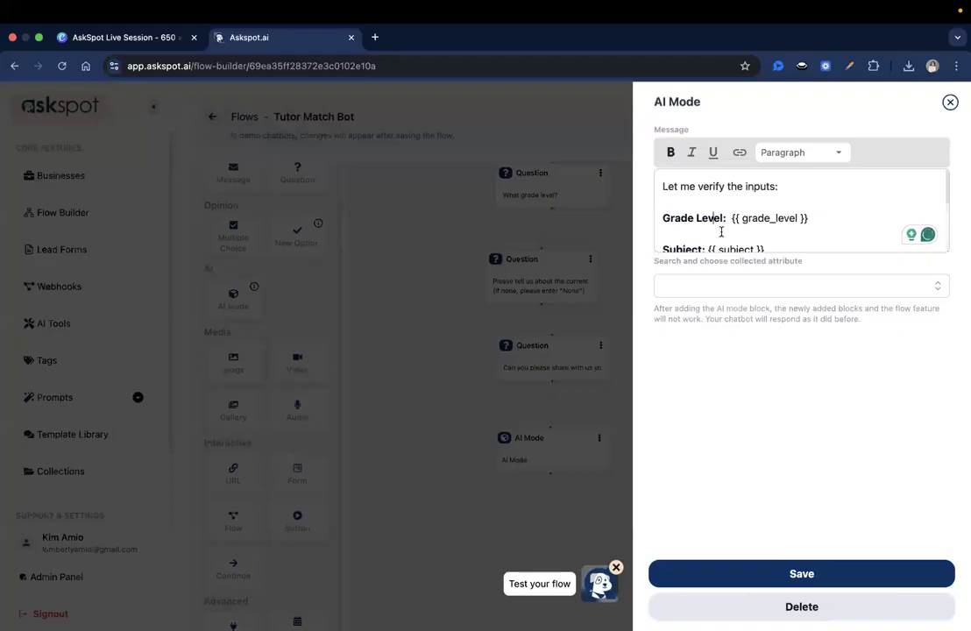
pyautogui.scroll(-2, 716, 219)
pyautogui.scroll(-3, 722, 230)
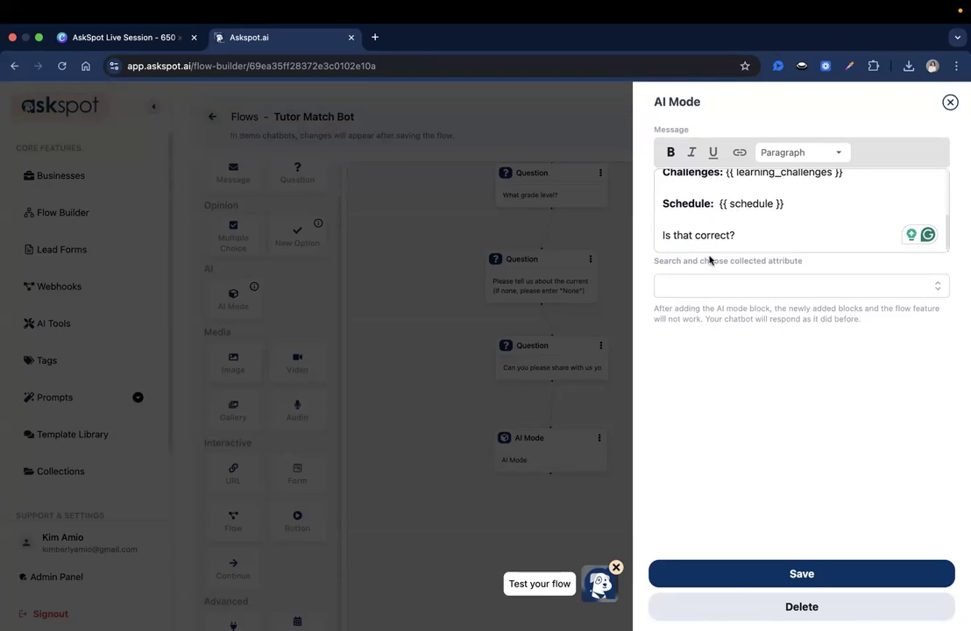
pyautogui.click(756, 575)
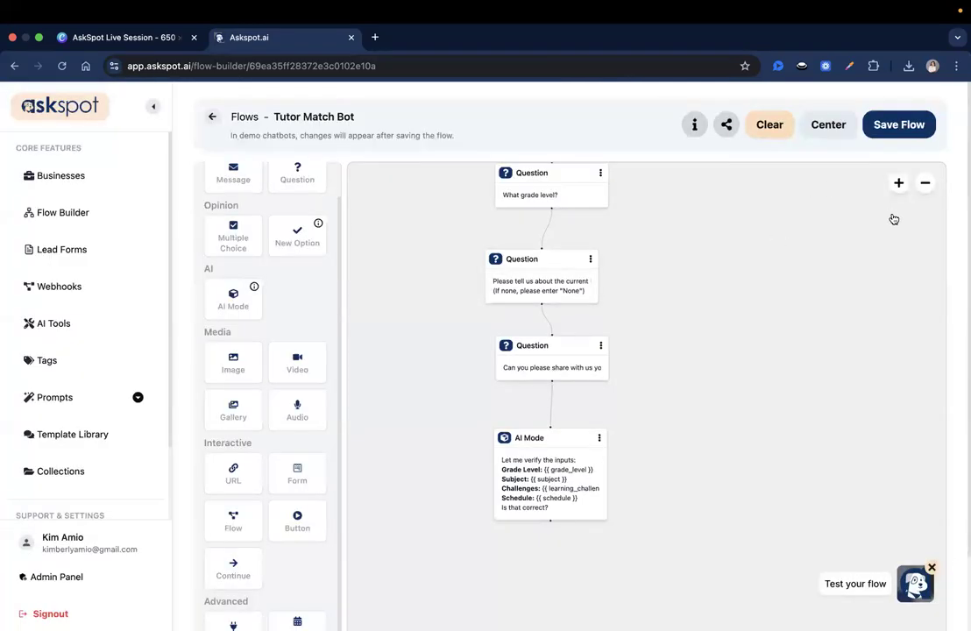
pyautogui.click(892, 126)
pyautogui.scroll(-5, 836, 336)
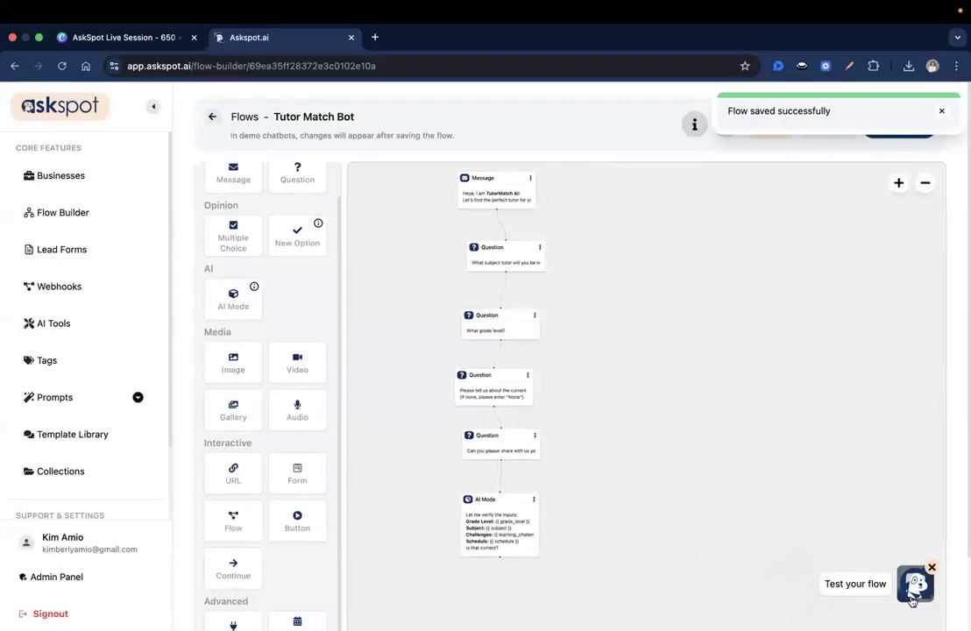
# - Start a test of the flow and answer "Math" for the subject and "5" for the grade level
pyautogui.click(910, 603)
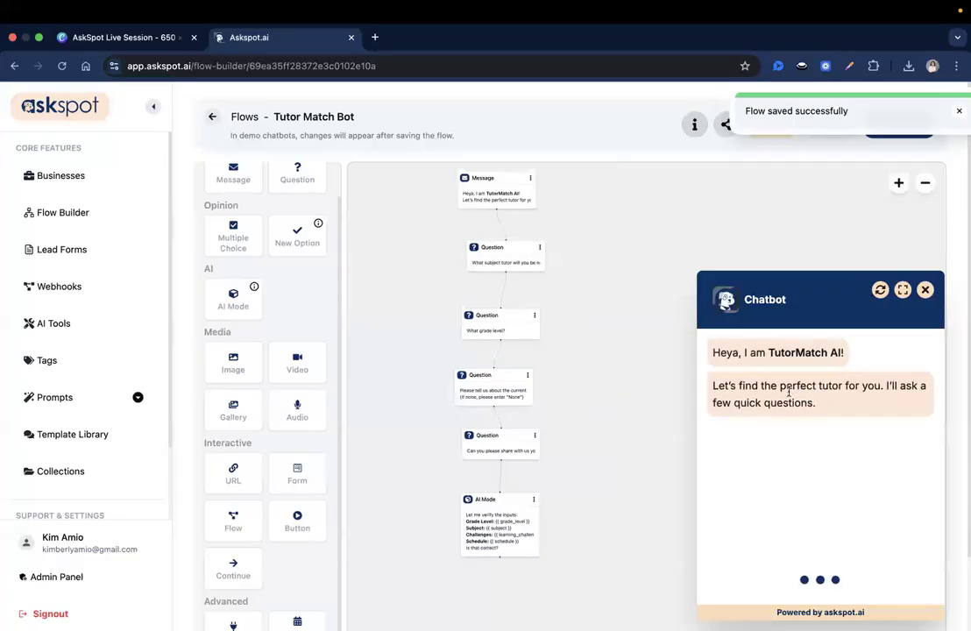
pyautogui.click(761, 580)
pyautogui.write('Math')
pyautogui.press('Return')
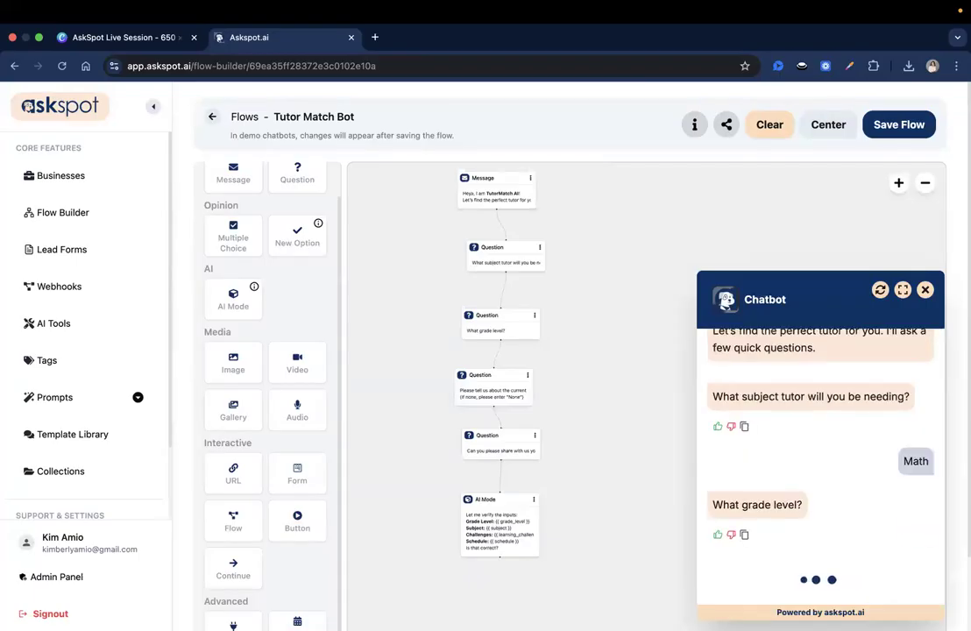
pyautogui.click(747, 573)
pyautogui.write('5')
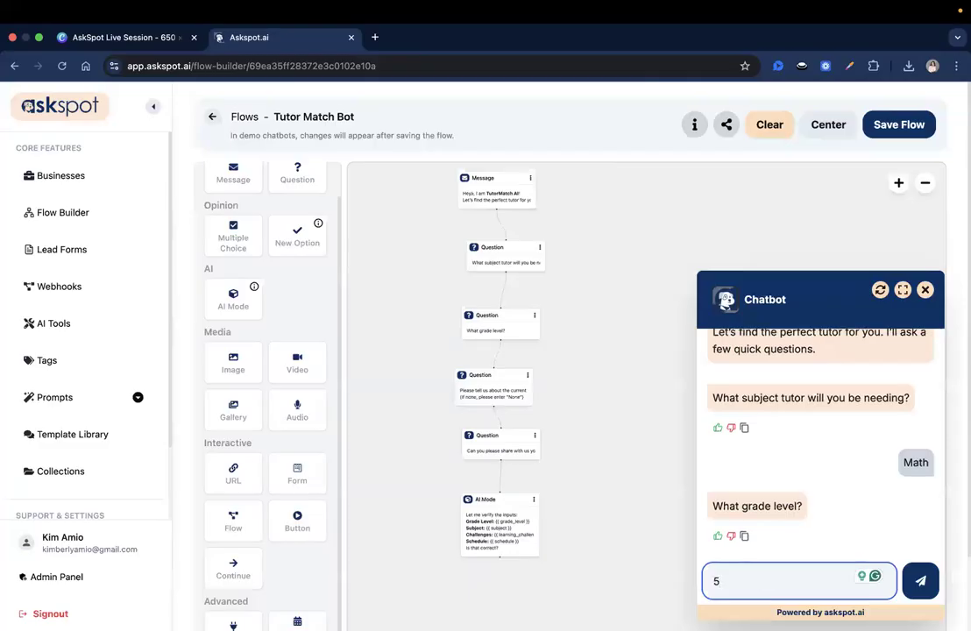
pyautogui.press('Return')
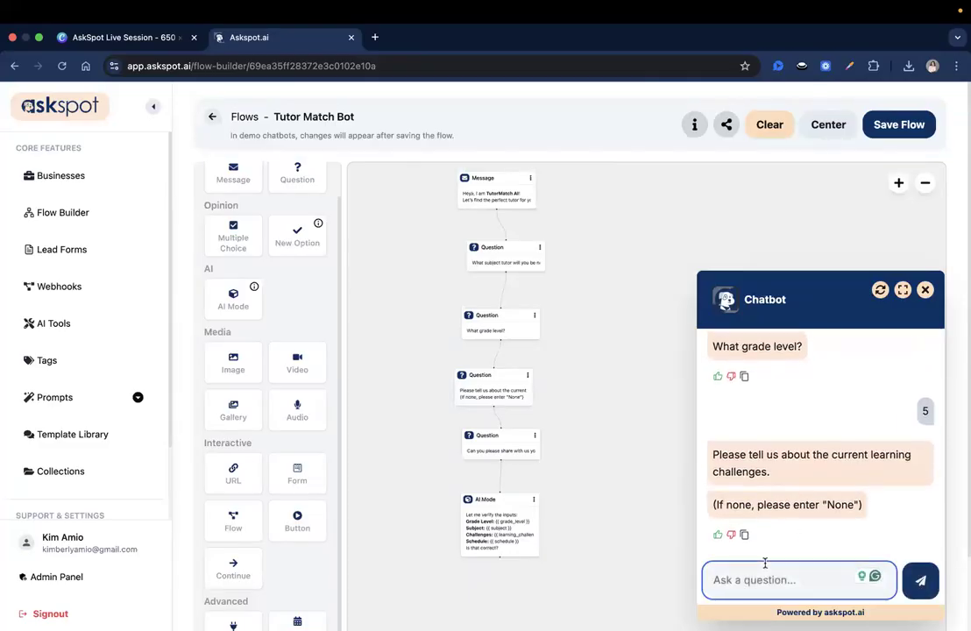
# - Answer "none" for the learning challenges and "Friday 9am" for the preferred time and day in the test chat
pyautogui.write('none')
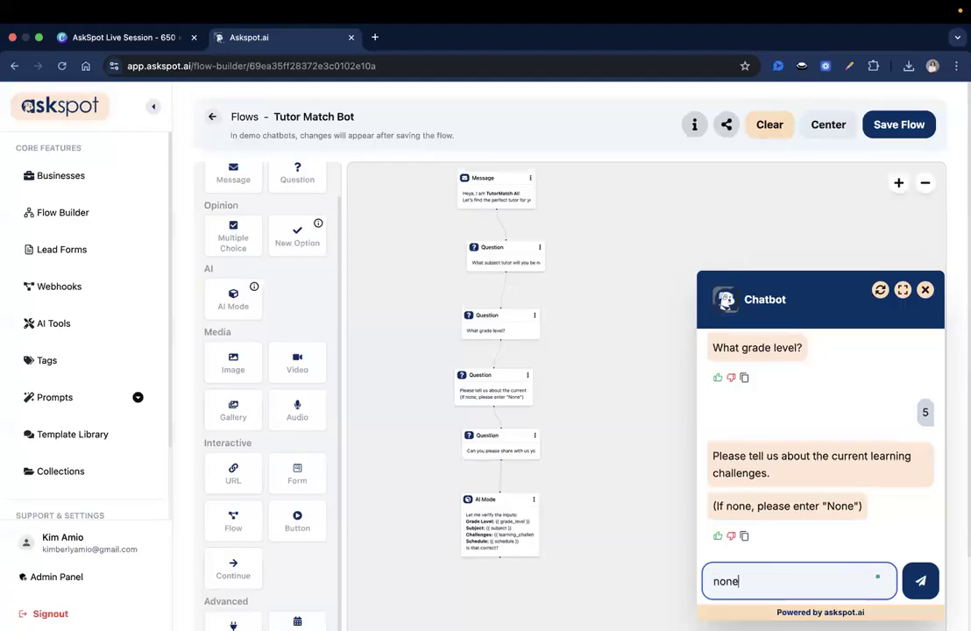
pyautogui.press('Return')
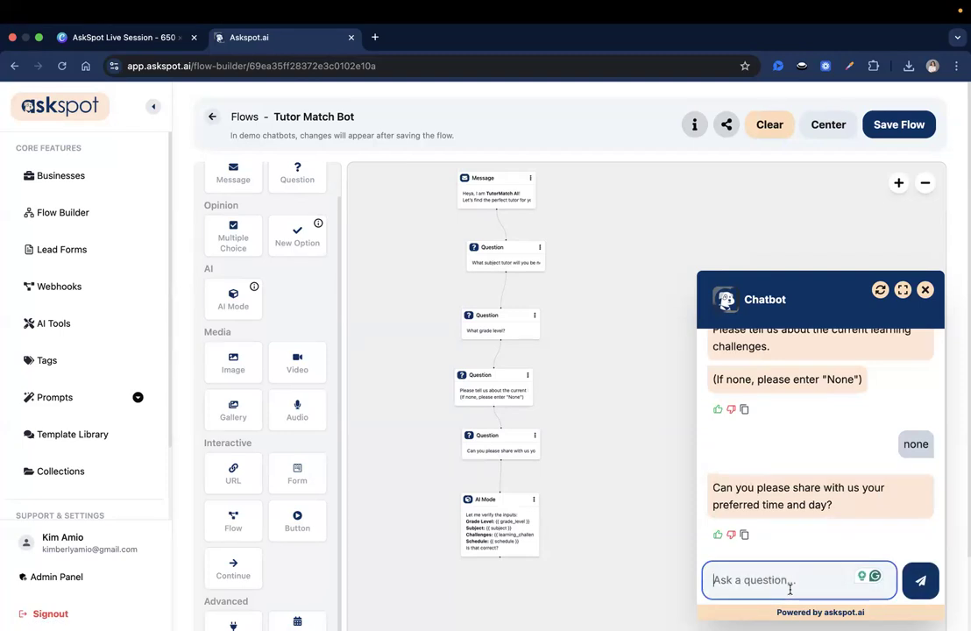
pyautogui.write('Friday')
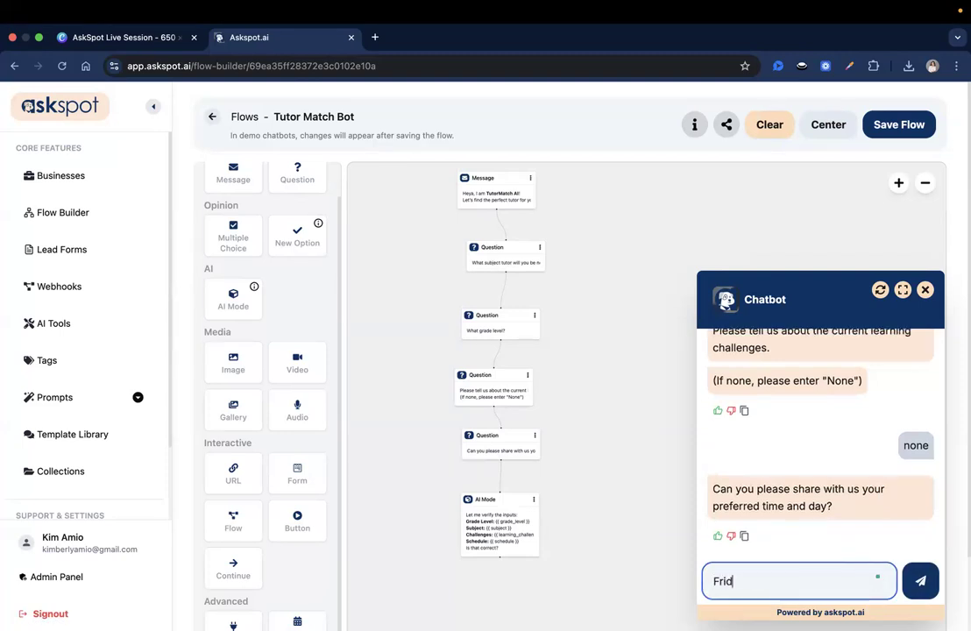
pyautogui.press('Return')
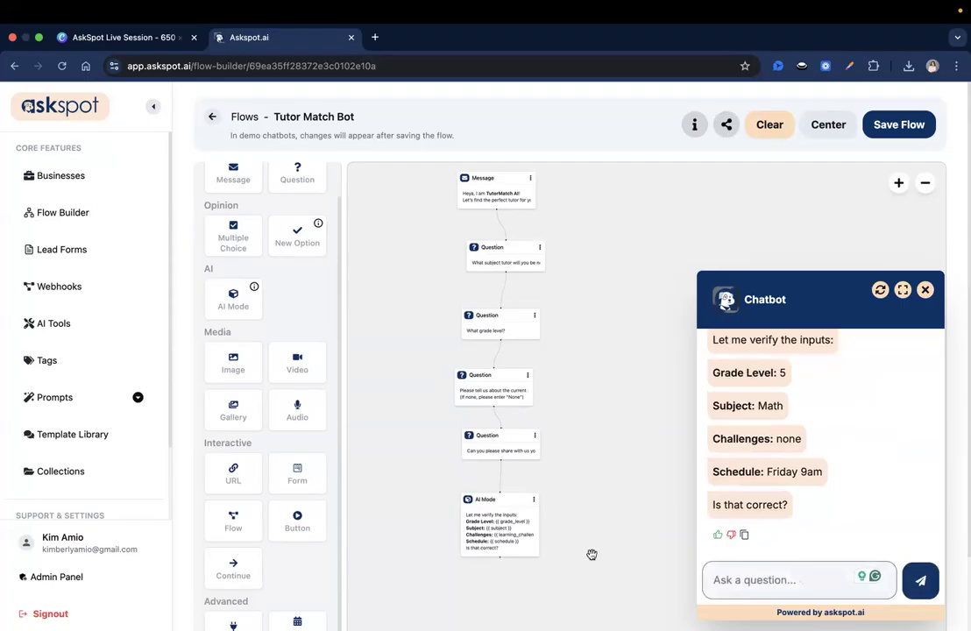
# - Confirm the verified inputs with "Yes", close the test chat and save the flow
pyautogui.moveTo(511, 499); pyautogui.dragTo(513, 361)
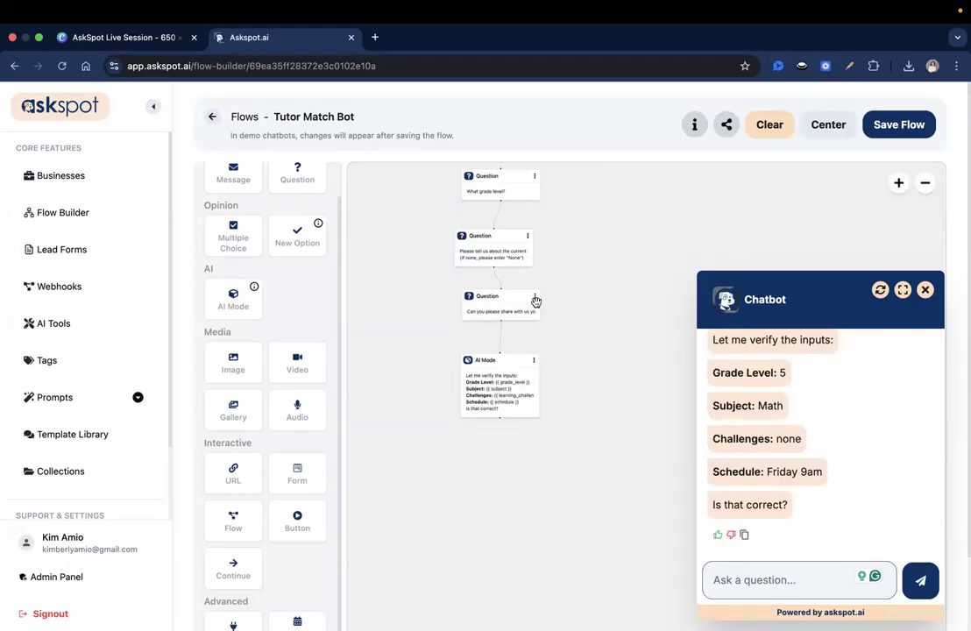
pyautogui.moveTo(606, 213); pyautogui.dragTo(604, 387)
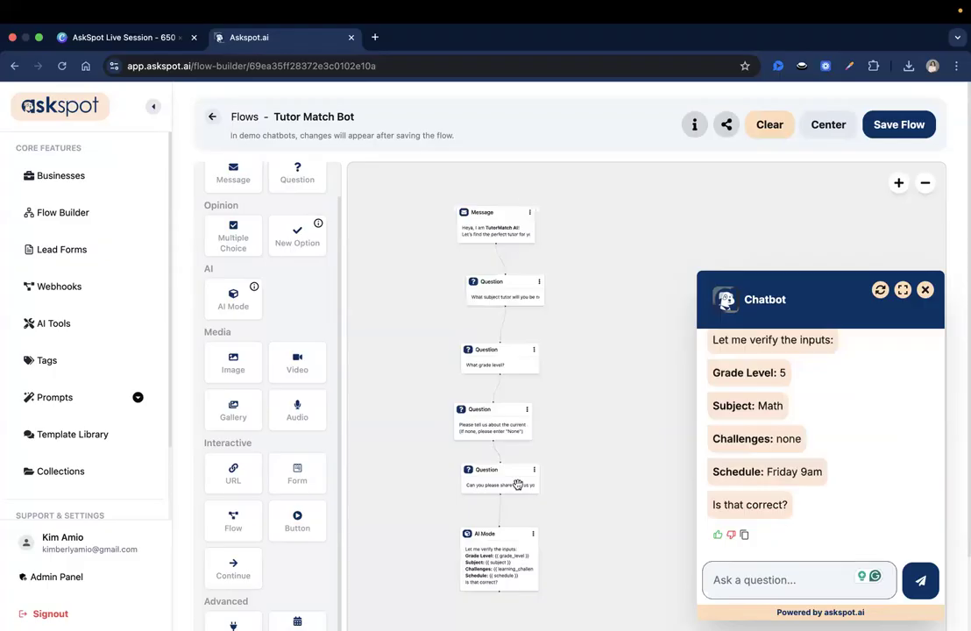
pyautogui.click(744, 579)
pyautogui.write('Yes')
pyautogui.press('Return')
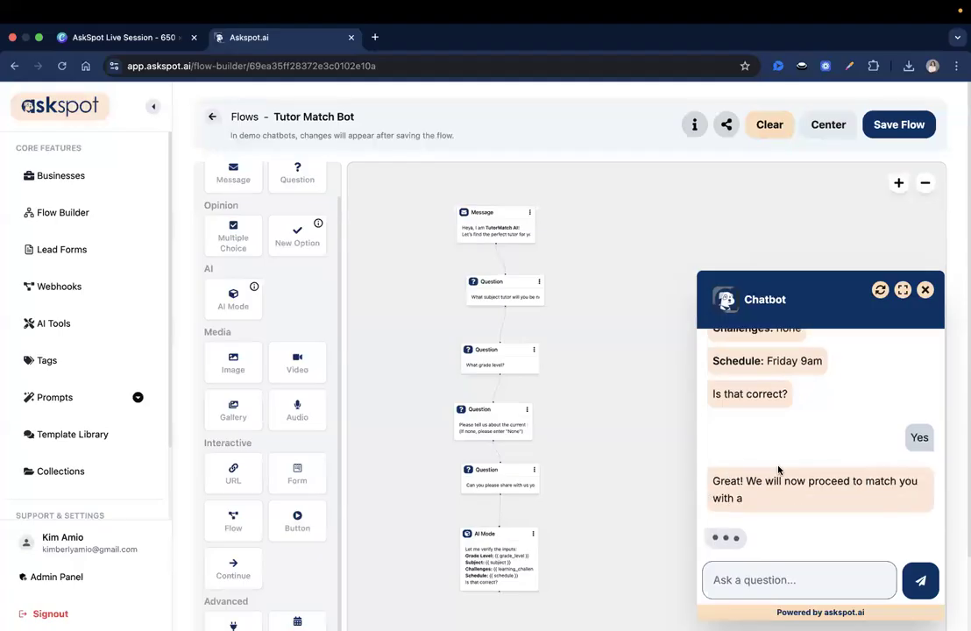
pyautogui.click(924, 290)
pyautogui.click(878, 124)
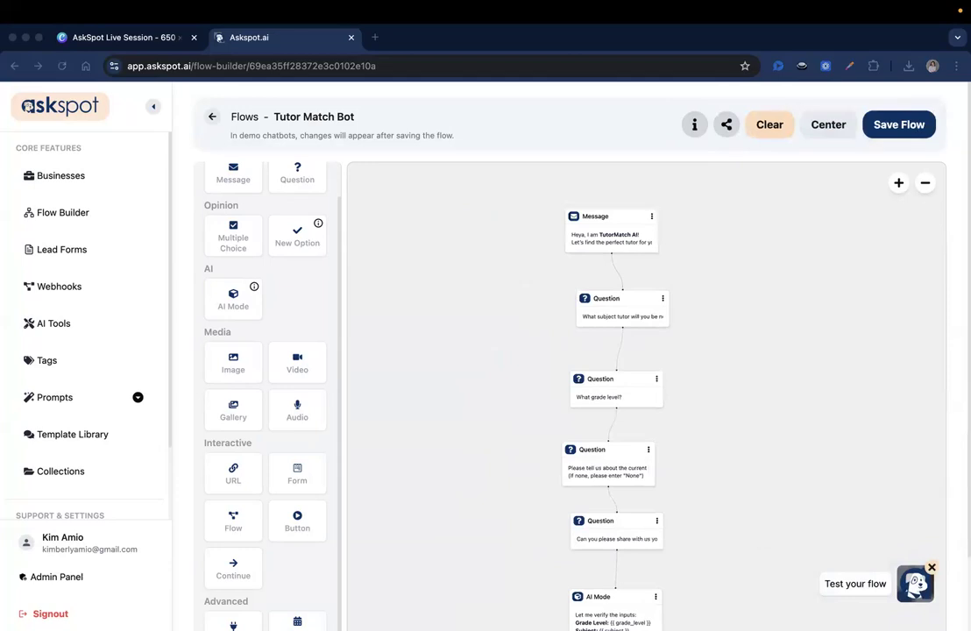
# - Open the flow settings of the Tutor Match Bot in the Bot Samples business
pyautogui.click(131, 175)
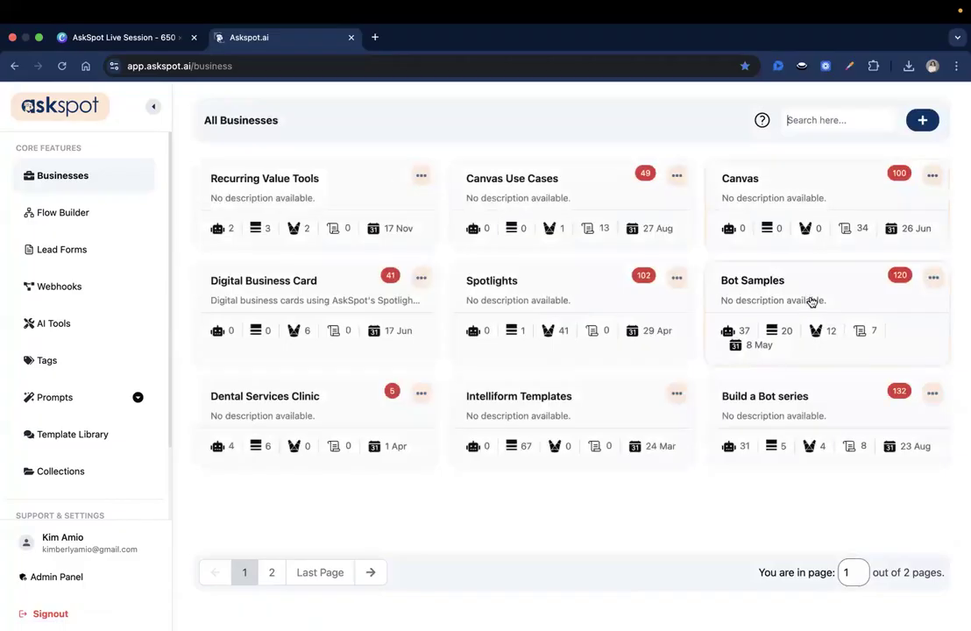
pyautogui.click(551, 229)
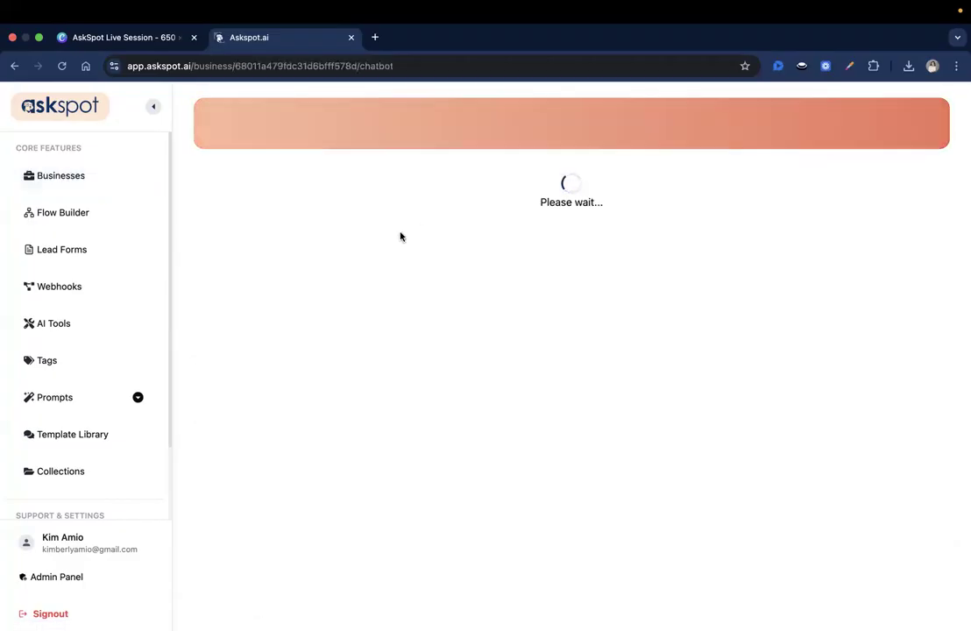
pyautogui.click(347, 211)
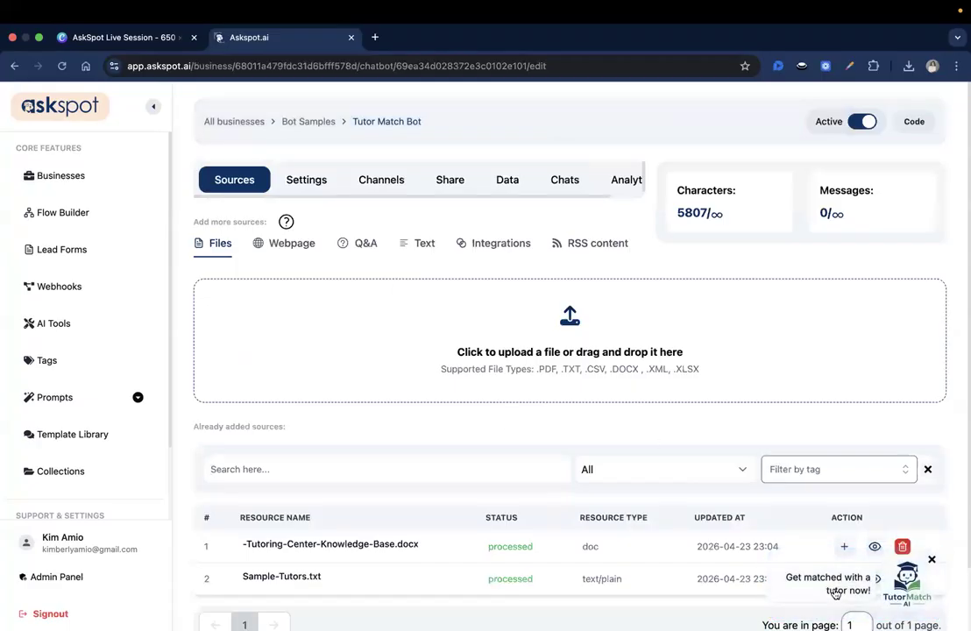
pyautogui.click(316, 186)
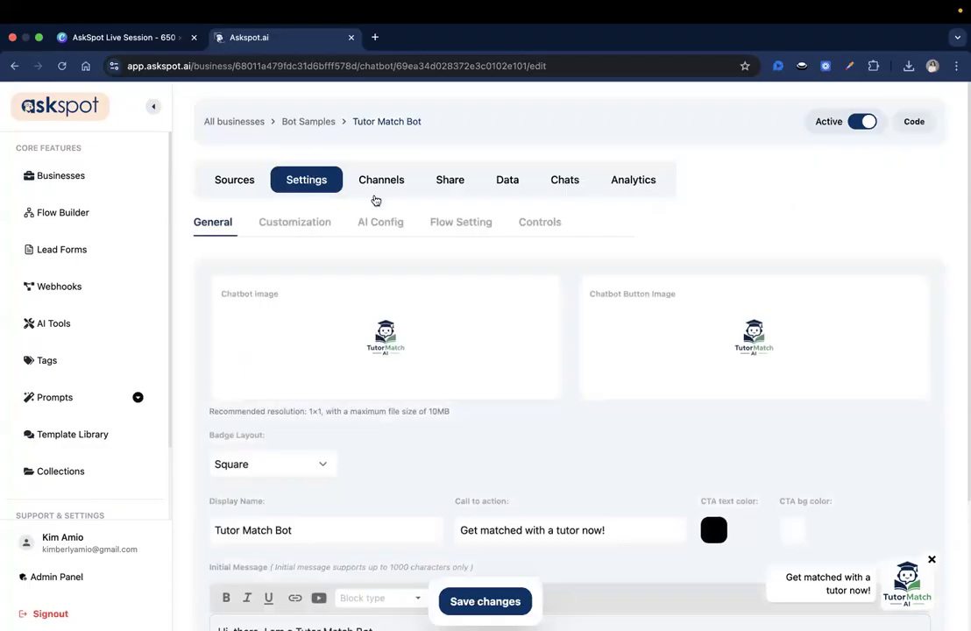
pyautogui.click(458, 226)
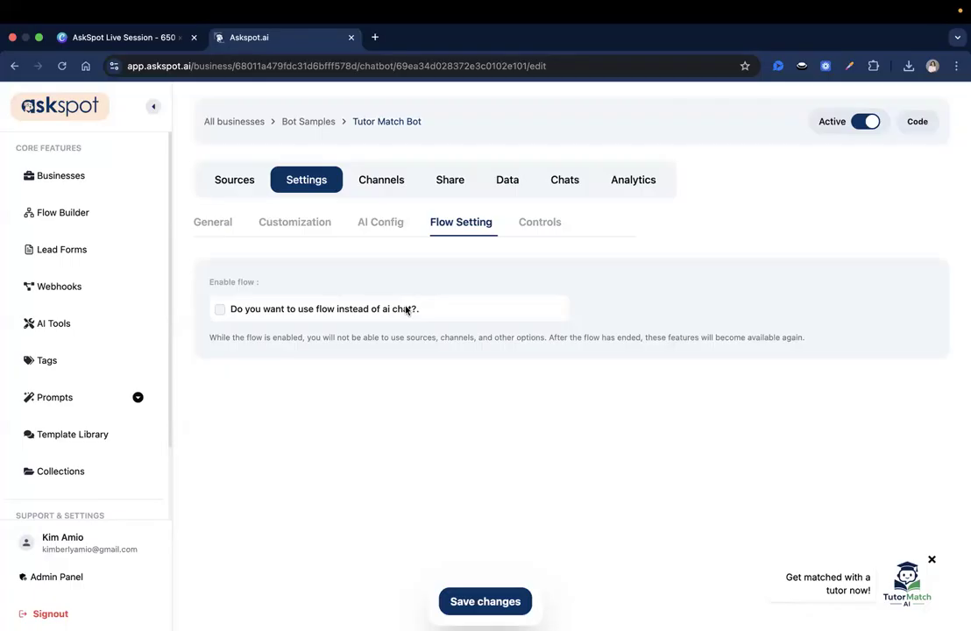
# - Enable using a flow instead of AI chat, choose the "Tutor Match Bot" flow and save the changes
pyautogui.click(310, 309)
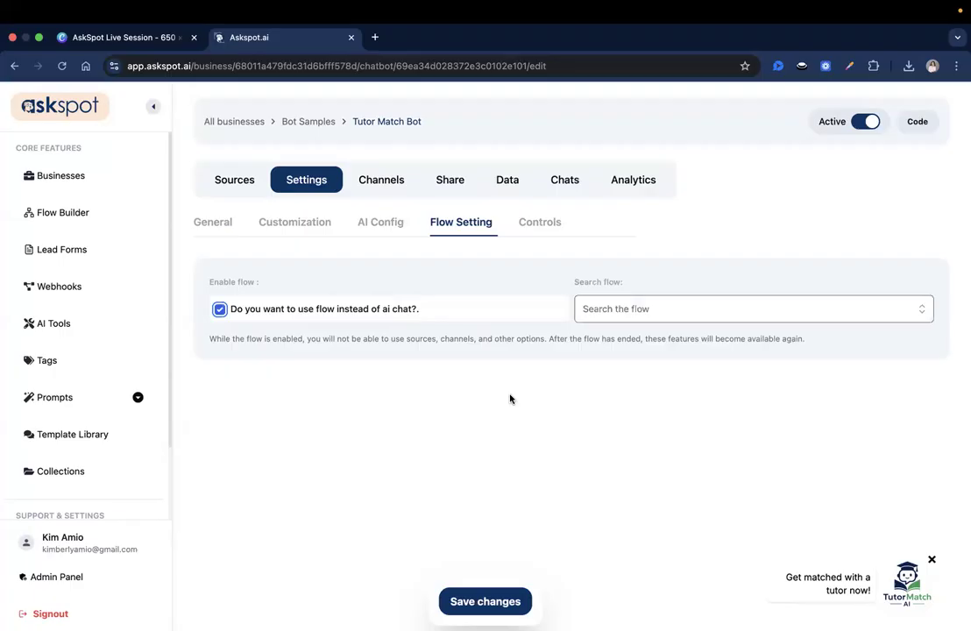
pyautogui.click(921, 314)
pyautogui.click(732, 340)
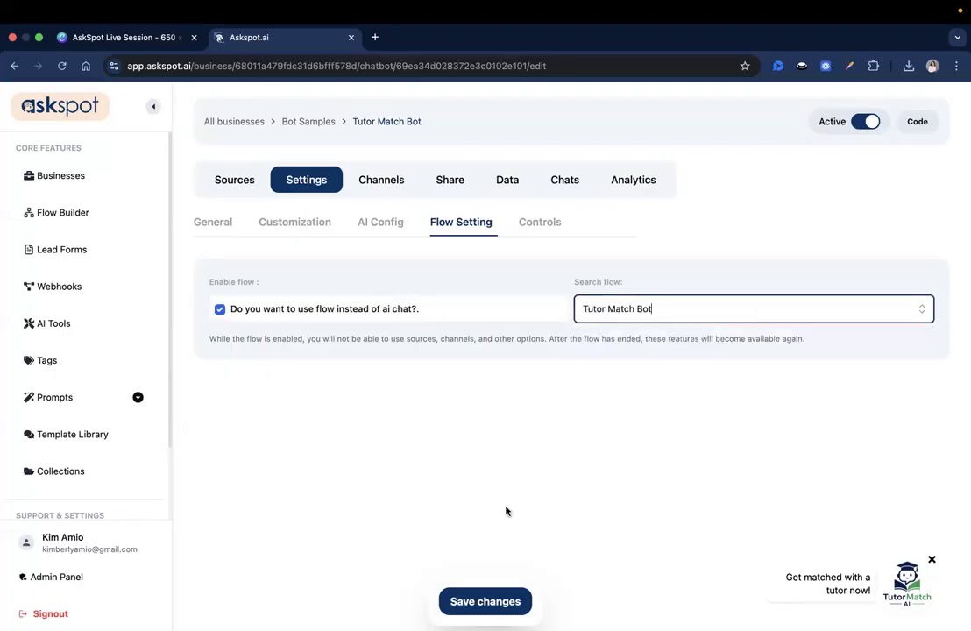
pyautogui.click(462, 600)
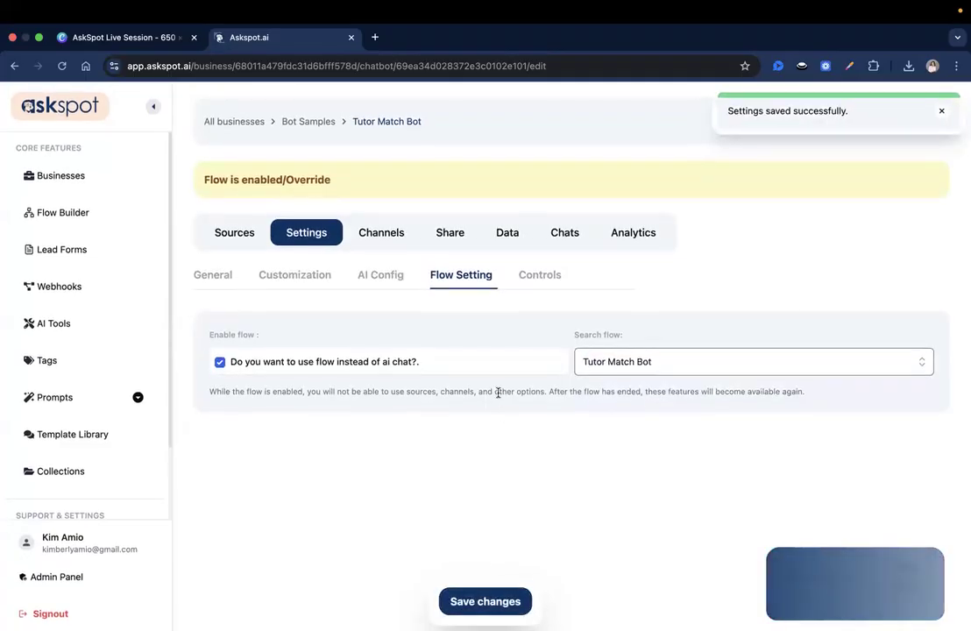
pyautogui.moveTo(202, 182); pyautogui.dragTo(360, 183)
pyautogui.click(360, 182)
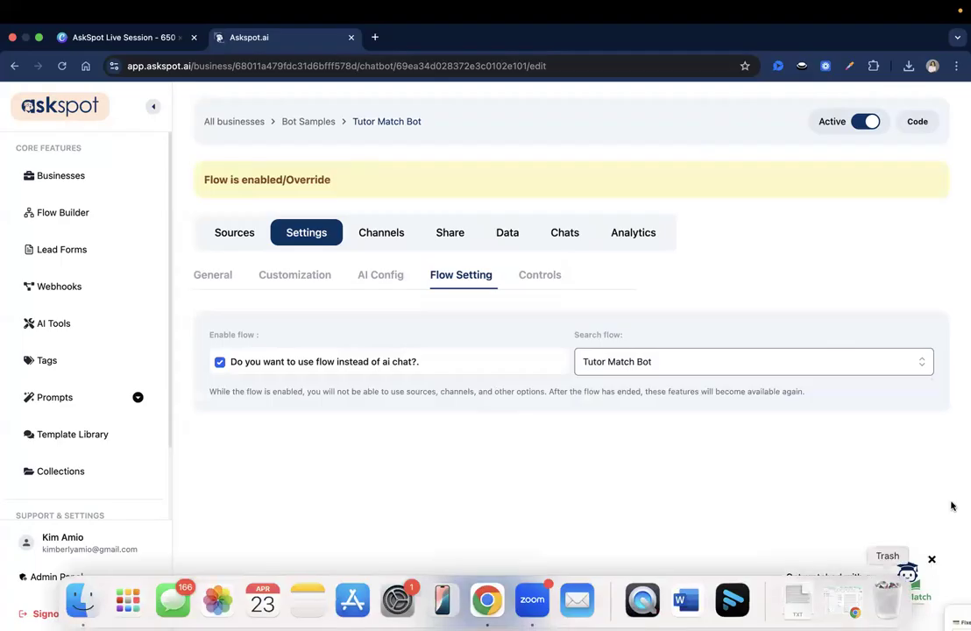
# - Open the Tutor Match Bot's chat widget and answer "Math" for the subject and "grade 11" for the grade level
pyautogui.click(902, 585)
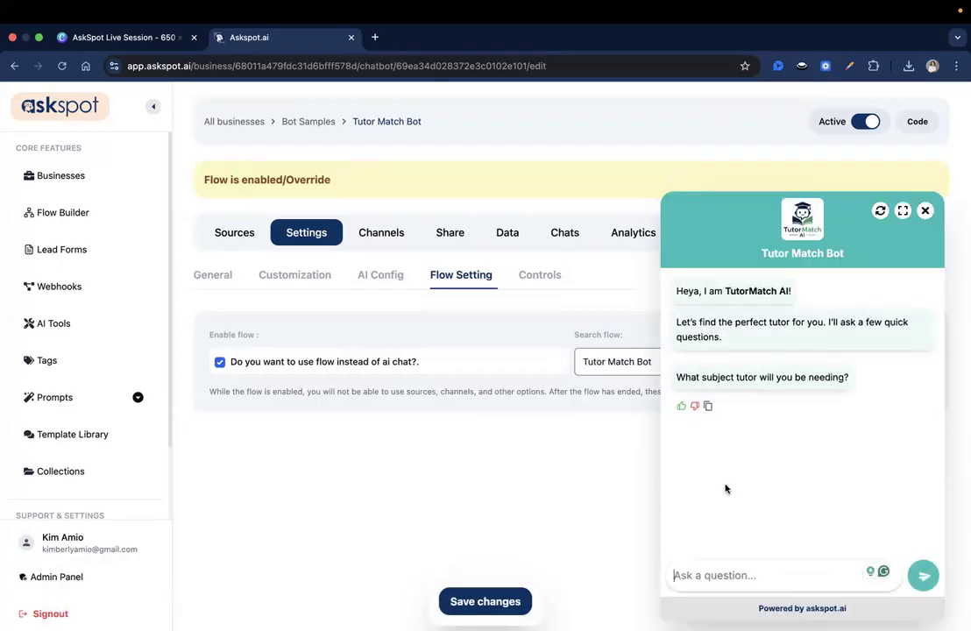
pyautogui.write('Mat')
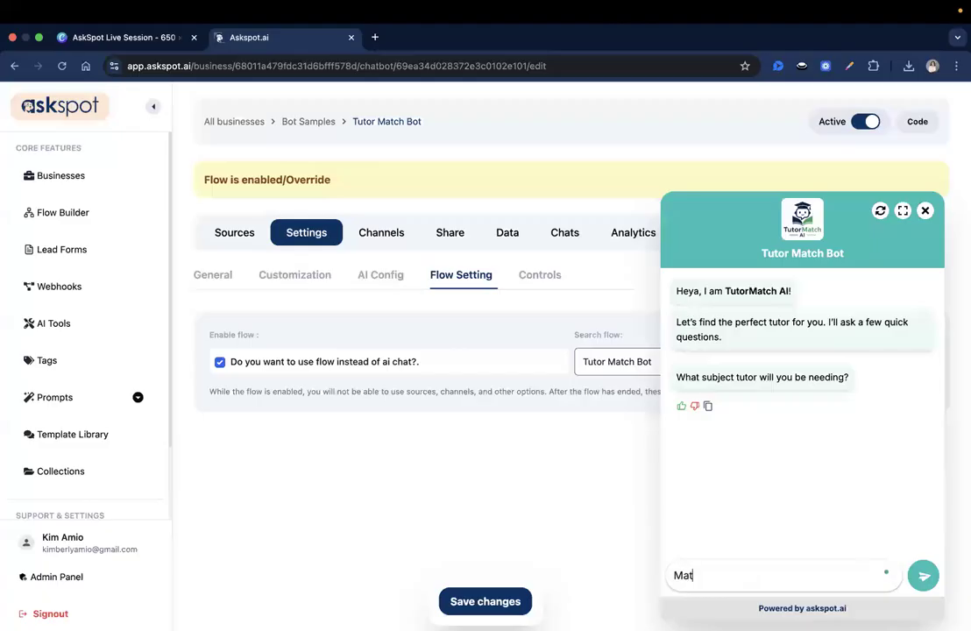
pyautogui.write('h')
pyautogui.press('Return')
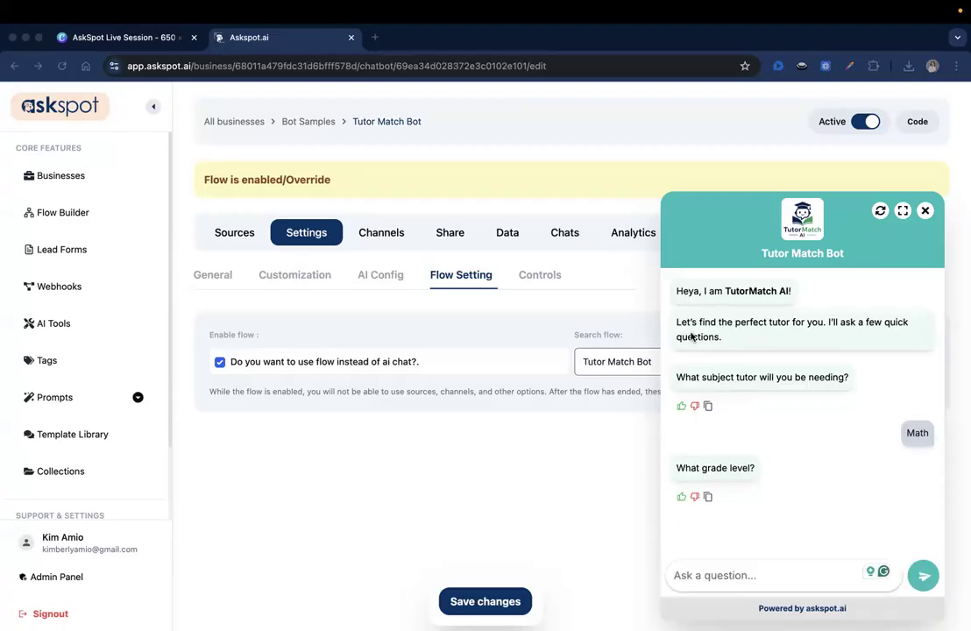
pyautogui.click(701, 572)
pyautogui.write('grade 1')
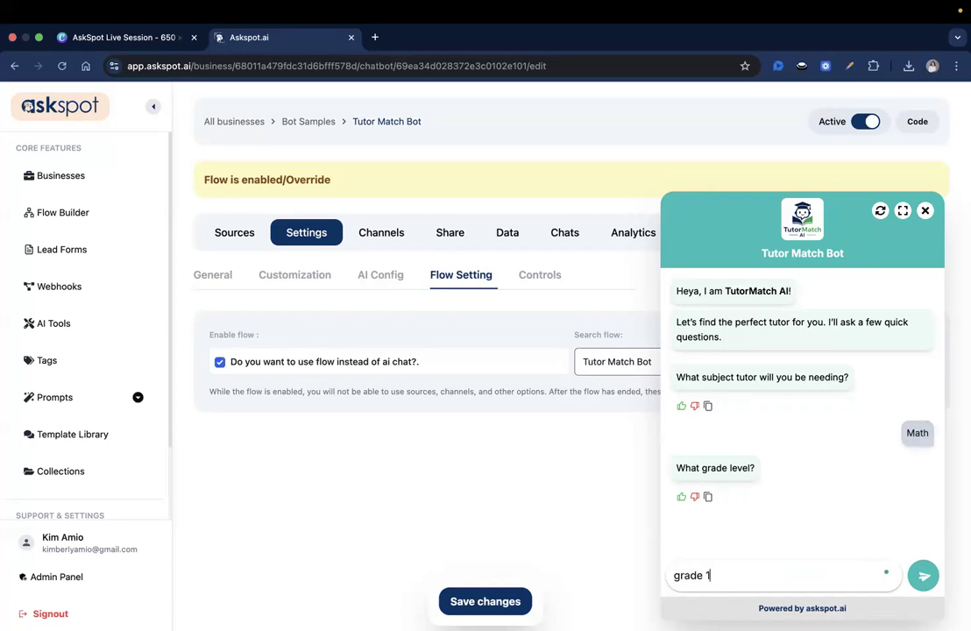
pyautogui.write('1')
pyautogui.press('Return')
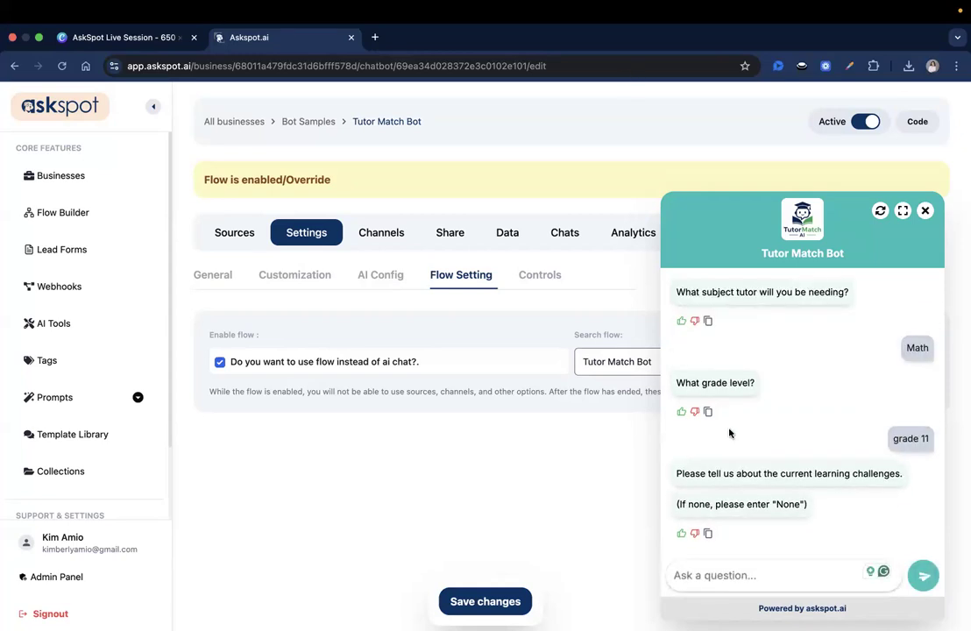
# - Answer "None" for the learning challenges and "Maybe friday at 10am" for the preferred time and day in the bot's chat
pyautogui.write('None')
pyautogui.press('Return')
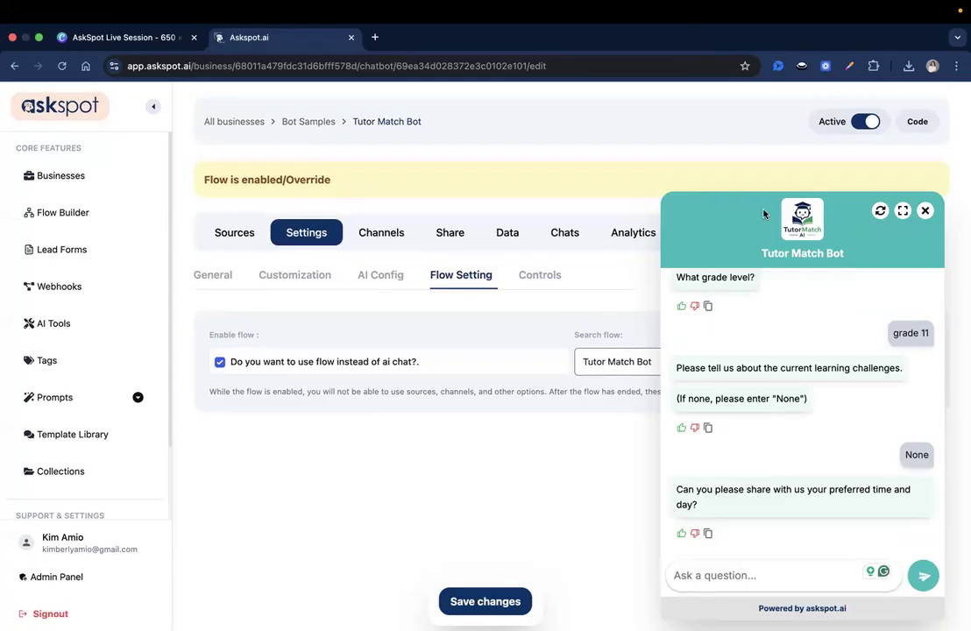
pyautogui.write('May')
pyautogui.write('be fri')
pyautogui.write('d')
pyautogui.press('BackSpace')
pyautogui.write('friday at 10am')
pyautogui.press('Return')
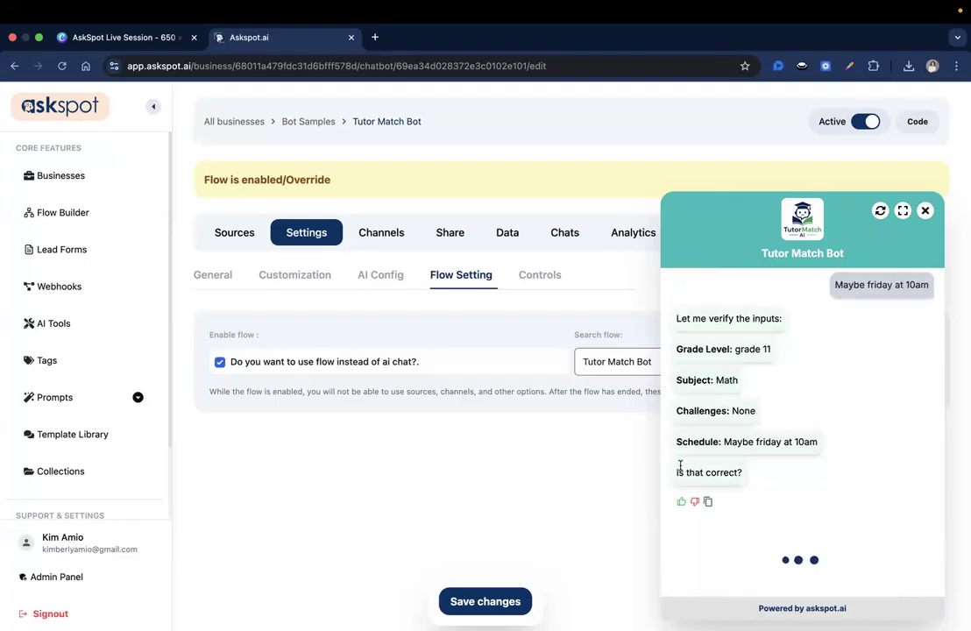
# - Reply "Yes" to the verification question to get the bot's tutor recommendation
pyautogui.click(771, 568)
pyautogui.write('Ye')
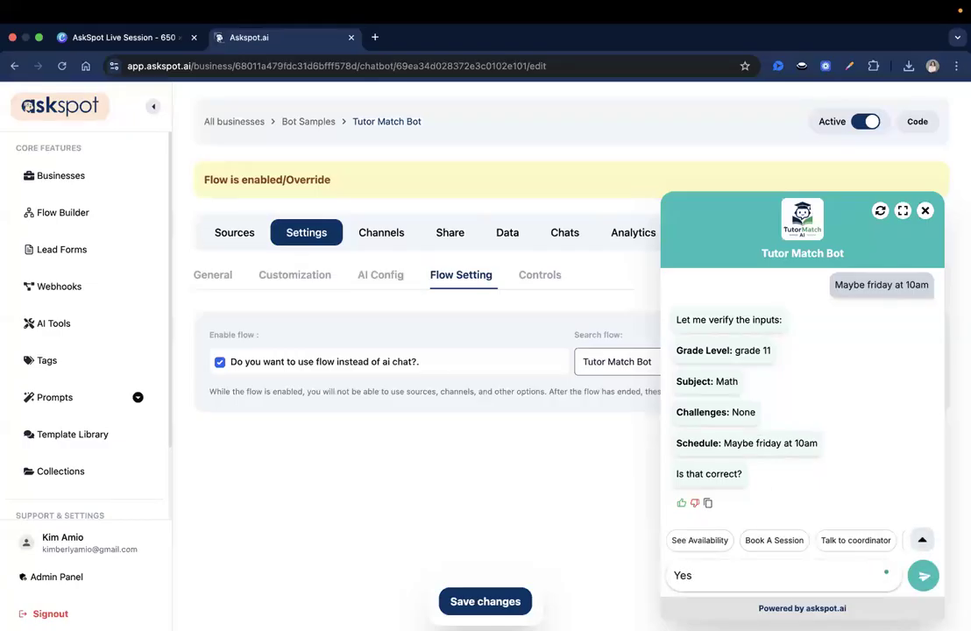
pyautogui.write('s')
pyautogui.press('Return')
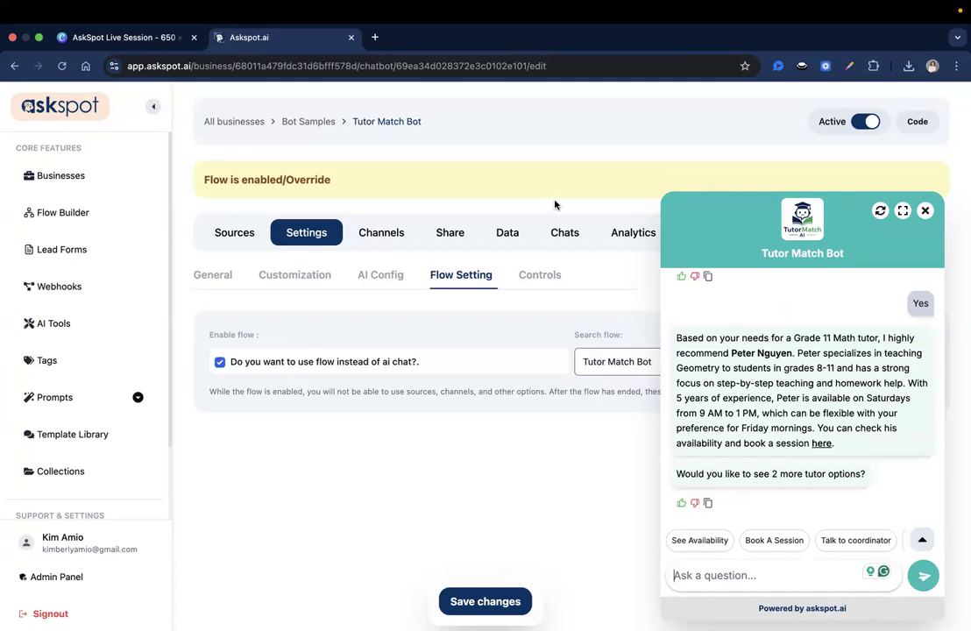
# - Review the bot's source files and examine the recommended tutor and booking link in the chat reply
pyautogui.click(235, 233)
pyautogui.scroll(-1, 285, 481)
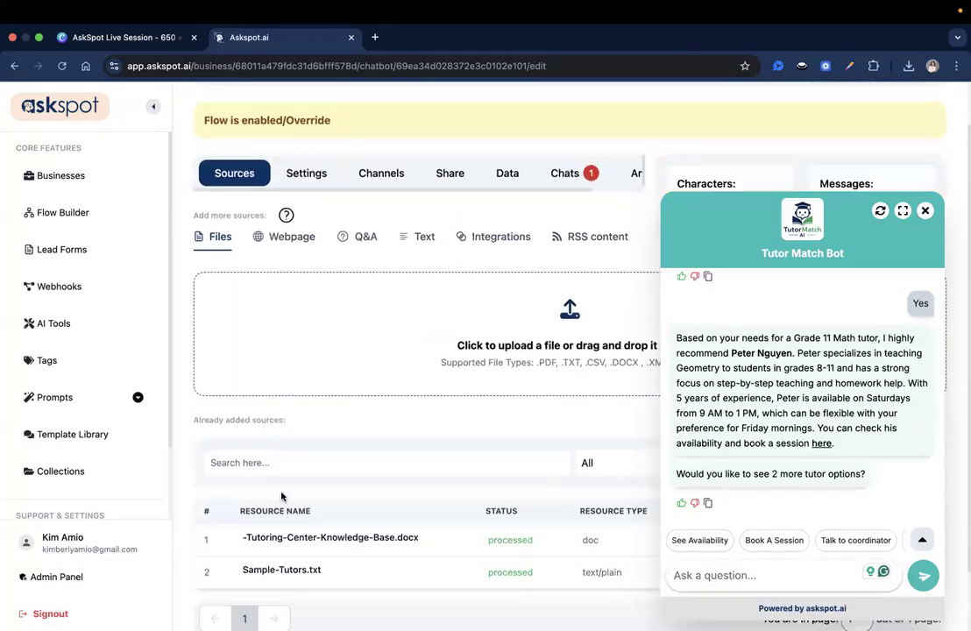
pyautogui.scroll(-1, 283, 496)
pyautogui.scroll(1, 327, 429)
pyautogui.tripleClick(748, 353)
pyautogui.click(747, 353)
pyautogui.moveTo(824, 427); pyautogui.dragTo(848, 448)
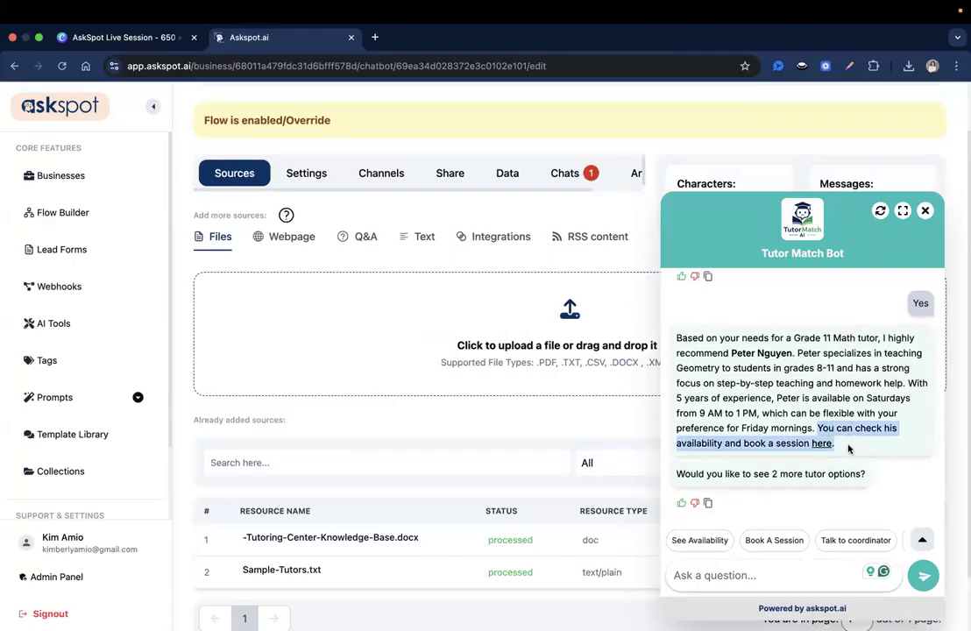
pyautogui.click(819, 383)
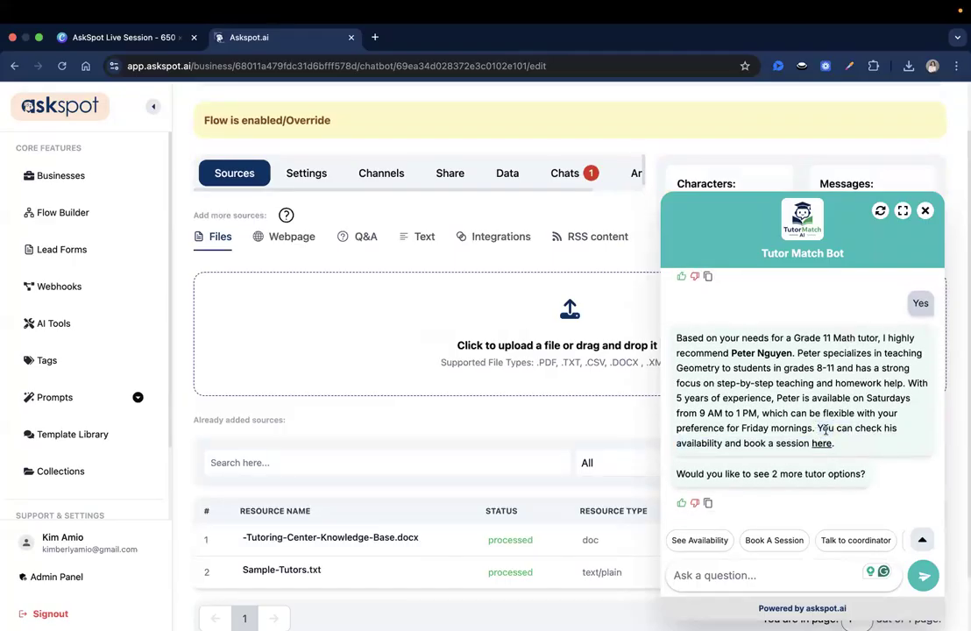
pyautogui.moveTo(743, 442); pyautogui.dragTo(832, 443)
pyautogui.click(763, 445)
# - Reply "yes" to see more tutor options and expand the full list of suggested quick replies
pyautogui.write('yes')
pyautogui.press('Return')
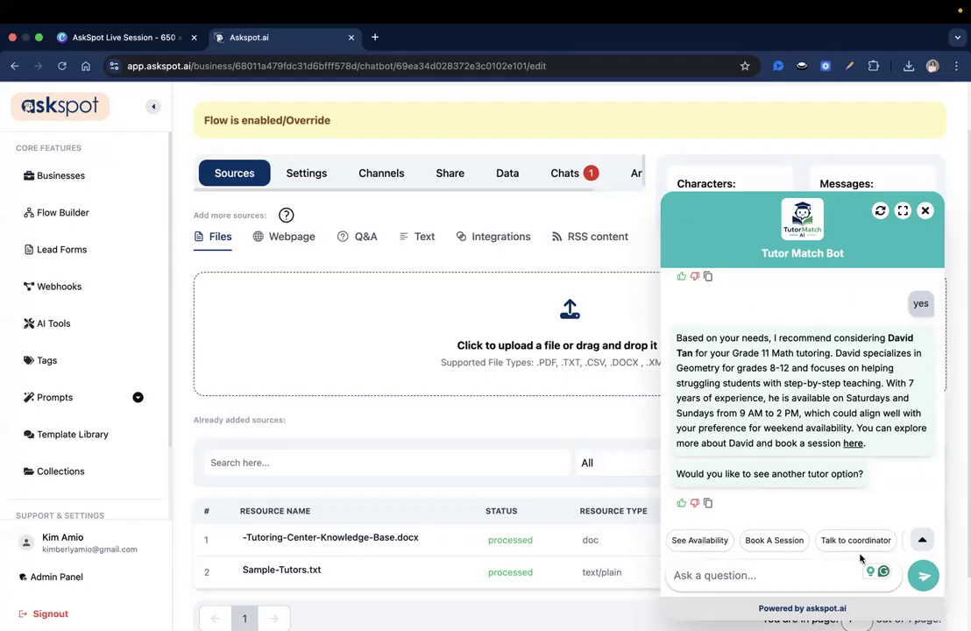
pyautogui.click(923, 540)
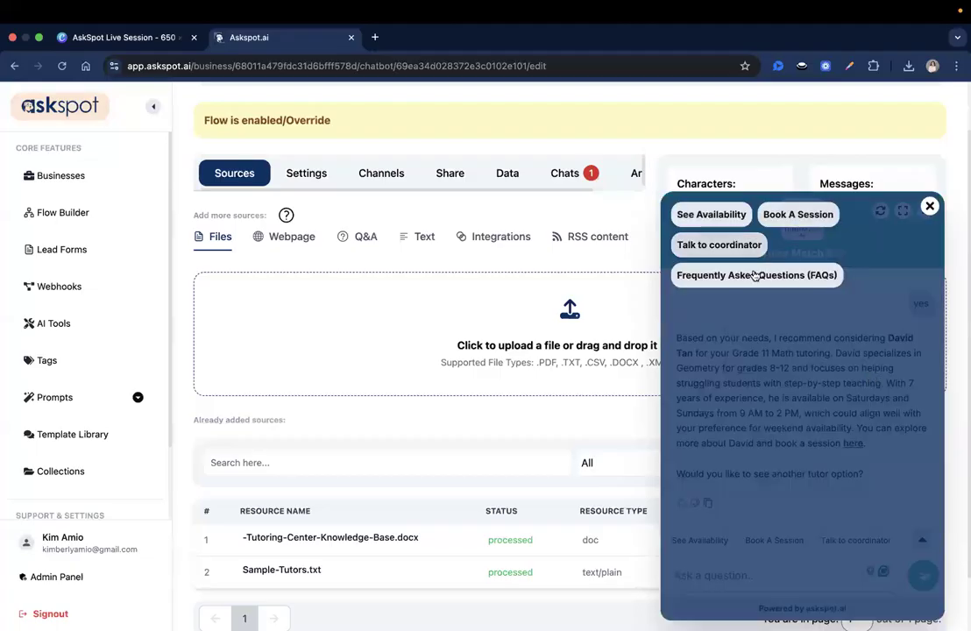
# - Request the Frequently Asked Questions (FAQs) in the bot's chat and read through the questions and answers in its reply
pyautogui.click(696, 275)
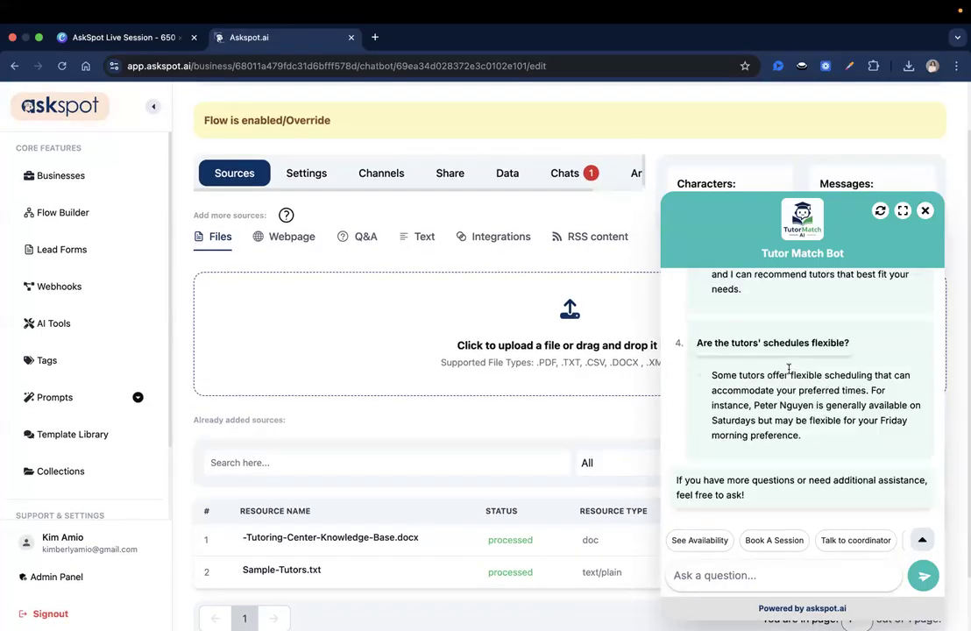
pyautogui.scroll(10, 788, 372)
pyautogui.scroll(-3, 789, 374)
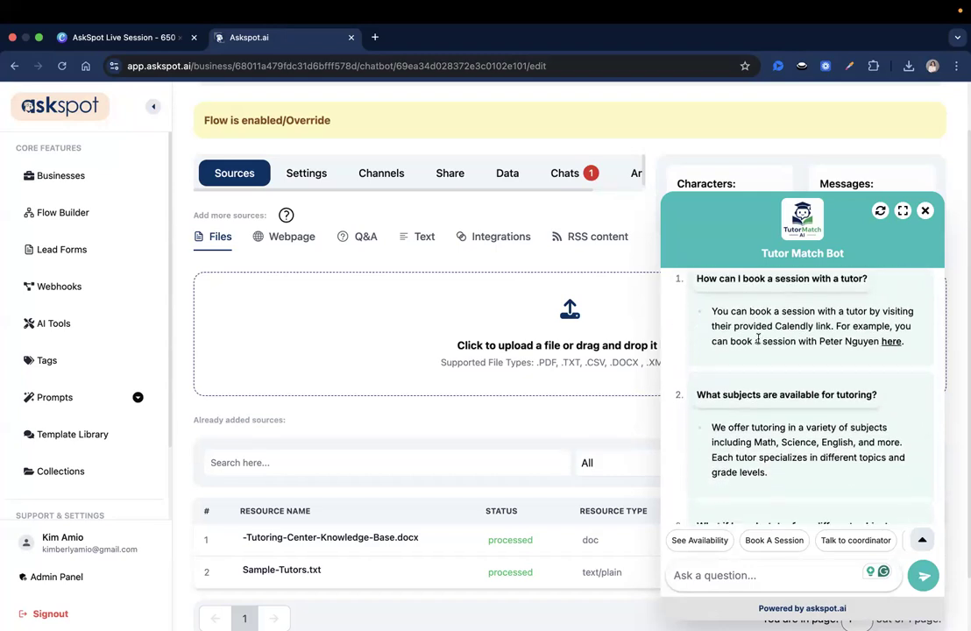
pyautogui.scroll(-2, 758, 340)
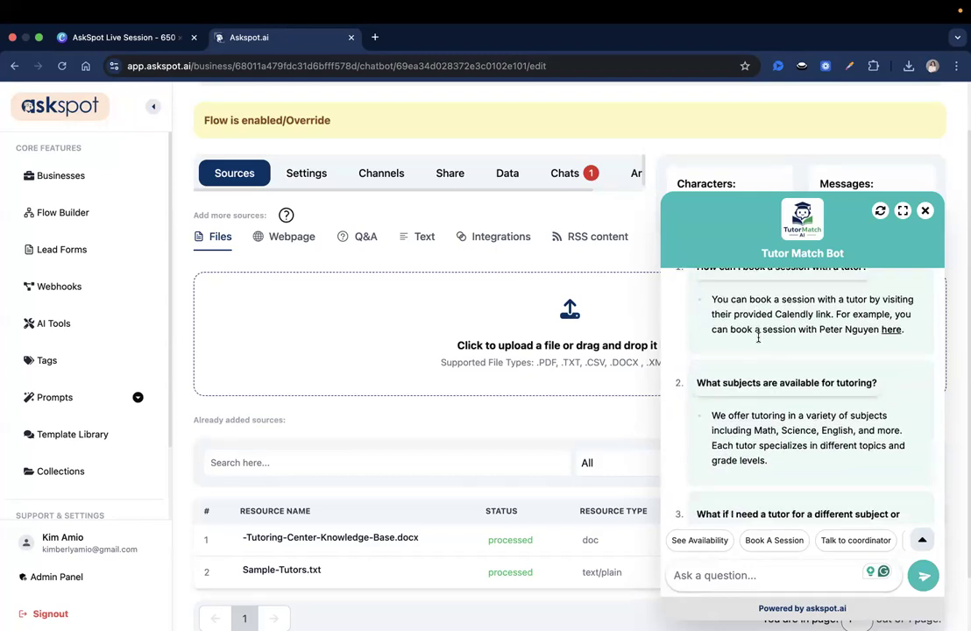
pyautogui.scroll(-3, 758, 337)
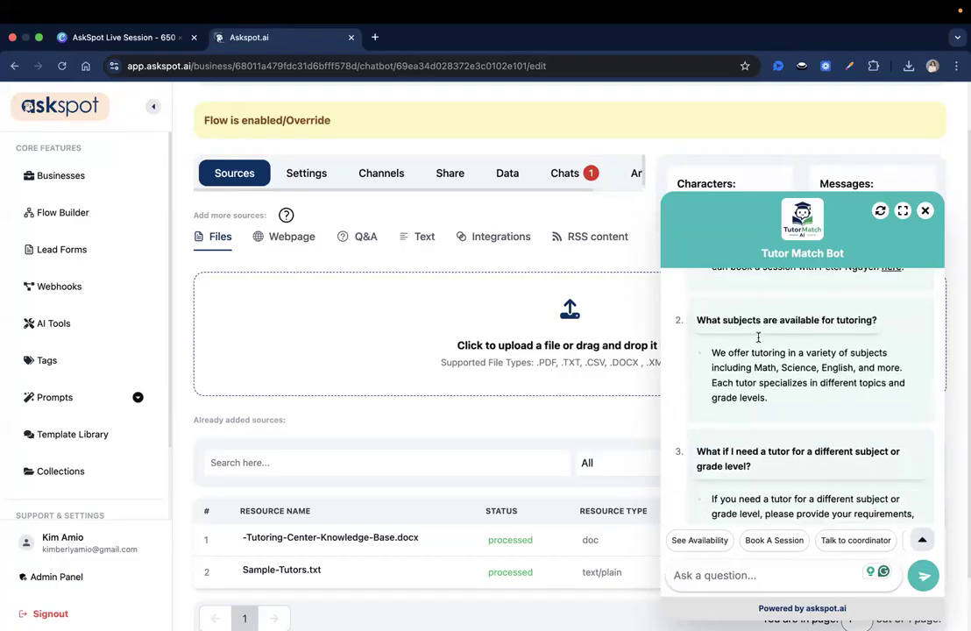
pyautogui.scroll(-1, 758, 337)
pyautogui.tripleClick(752, 285)
pyautogui.click(792, 320)
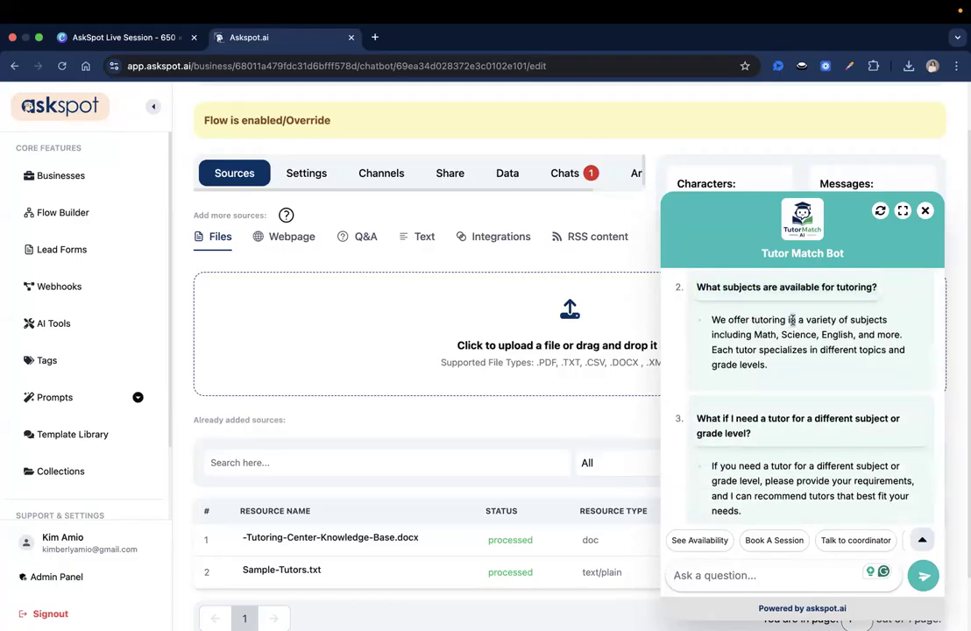
pyautogui.scroll(-8, 792, 320)
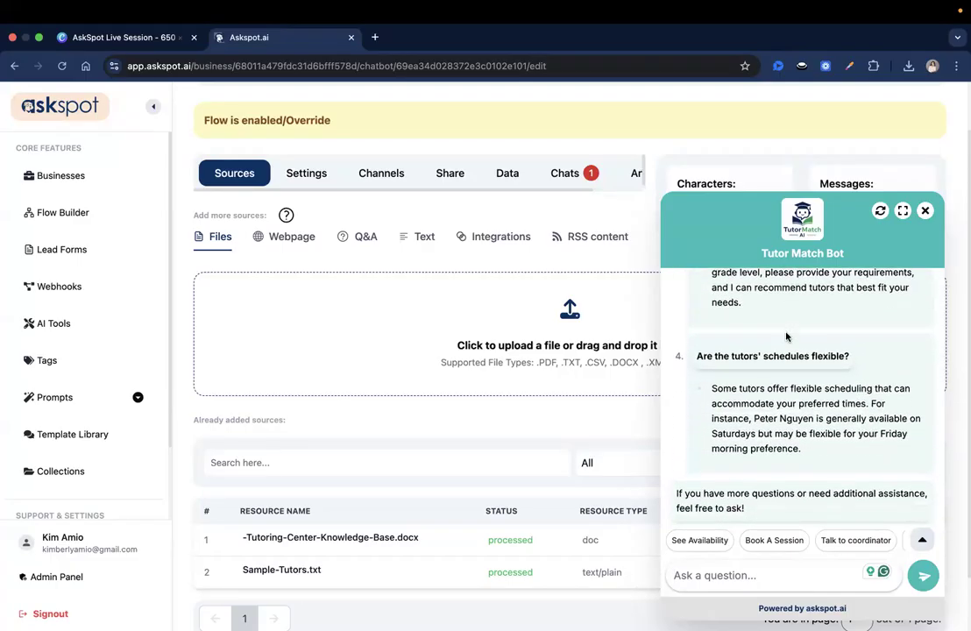
pyautogui.tripleClick(775, 354)
pyautogui.click(823, 360)
pyautogui.scroll(-1, 823, 359)
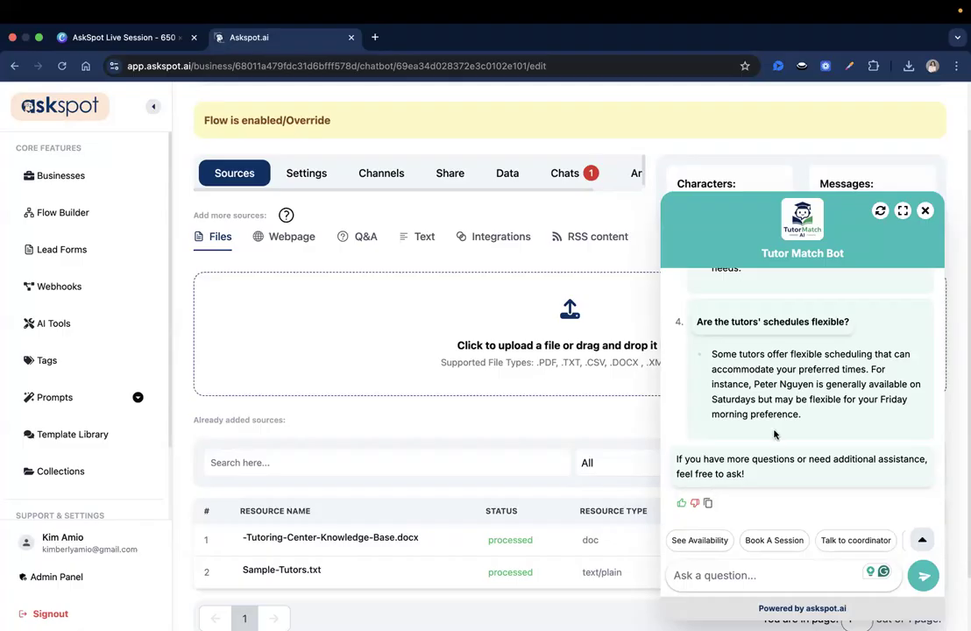
# - Look back over the earlier tutor recommendation and the FAQ reply in the chat conversation
pyautogui.scroll(5, 775, 434)
pyautogui.scroll(-10, 771, 451)
pyautogui.scroll(1, 771, 451)
pyautogui.scroll(-3, 787, 393)
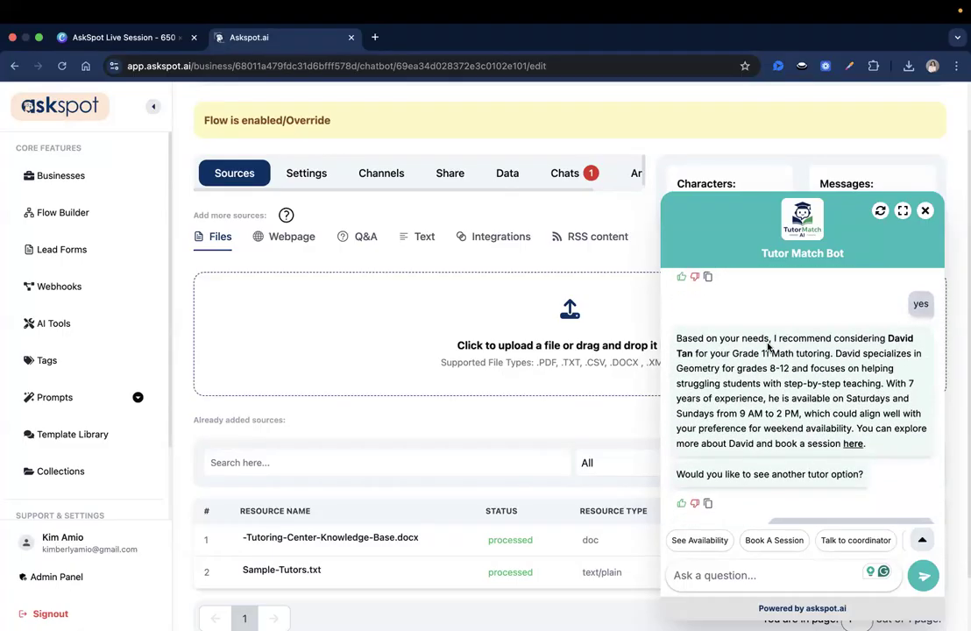
pyautogui.scroll(-1, 769, 347)
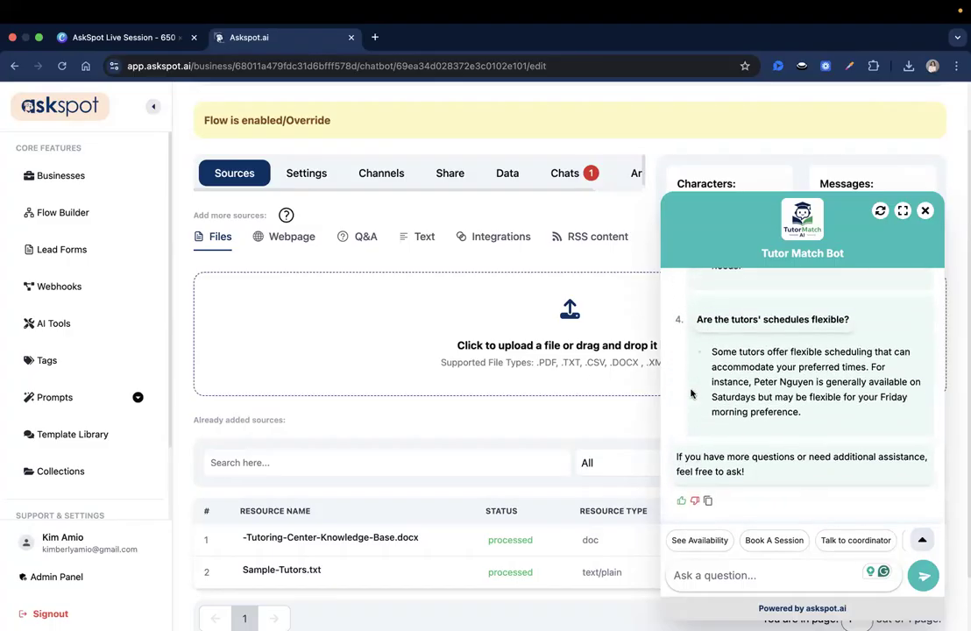
# - Enable copy sharing for the Tutor Match Bot, copying its share link and saving the share settings
pyautogui.click(452, 177)
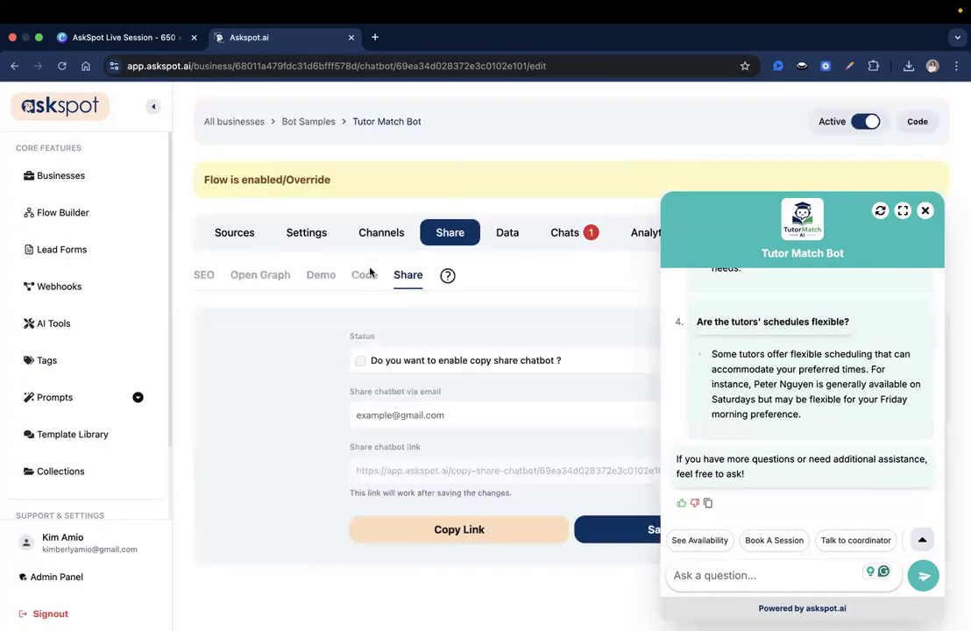
pyautogui.click(392, 366)
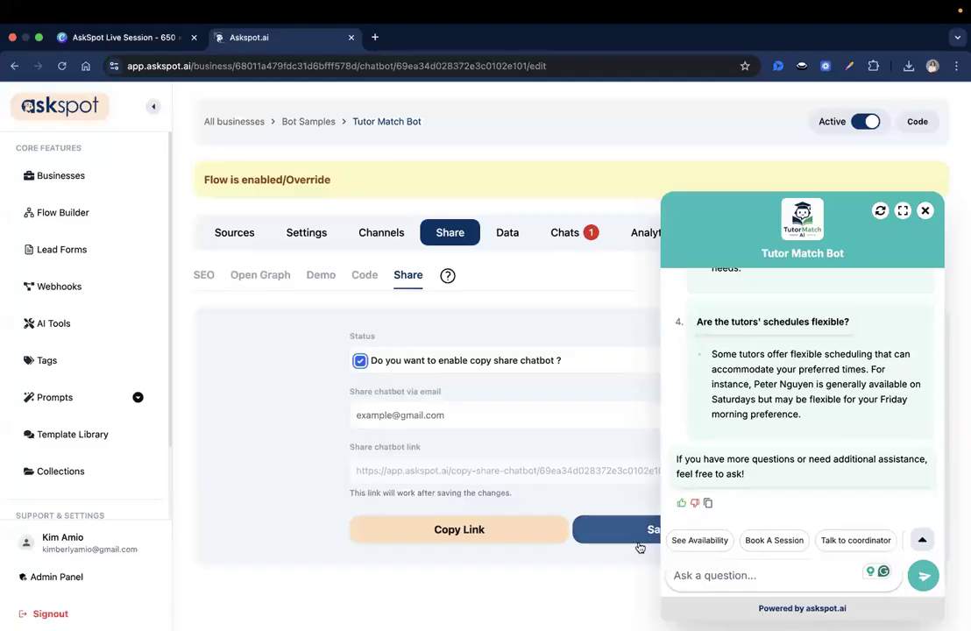
pyautogui.click(499, 539)
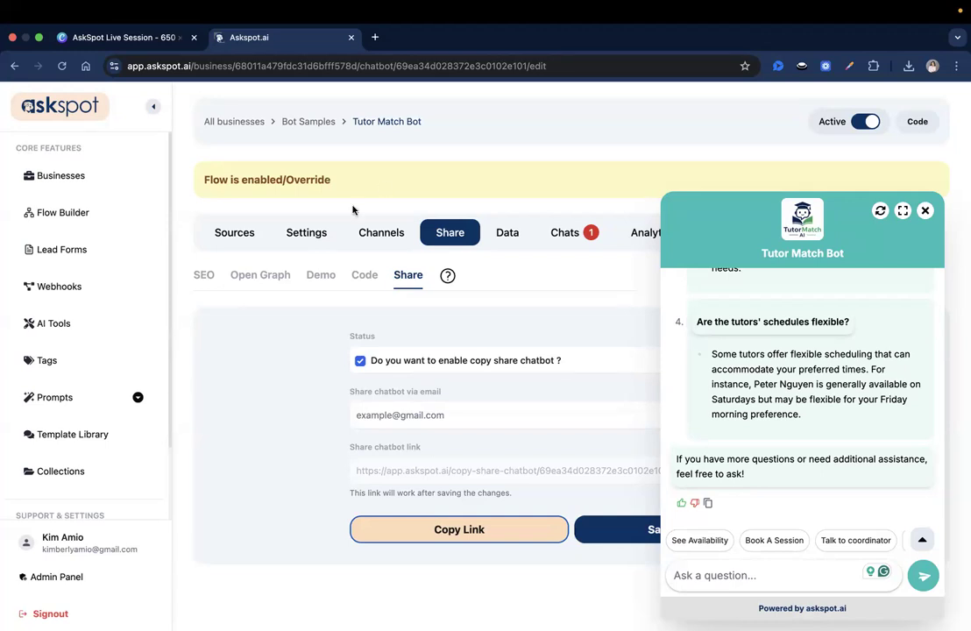
pyautogui.click(627, 539)
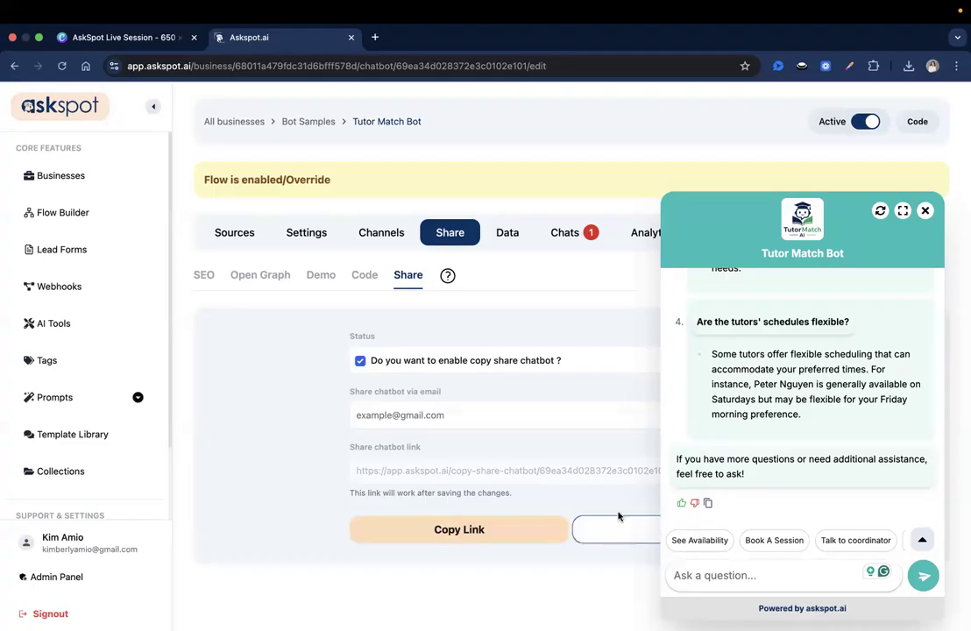